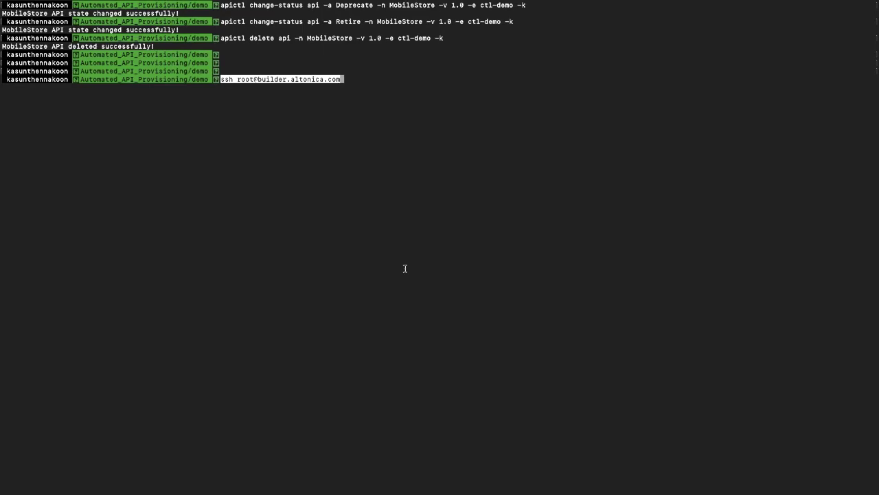
# Step: Connect to builder.altonica.com as root over ssh and display apictl's help
pyautogui.press('Return')
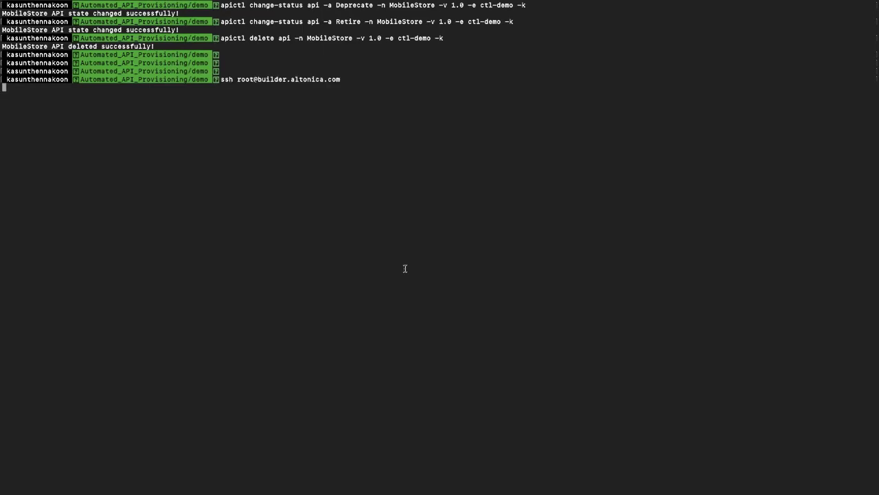
pyautogui.press('Return')
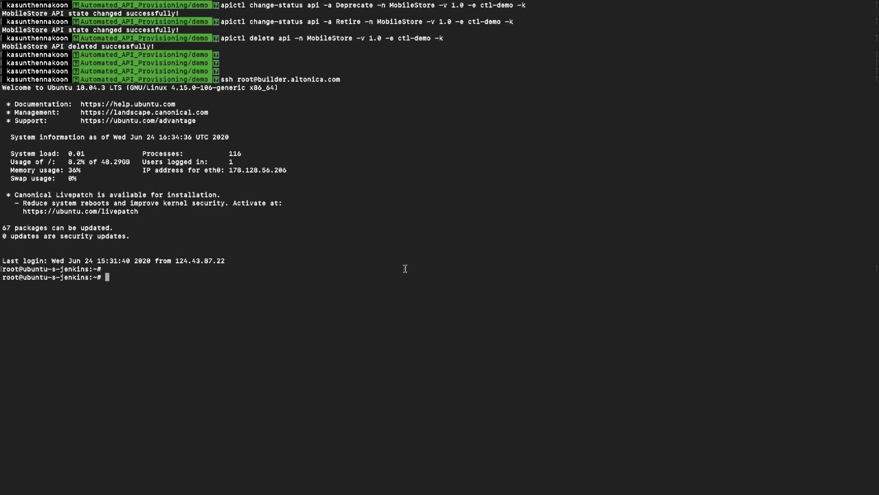
pyautogui.write('ap')
pyautogui.write('icl')
pyautogui.write('tl')
pyautogui.press('Return')
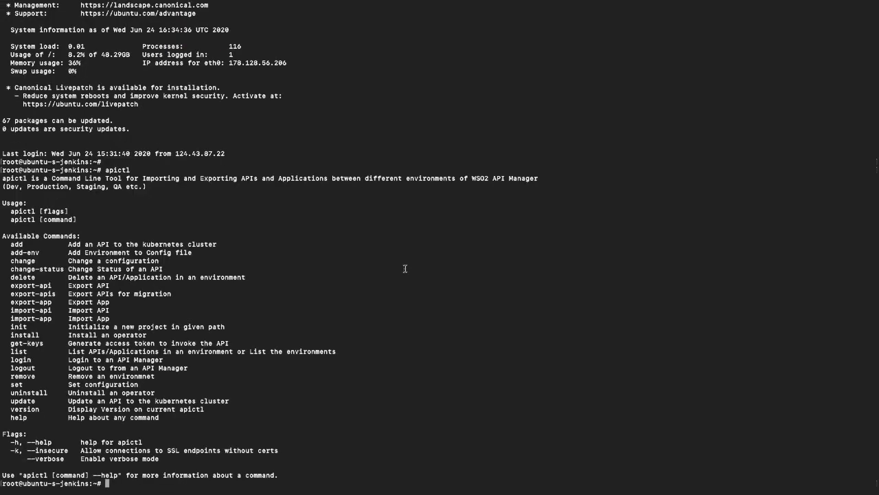
pyautogui.press('Return')
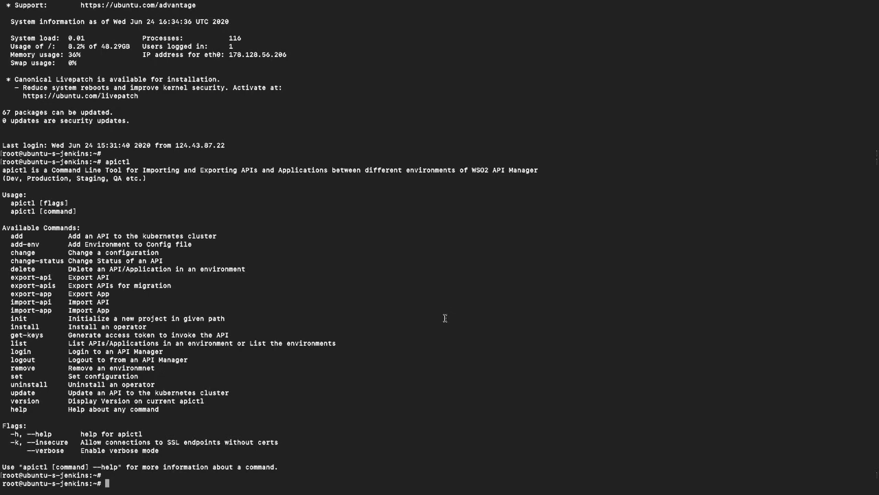
# Step: Run apictl list envs to show the dev, pr-test and prod environments
pyautogui.write('apicl')
pyautogui.press('BackSpace')
pyautogui.write('tl list envs')
pyautogui.press('Return')
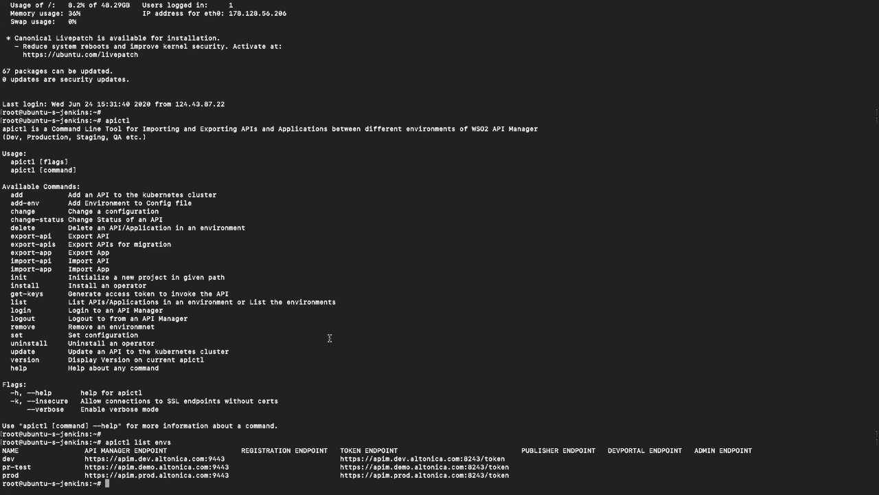
pyautogui.hotkey('ctrl', 'Right')
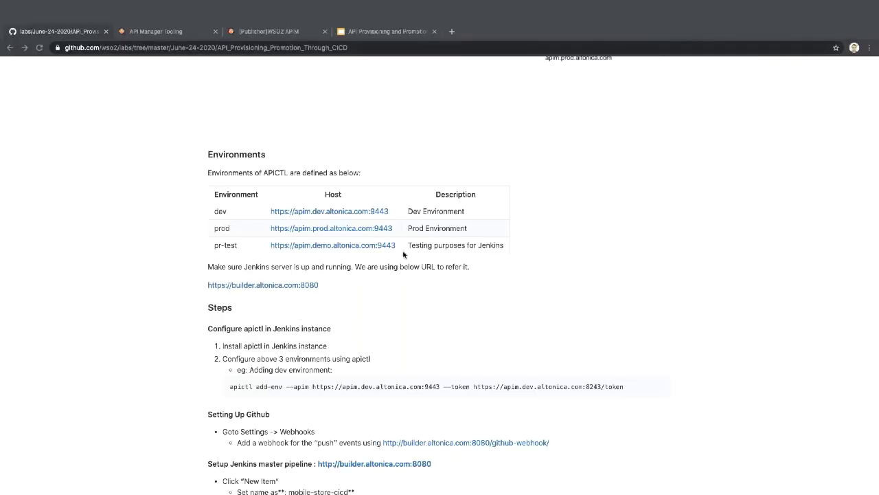
# Step: Open the mobile-store-cicd repository in a duplicate tab, keeping the lab README in the first
pyautogui.scroll(-1, 403, 254)
pyautogui.scroll(1, 403, 254)
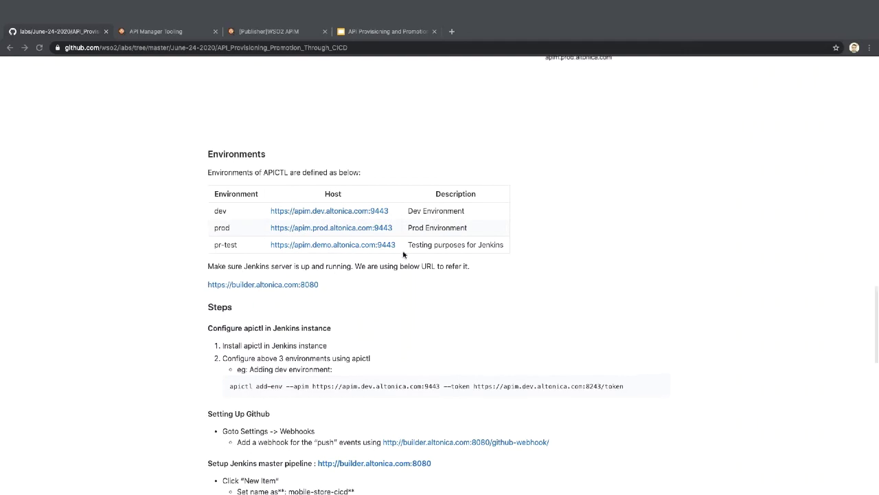
pyautogui.scroll(-5, 404, 254)
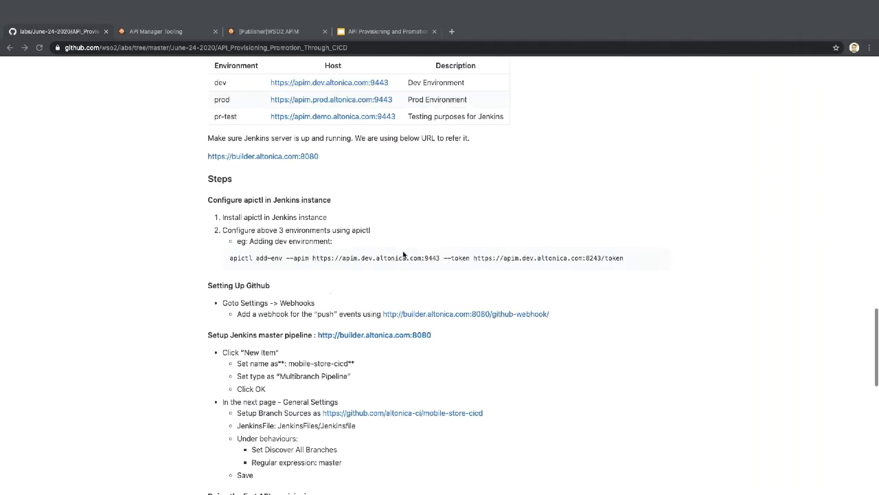
pyautogui.scroll(-3, 412, 274)
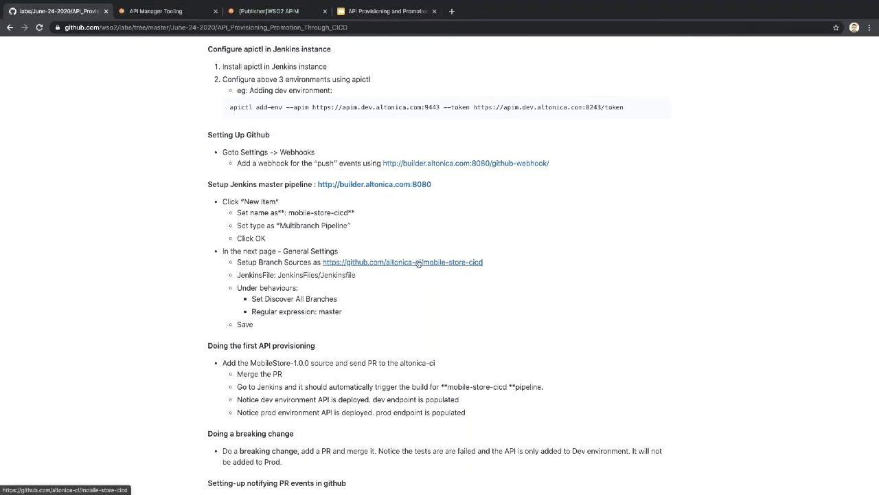
pyautogui.click(416, 262)
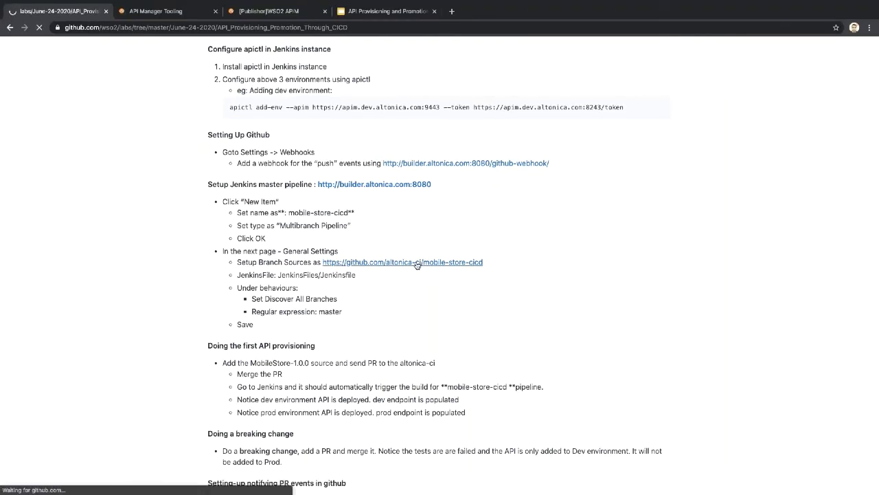
pyautogui.rightClick(31, 11)
pyautogui.click(42, 45)
pyautogui.click(55, 15)
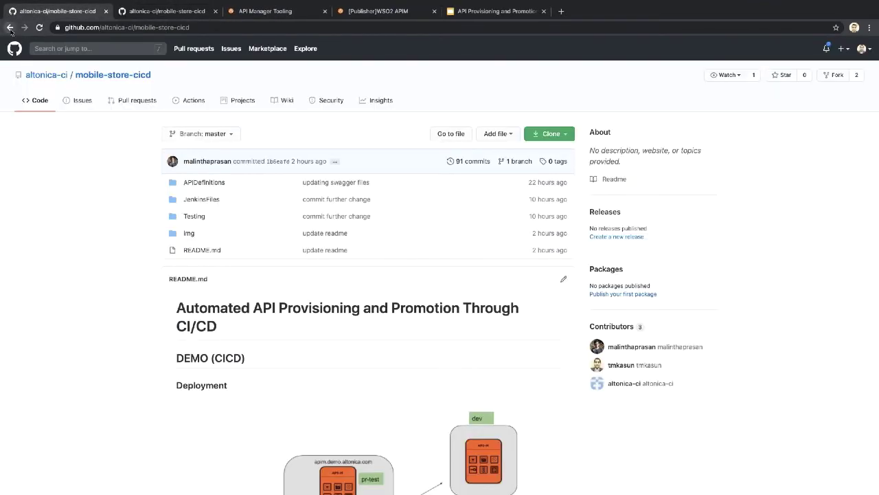
pyautogui.hotkey('alt', 'Left')
pyautogui.click(132, 12)
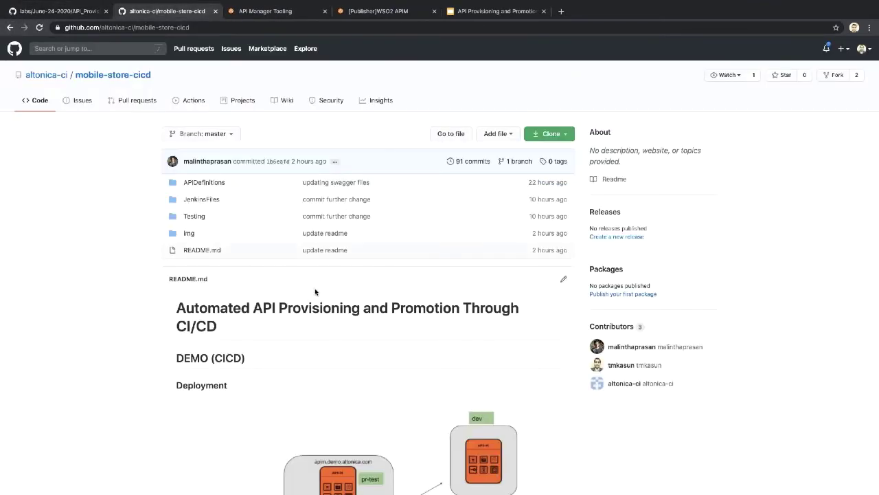
# Step: Browse the repository's JenkinsFiles and Testing folders
pyautogui.scroll(-2, 316, 292)
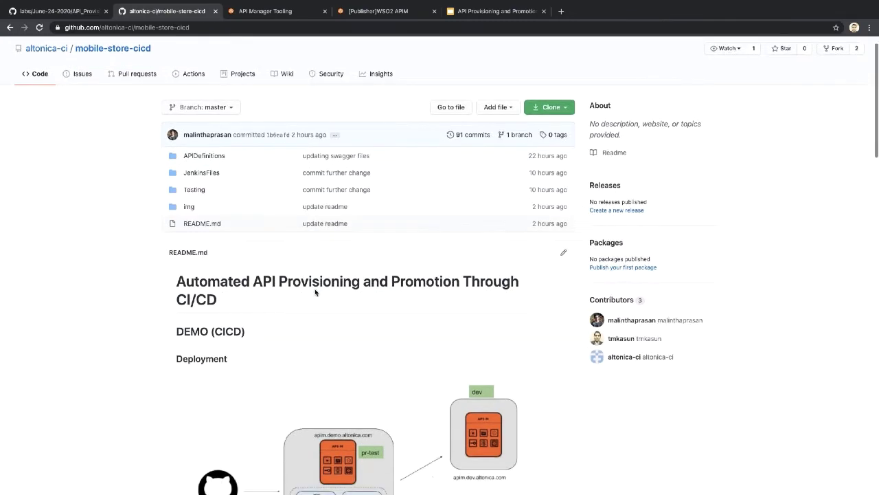
pyautogui.scroll(-5, 366, 323)
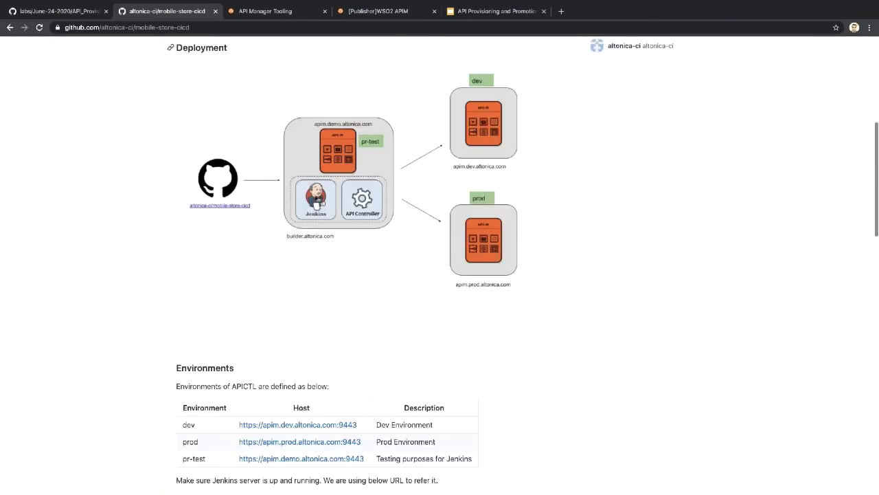
pyautogui.scroll(4, 367, 323)
pyautogui.scroll(1, 344, 240)
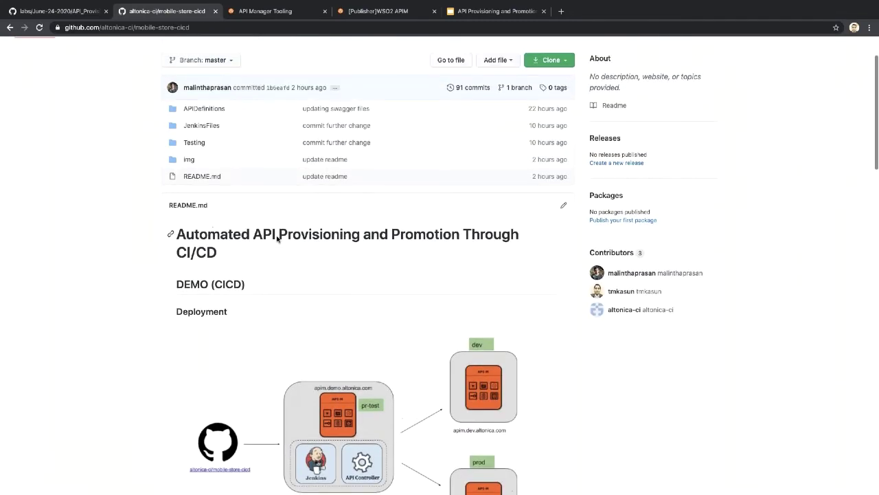
pyautogui.click(202, 127)
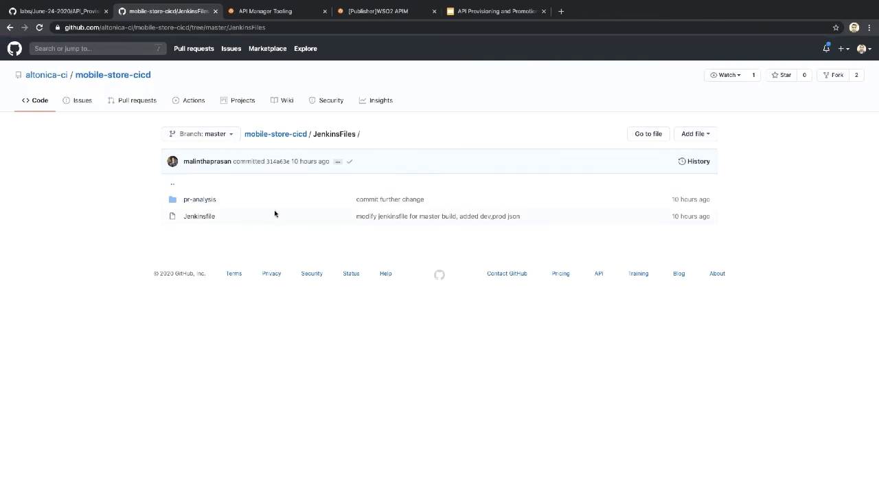
pyautogui.click(274, 134)
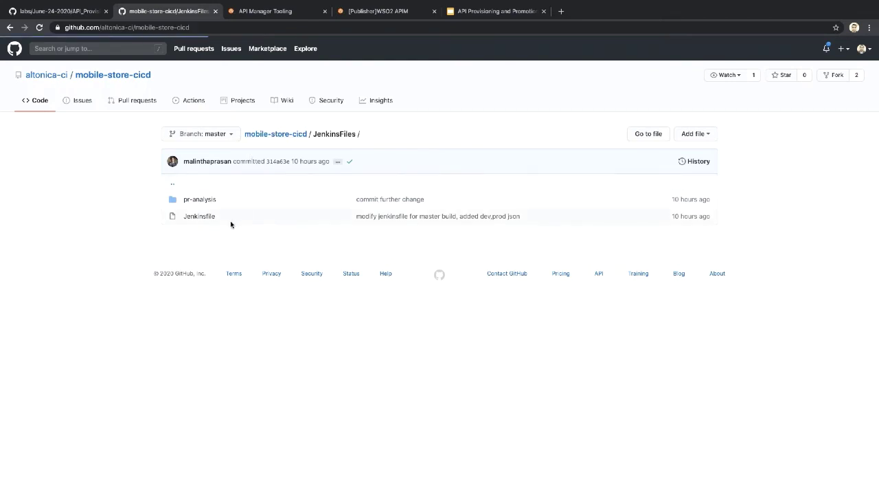
pyautogui.click(195, 217)
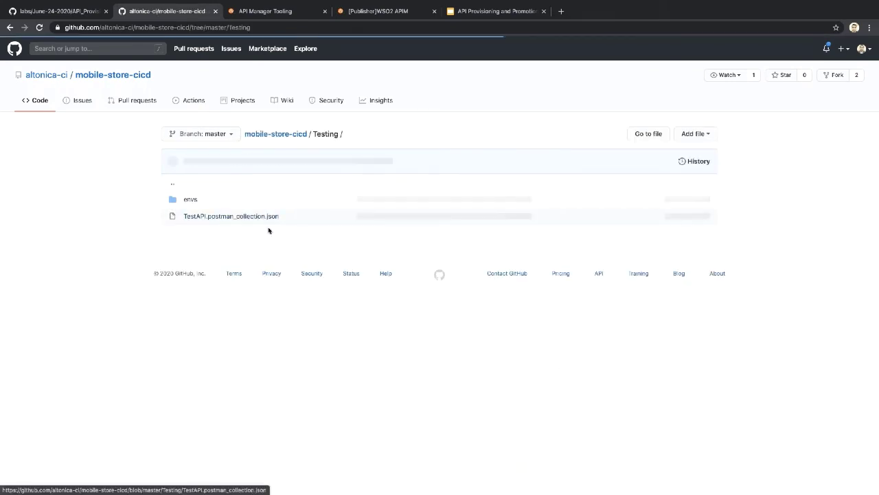
pyautogui.click(278, 134)
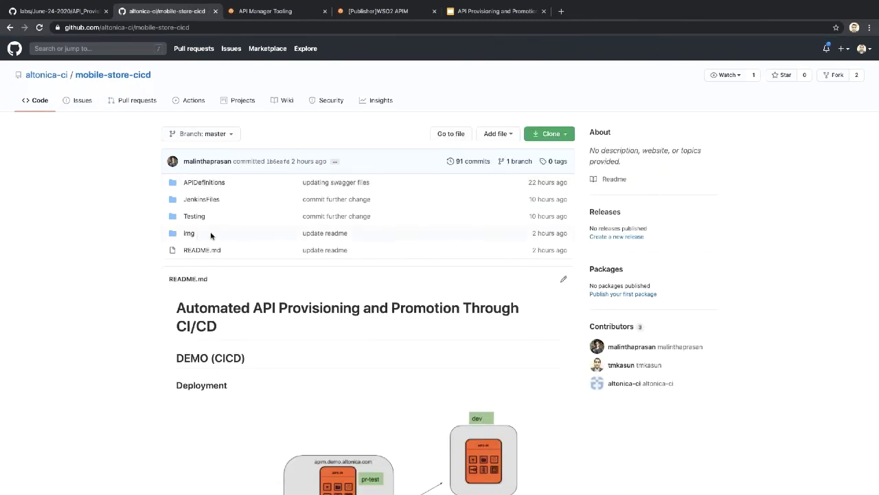
# Step: Copy the repository URL from the address bar and open a new incognito window
pyautogui.scroll(-1, 336, 320)
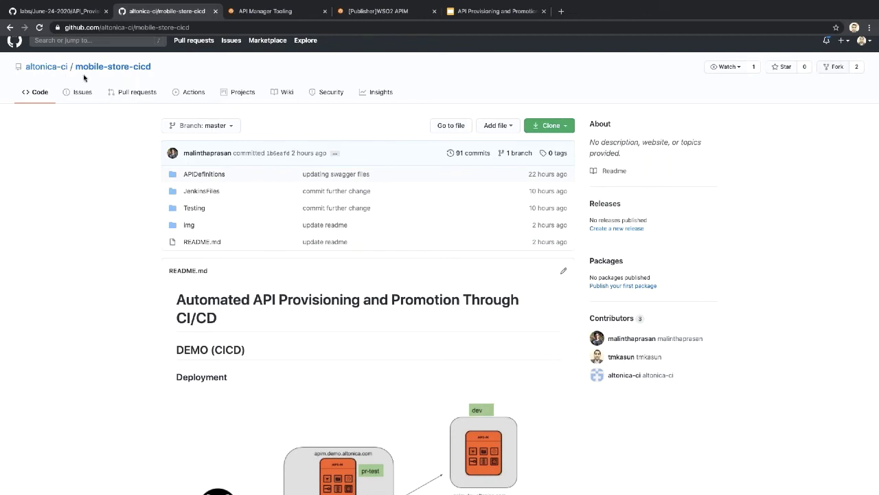
pyautogui.scroll(-1, 76, 142)
pyautogui.scroll(1, 75, 142)
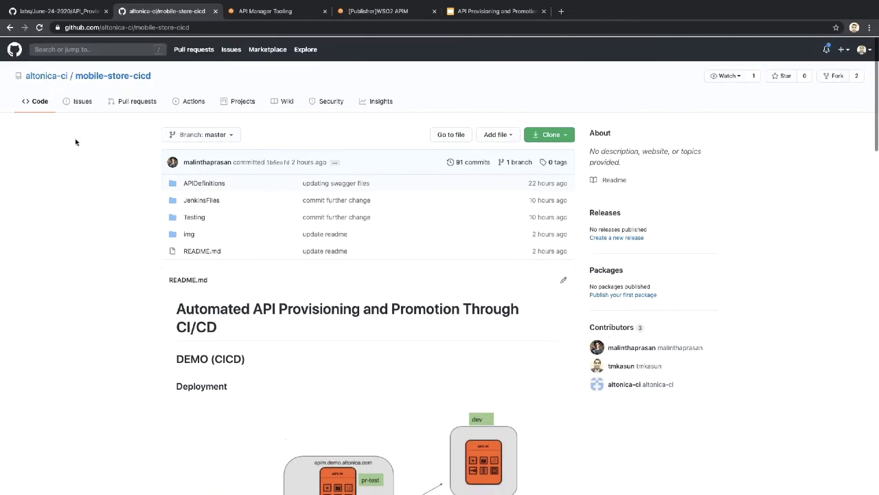
pyautogui.moveTo(29, 81)
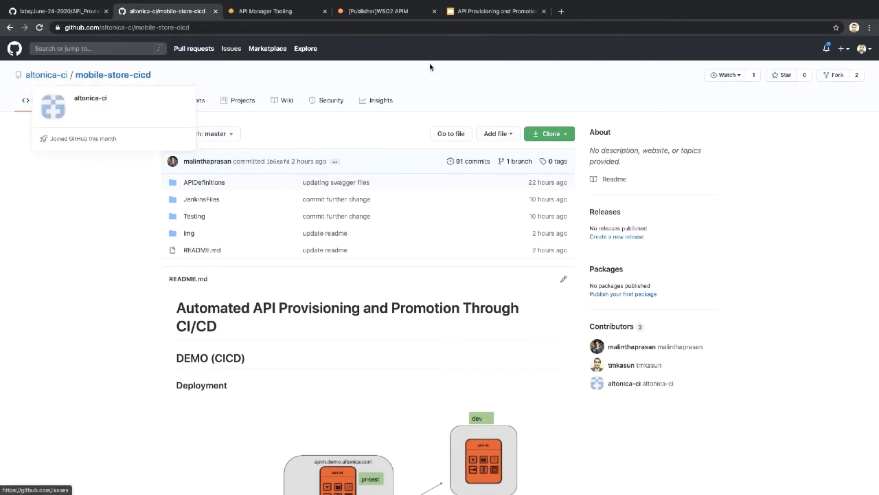
pyautogui.click(863, 48)
pyautogui.click(759, 114)
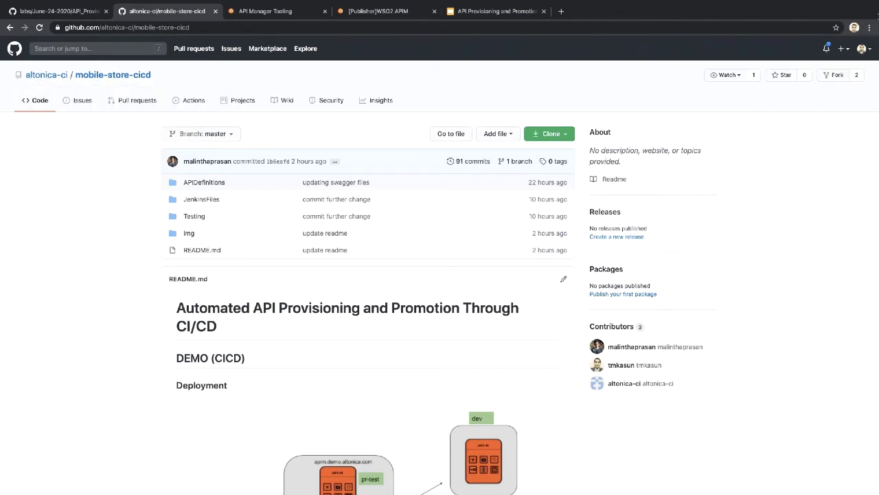
pyautogui.click(870, 28)
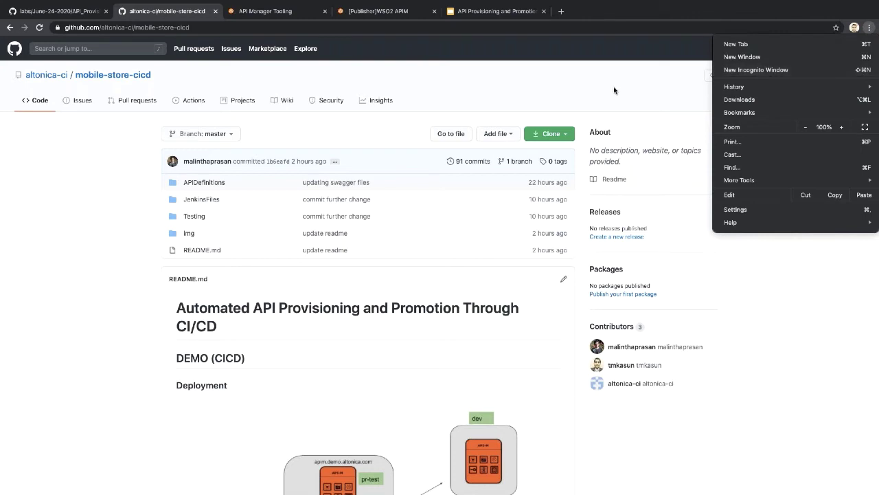
pyautogui.click(217, 26)
pyautogui.click(217, 26)
pyautogui.hotkey('ctrl', 'c')
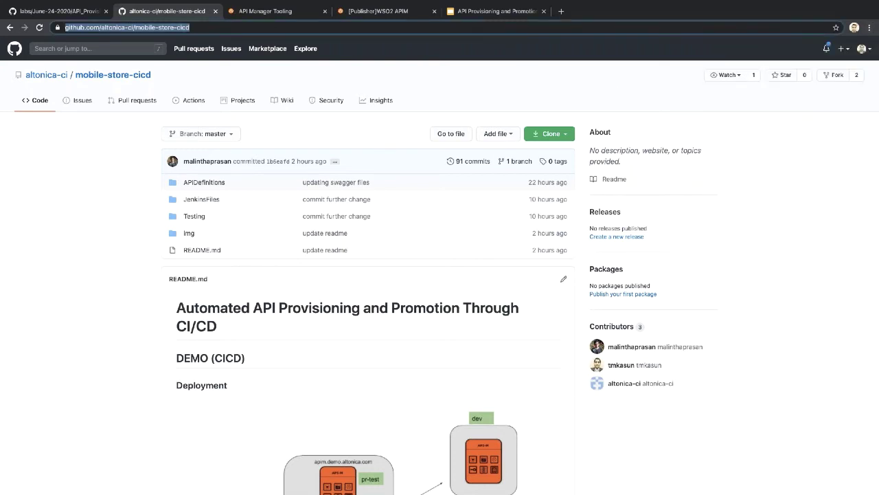
pyautogui.click(870, 28)
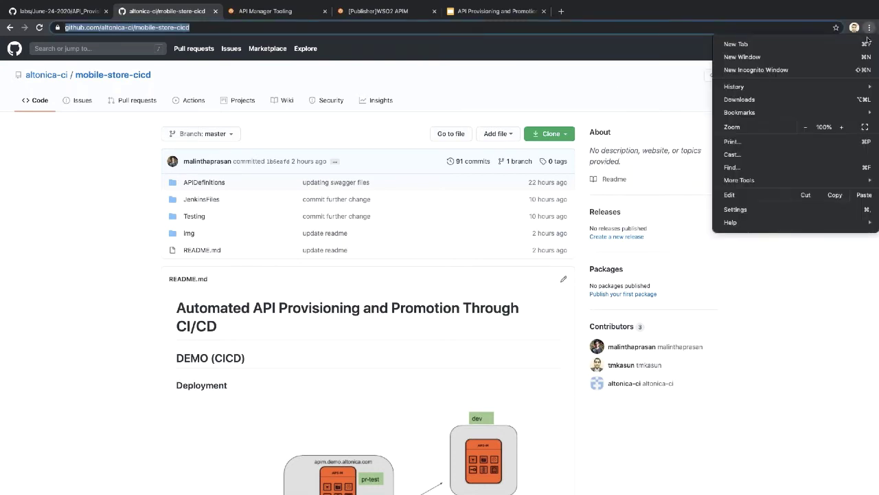
pyautogui.click(690, 67)
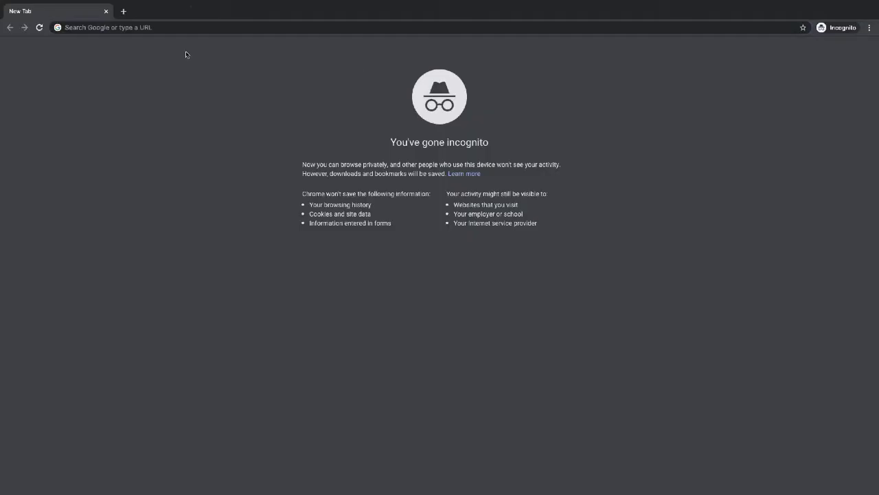
# Step: Load the mobile-store-cicd repository signed out and go to GitHub's sign-in page
pyautogui.hotkey('ctrl', 'v')
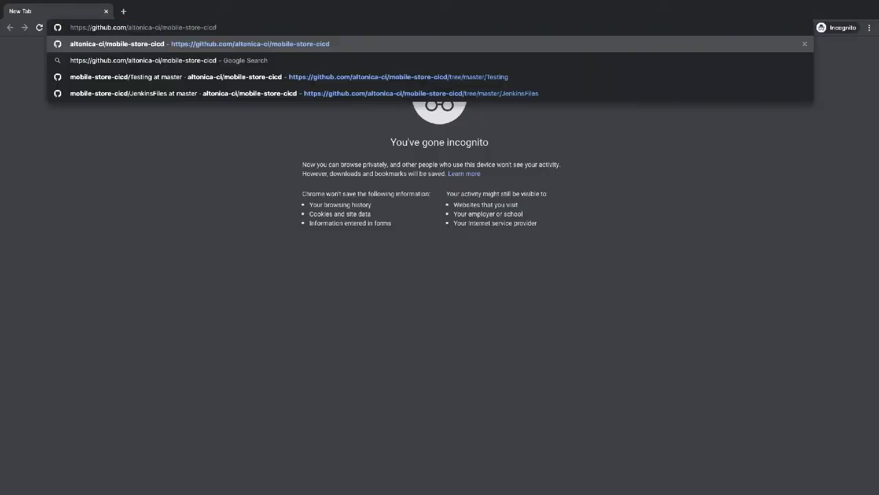
pyautogui.press('Return')
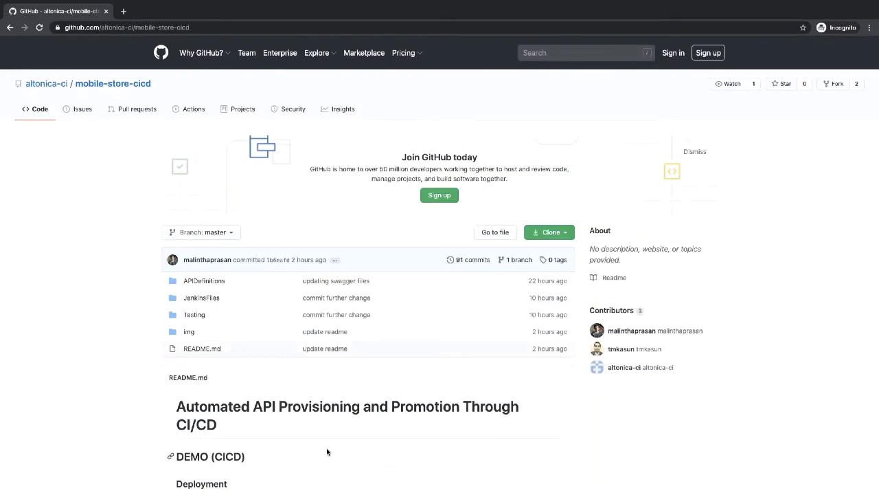
pyautogui.scroll(-1, 313, 464)
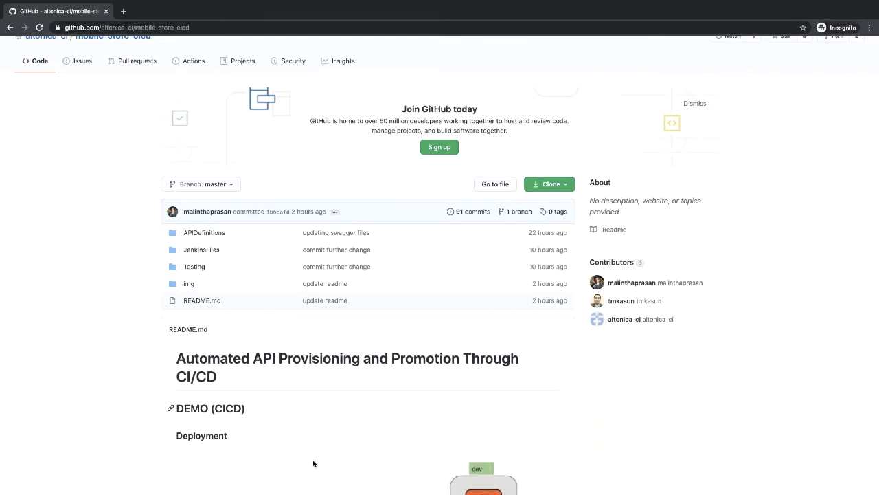
pyautogui.scroll(1, 313, 464)
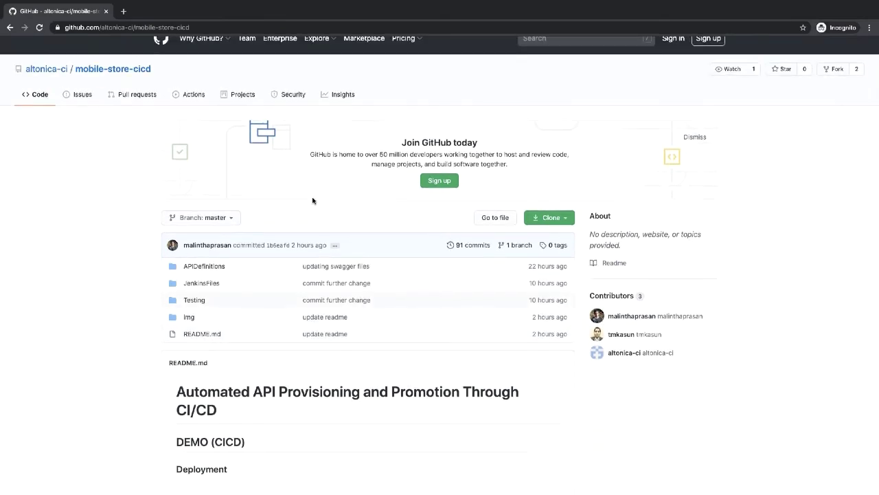
pyautogui.scroll(1, 312, 201)
pyautogui.click(673, 59)
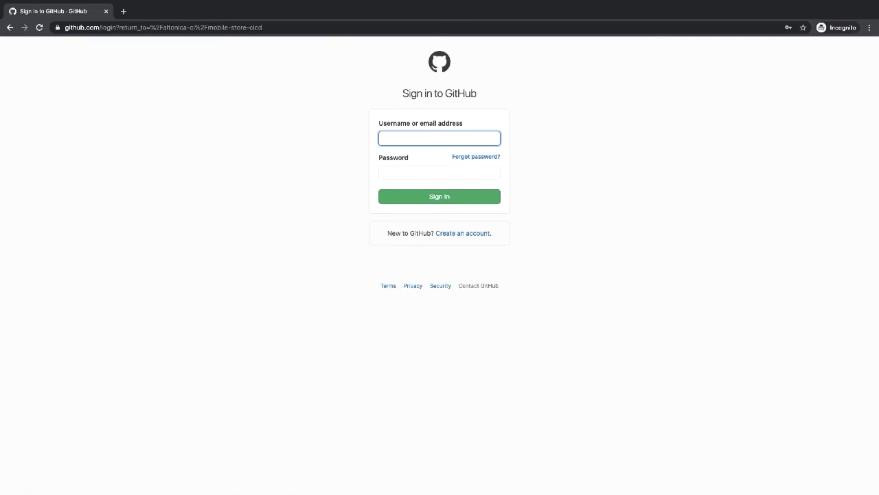
# Step: Sign in to GitHub with the pasted account username and password
pyautogui.hotkey('alt', 'Tab')
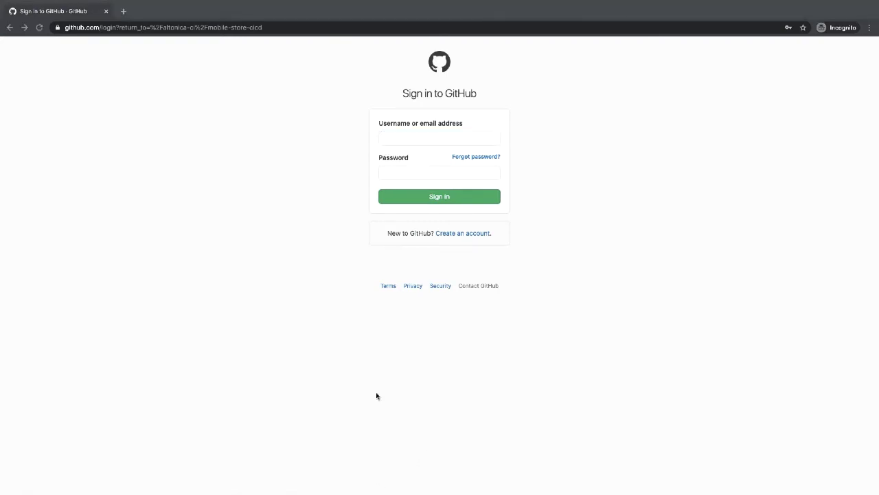
pyautogui.click(428, 139)
pyautogui.hotkey('ctrl', 'v')
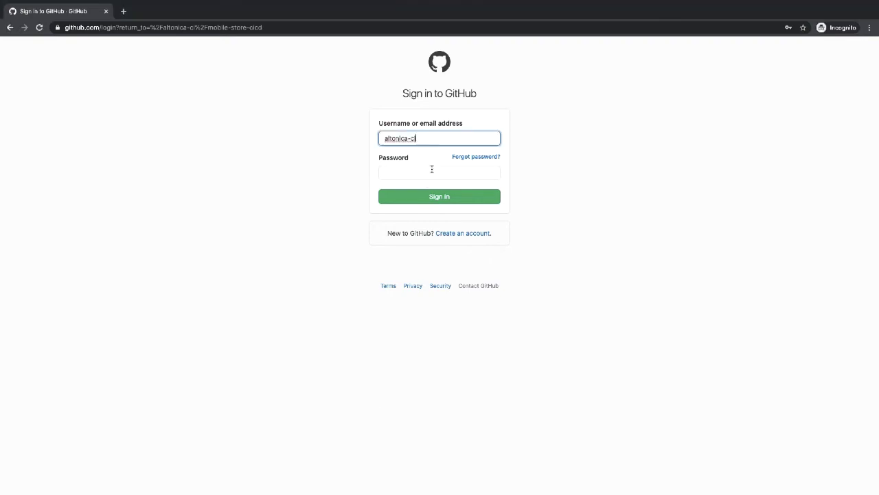
pyautogui.click(432, 170)
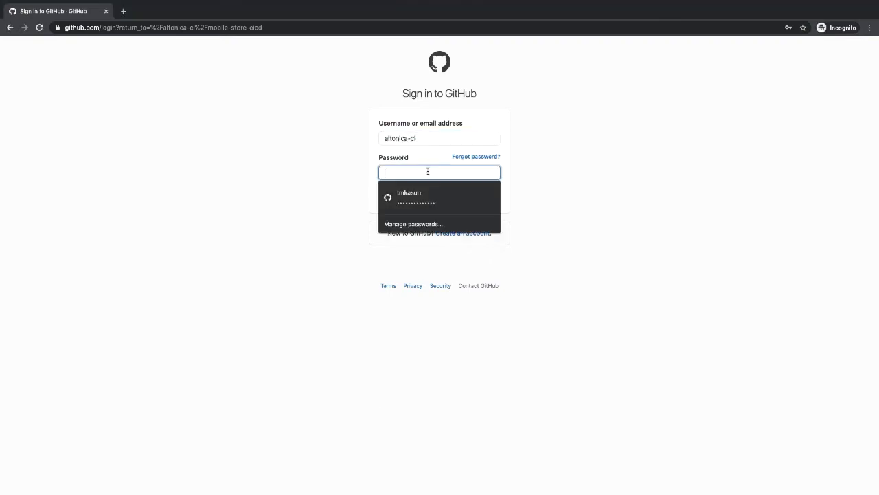
pyautogui.click(323, 249)
pyautogui.hotkey('alt', 'Tab')
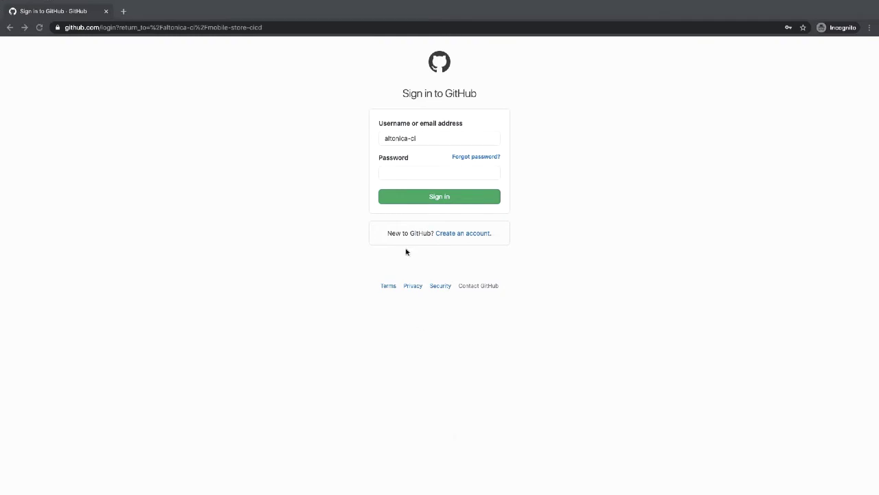
pyautogui.click(433, 169)
pyautogui.hotkey('ctrl', 'v')
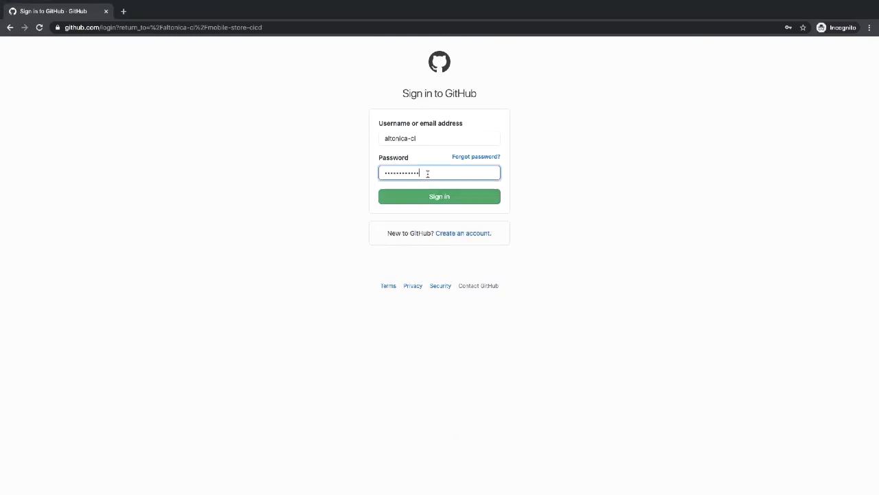
pyautogui.click(439, 196)
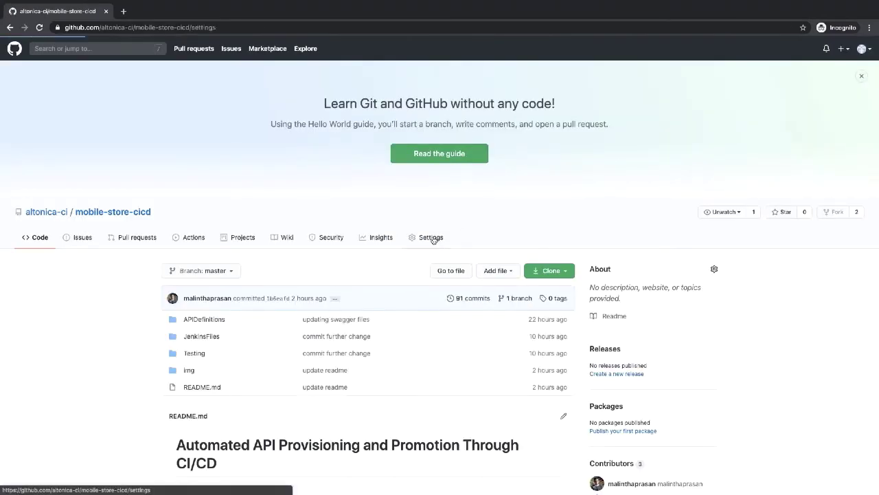
# Step: Open the repository's Settings and its Webhooks page
pyautogui.click(433, 239)
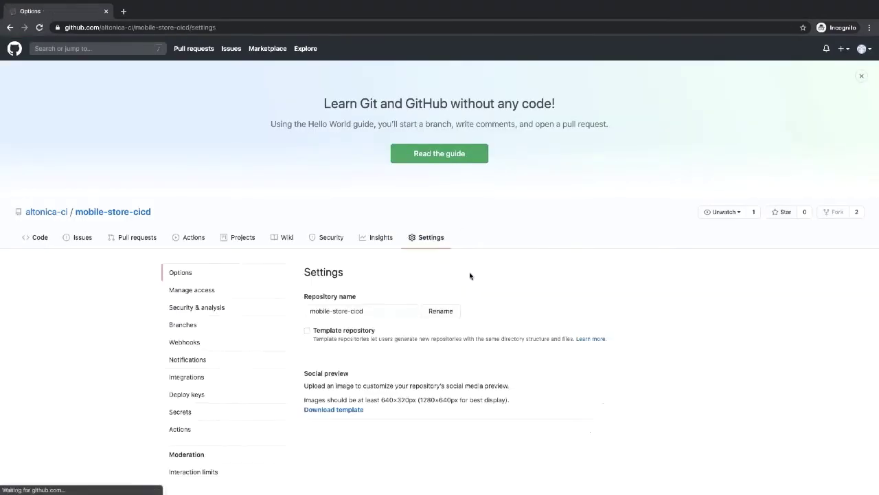
pyautogui.scroll(-1, 206, 272)
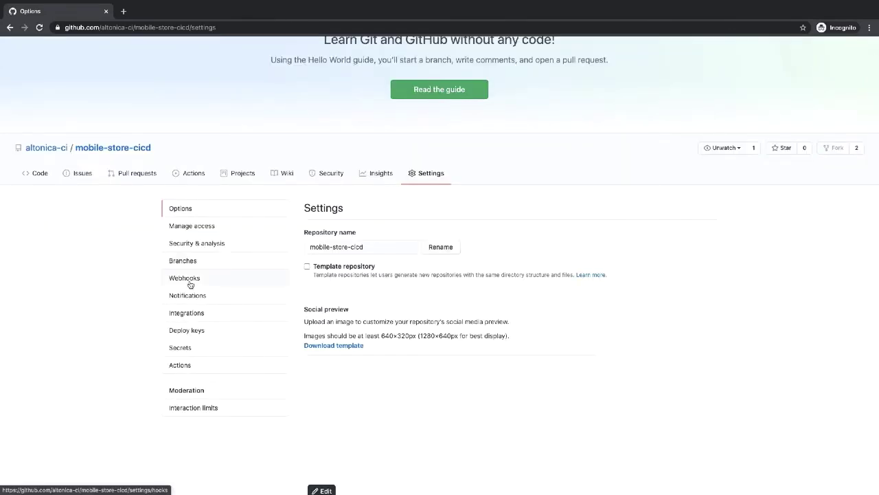
pyautogui.click(210, 278)
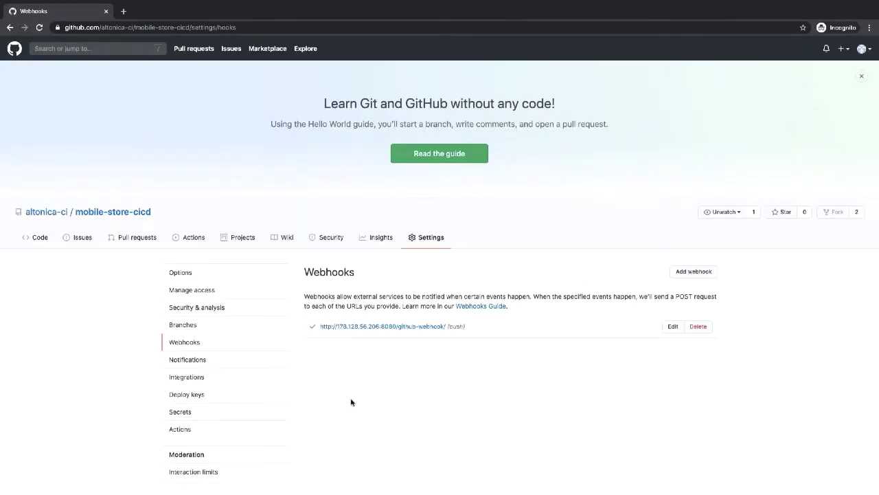
# Step: Inspect the Jenkins github-webhook push webhook and its successful recent deliveries
pyautogui.scroll(-1, 350, 401)
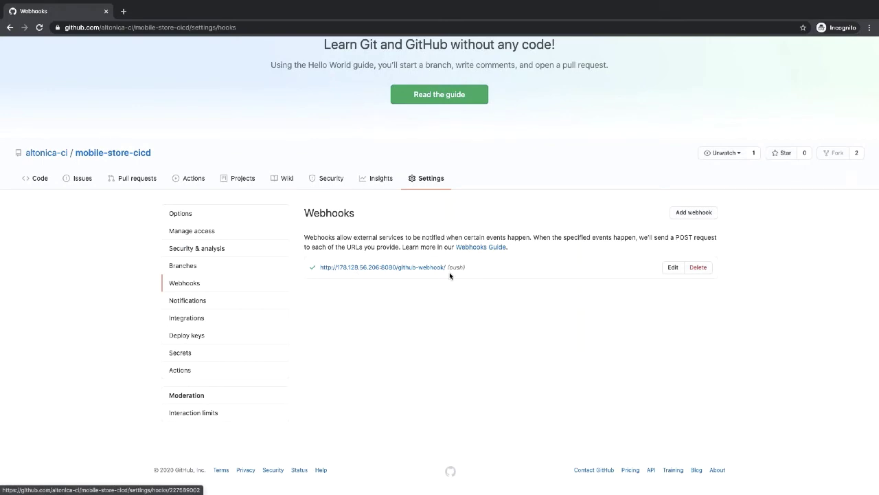
pyautogui.click(673, 268)
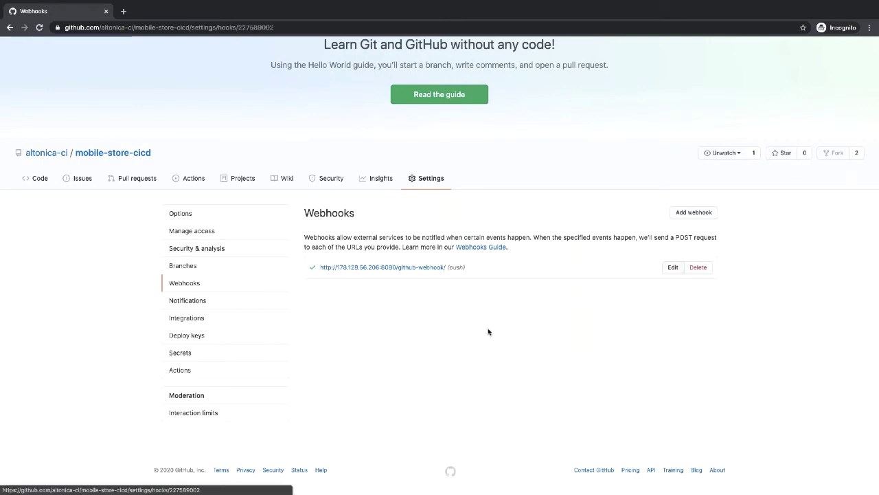
pyautogui.scroll(-2, 382, 364)
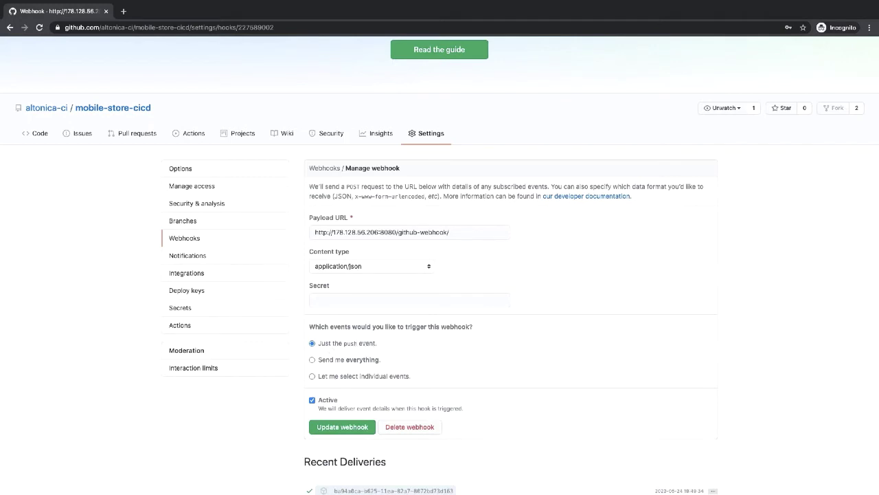
pyautogui.scroll(-3, 367, 354)
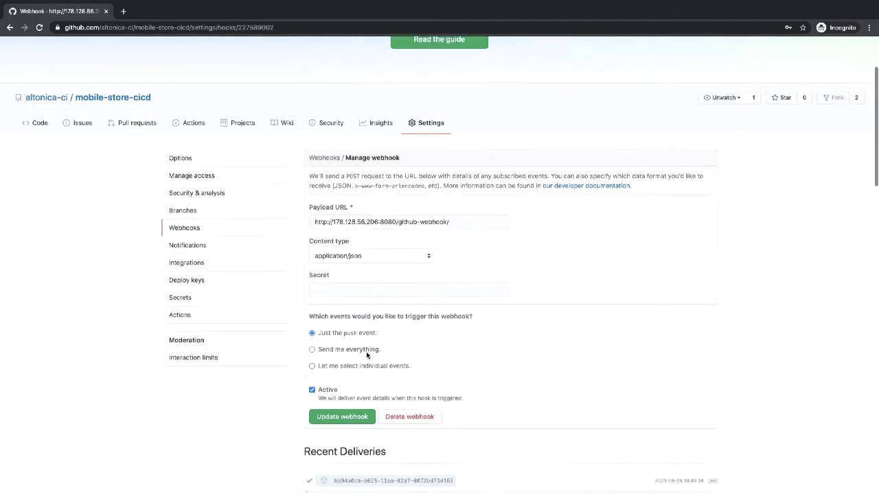
pyautogui.scroll(3, 377, 381)
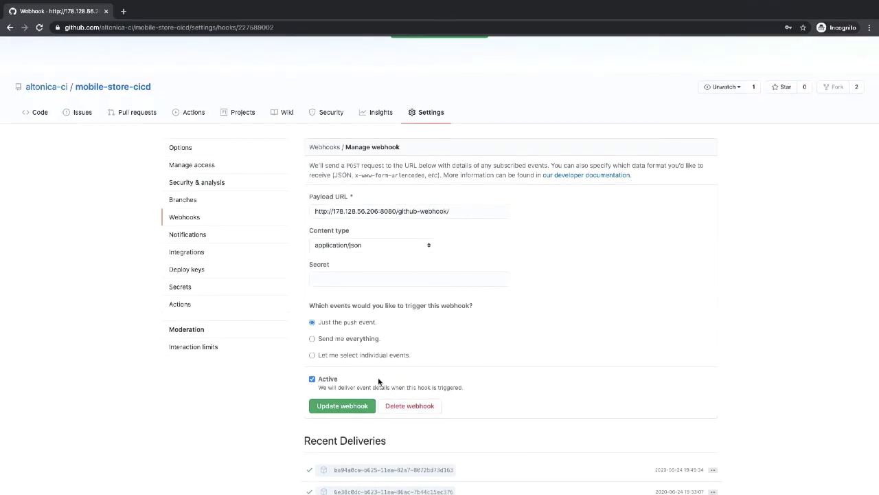
pyautogui.scroll(-2, 377, 382)
pyautogui.scroll(1, 378, 381)
pyautogui.scroll(-2, 377, 381)
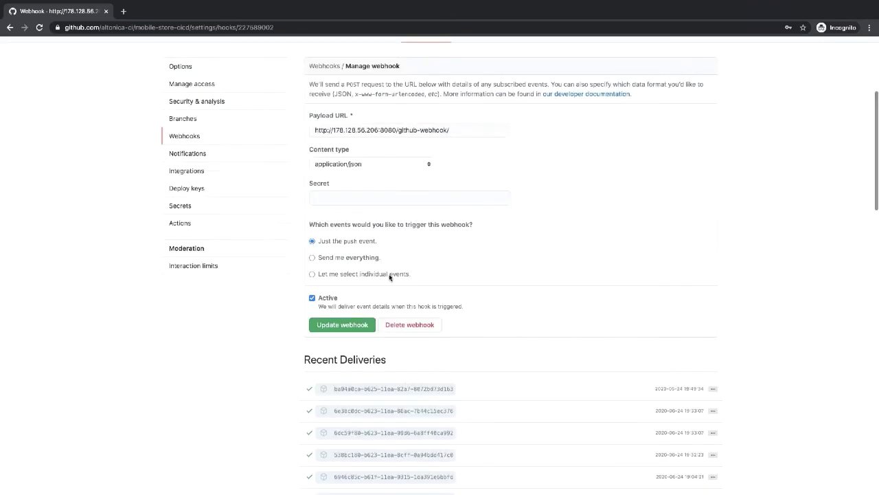
pyautogui.scroll(2, 348, 177)
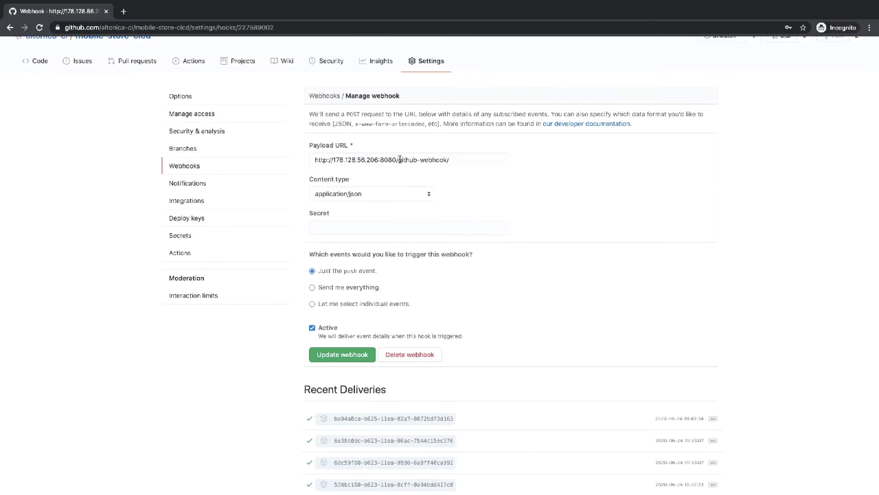
pyautogui.scroll(2, 441, 212)
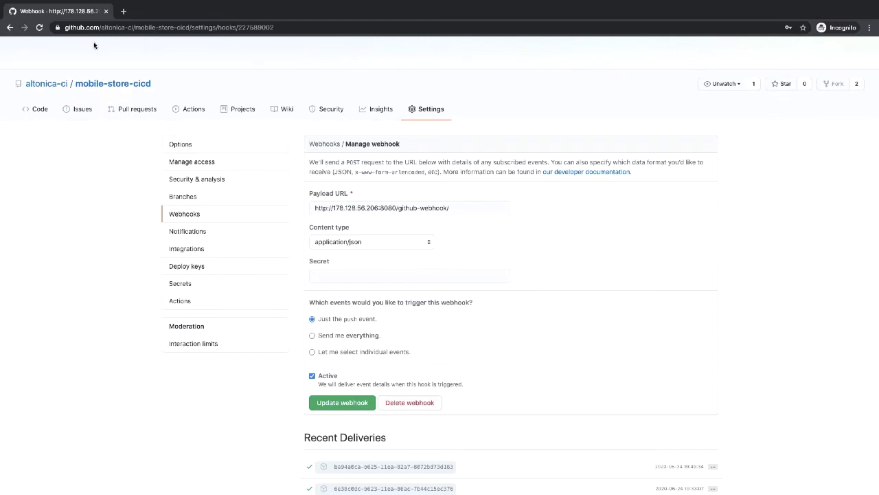
pyautogui.hotkey('ctrl', 'Left')
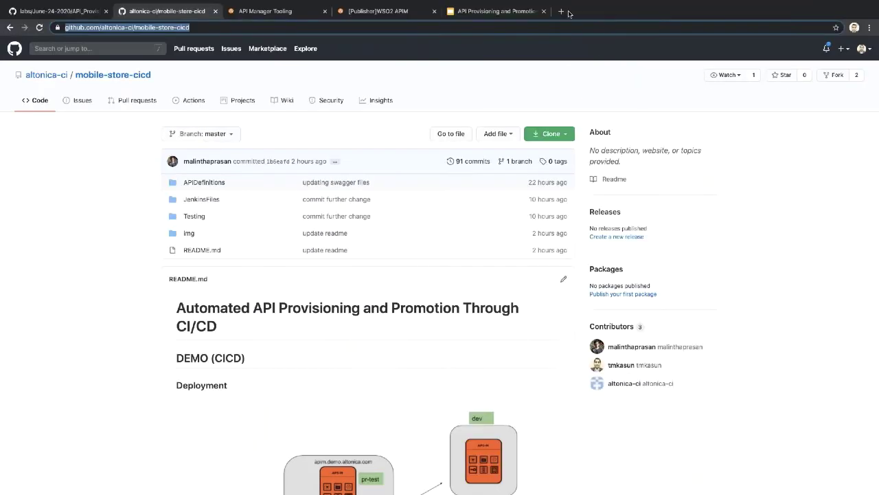
pyautogui.click(561, 11)
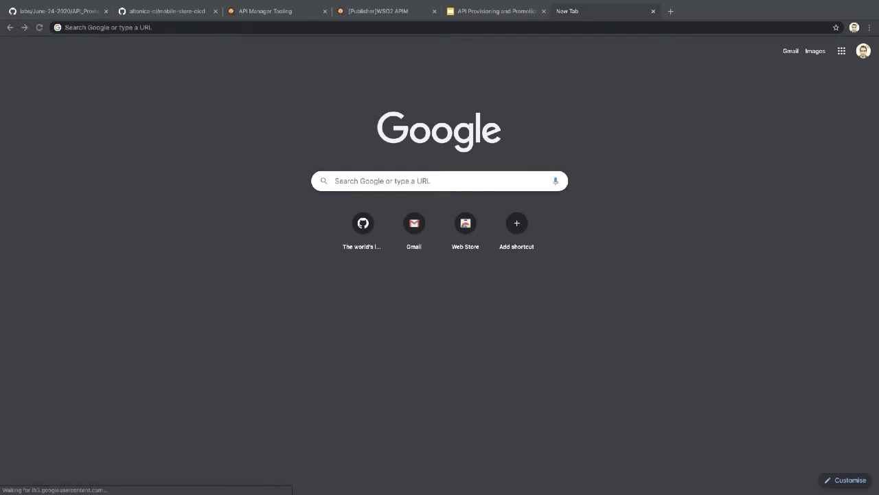
pyautogui.moveTo(583, 14)
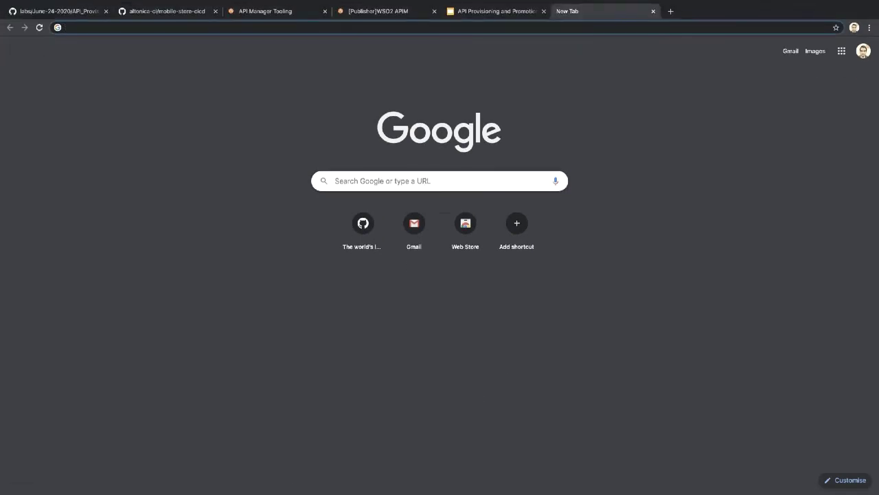
pyautogui.write('http://builder.altonica.com:8080')
pyautogui.press('Return')
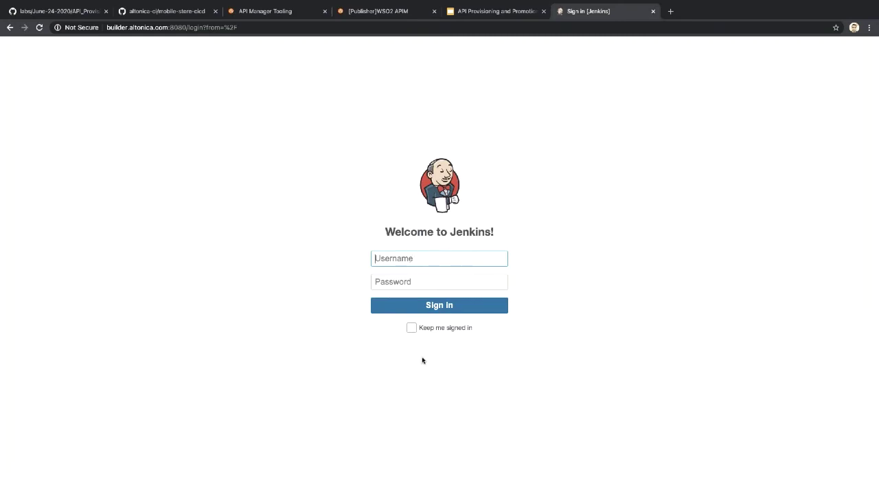
pyautogui.write('cicdadmin')
pyautogui.doubleClick(403, 260)
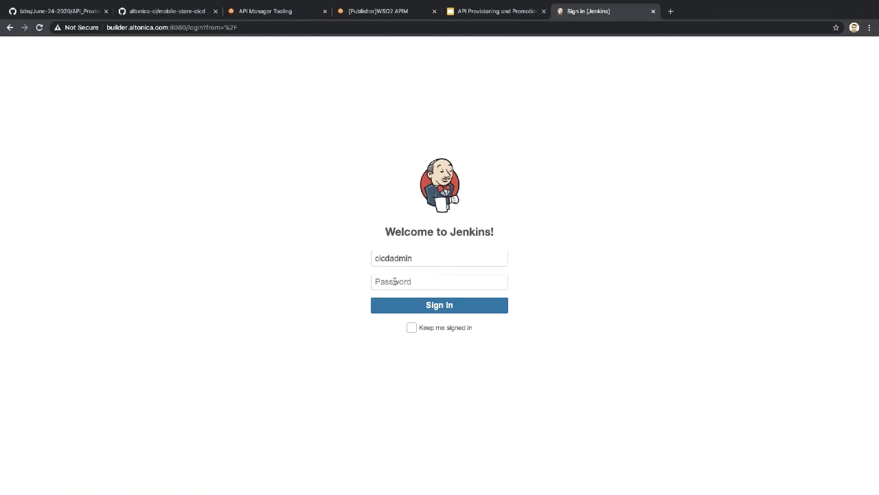
pyautogui.click(394, 282)
pyautogui.hotkey('ctrl', 'v')
pyautogui.click(408, 305)
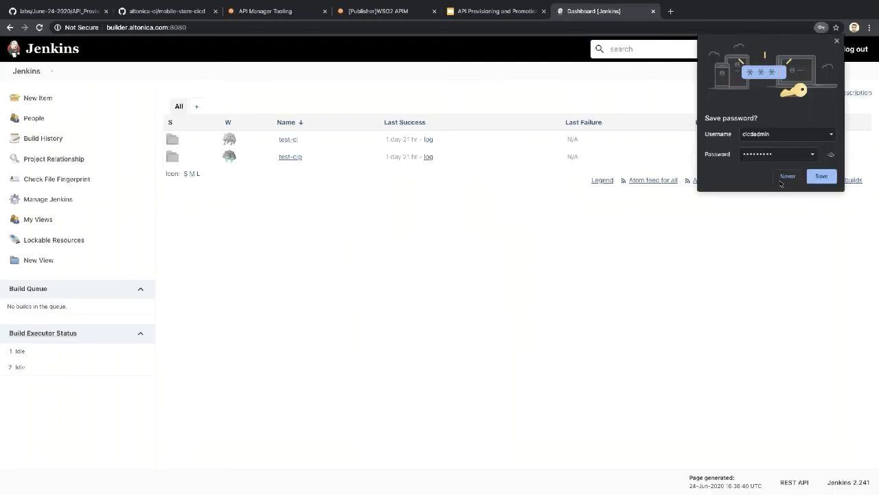
pyautogui.click(790, 177)
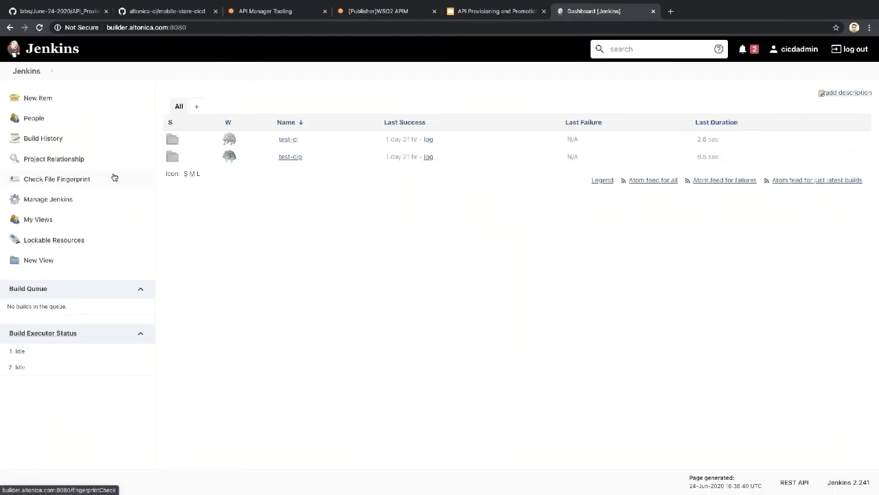
# Step: Create a new Jenkins item 'mobile-store-cicd' of type Multibranch Pipeline
pyautogui.click(44, 99)
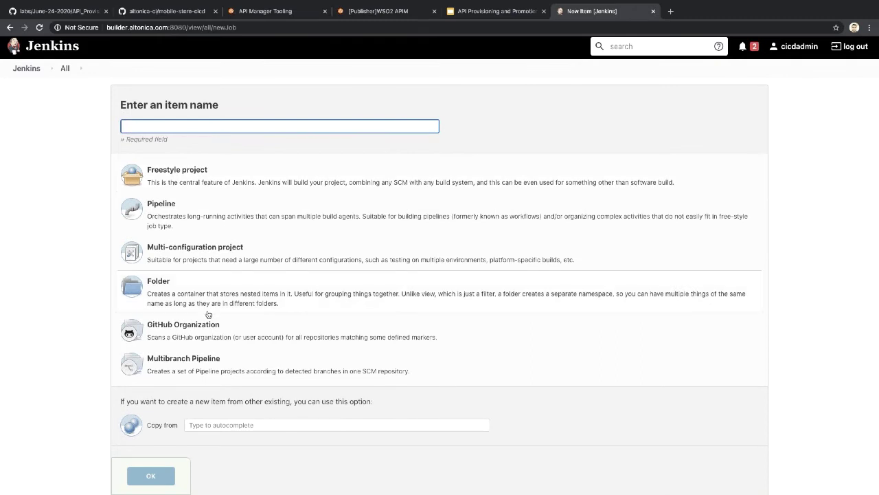
pyautogui.hotkey('alt', 'Tab')
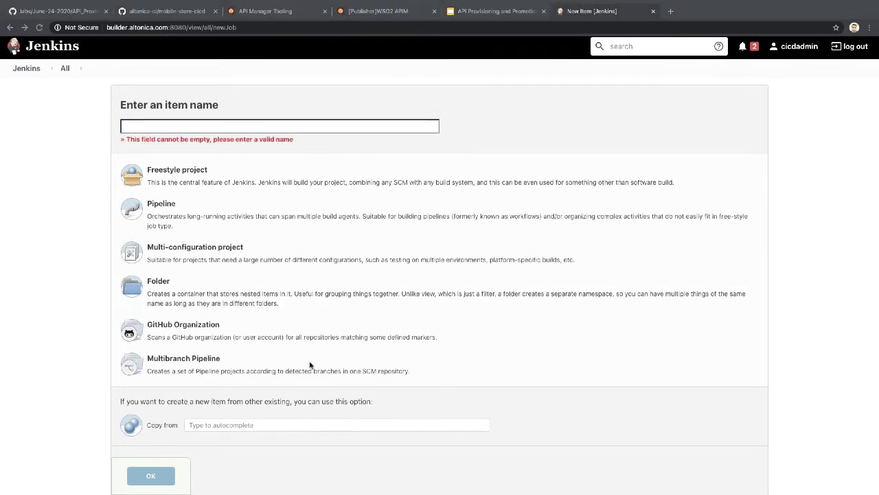
pyautogui.click(220, 134)
pyautogui.write('mobile-store-cicd')
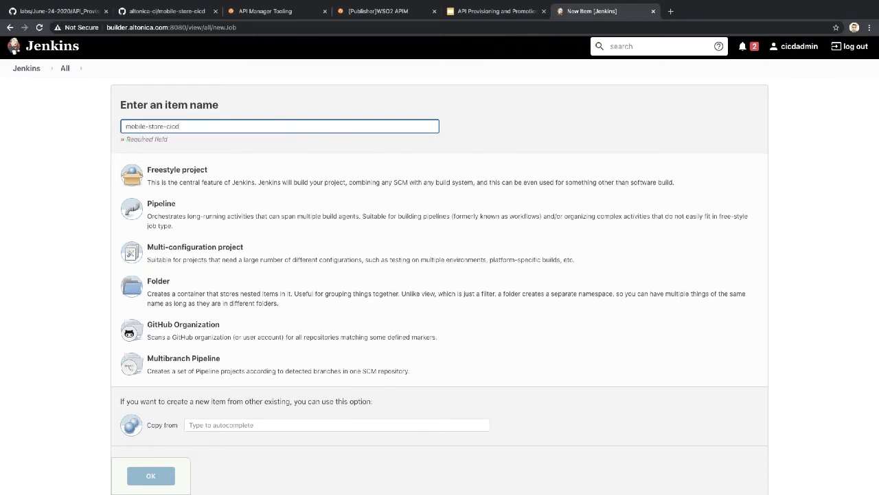
pyautogui.scroll(-1, 245, 302)
pyautogui.click(244, 334)
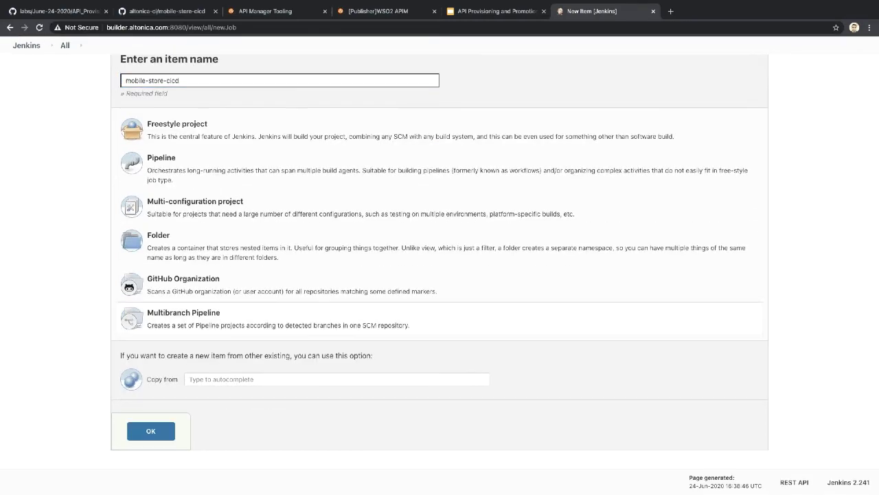
pyautogui.click(151, 430)
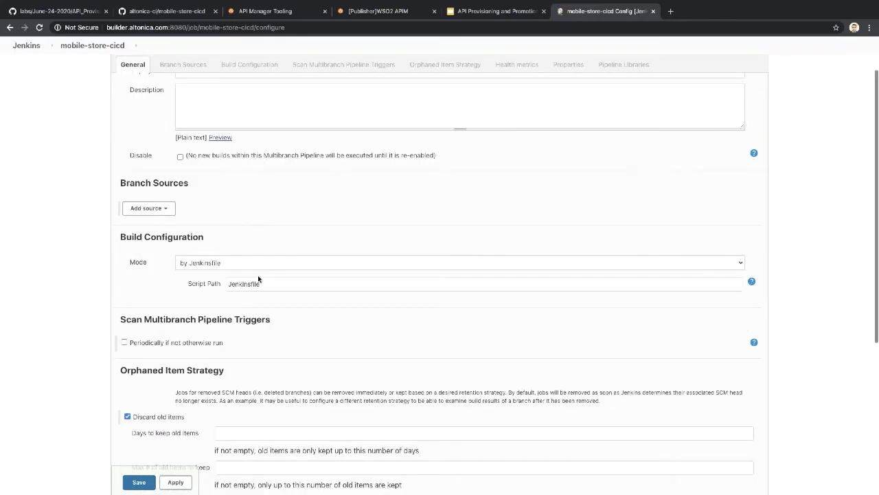
# Step: Add a GitHub branch source using the stored GitHub credentials
pyautogui.click(152, 268)
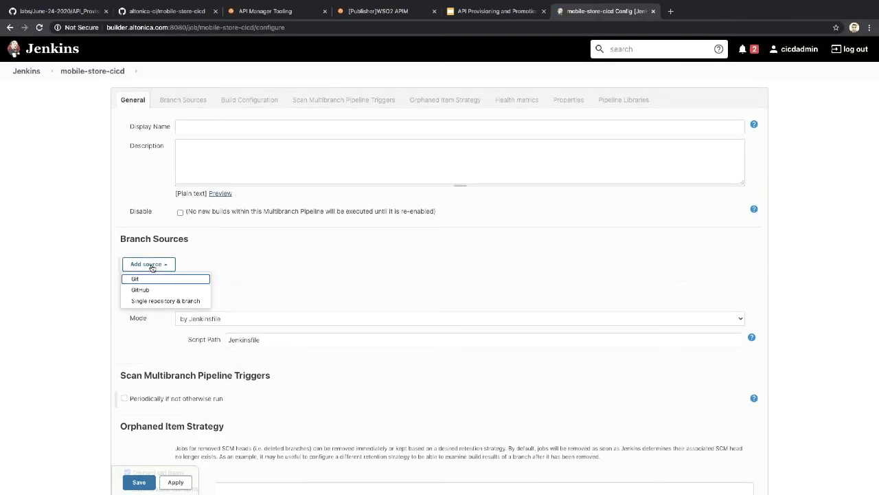
pyautogui.click(148, 292)
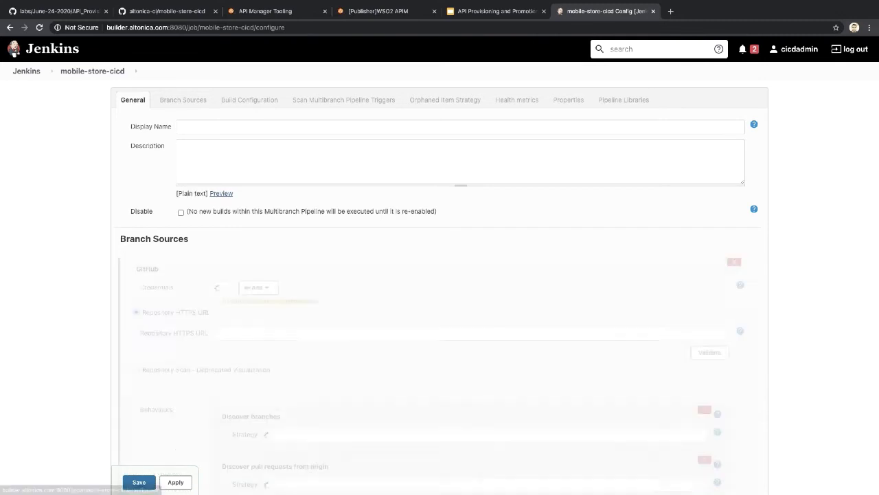
pyautogui.click(268, 288)
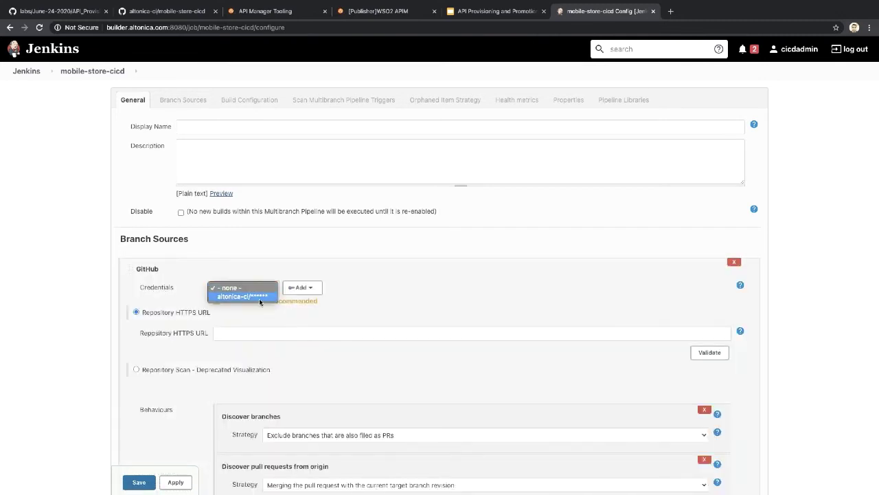
pyautogui.click(259, 297)
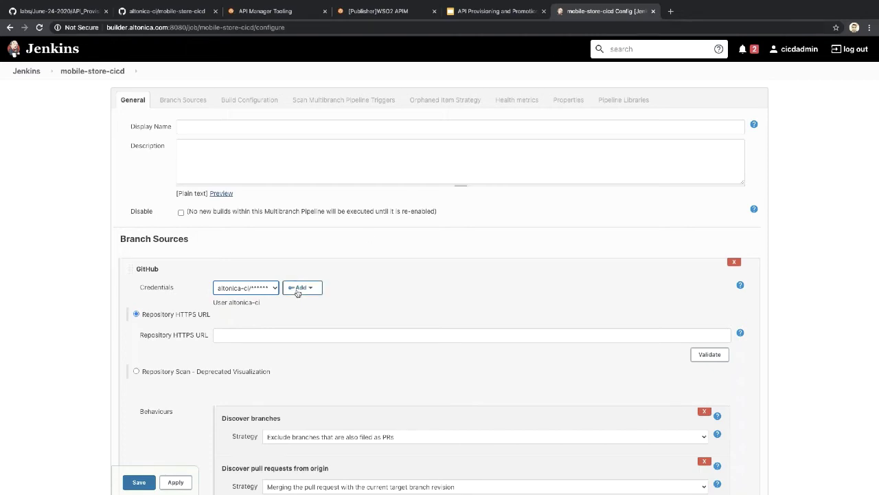
pyautogui.click(242, 336)
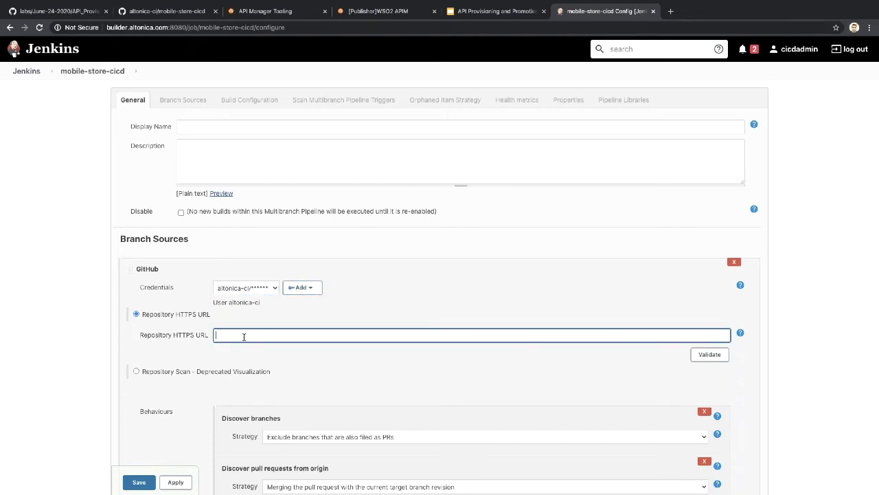
pyautogui.hotkey('alt', 'Tab')
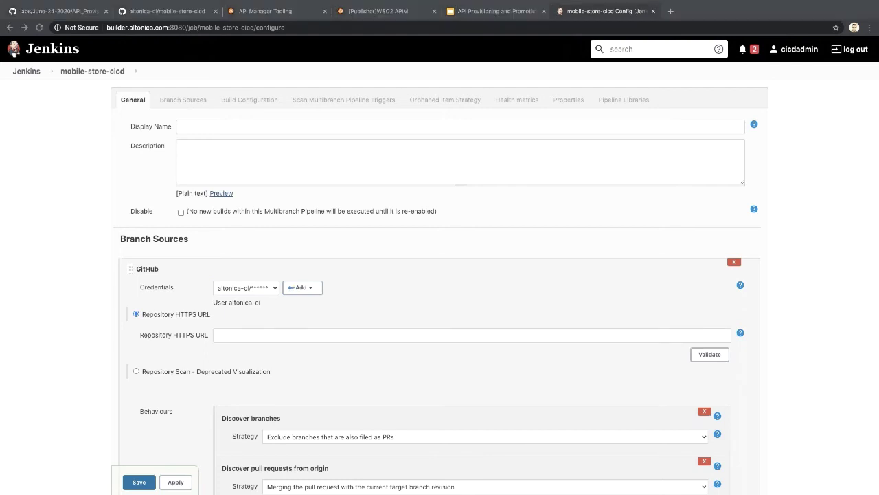
pyautogui.click(332, 337)
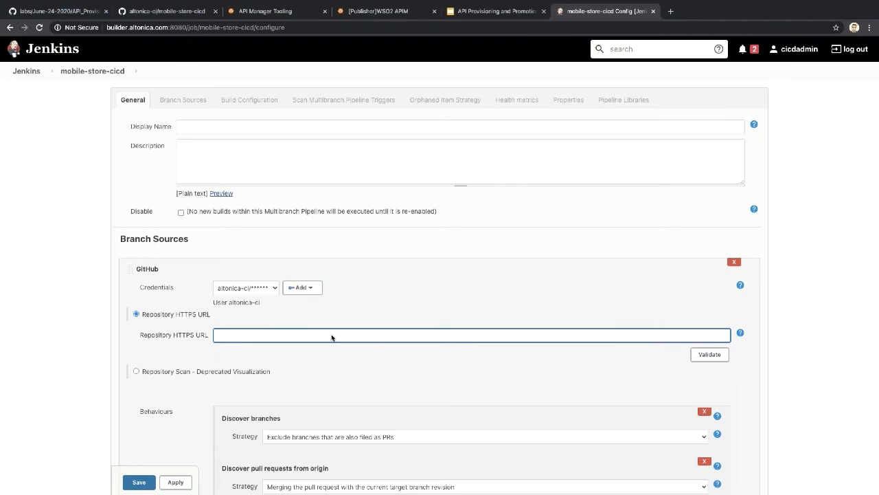
pyautogui.write('https://github.com/altonica-ci')
pyautogui.scroll(-1, 287, 343)
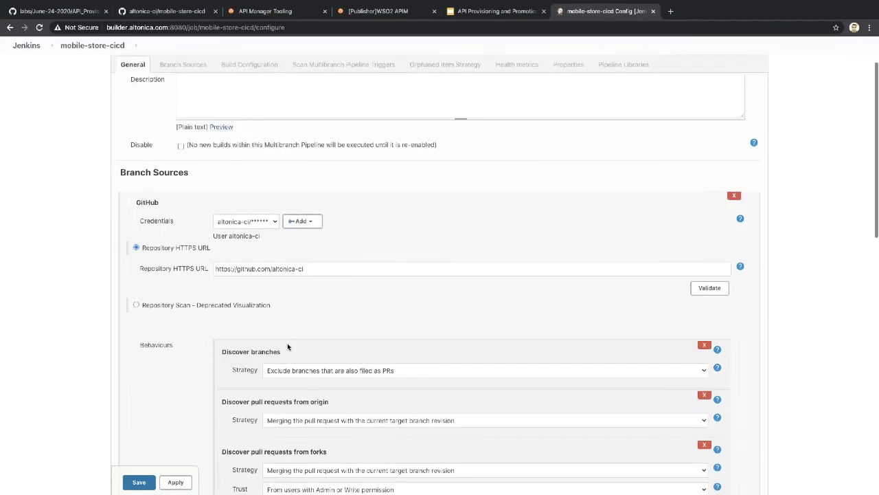
pyautogui.scroll(-1, 287, 346)
pyautogui.scroll(1, 287, 347)
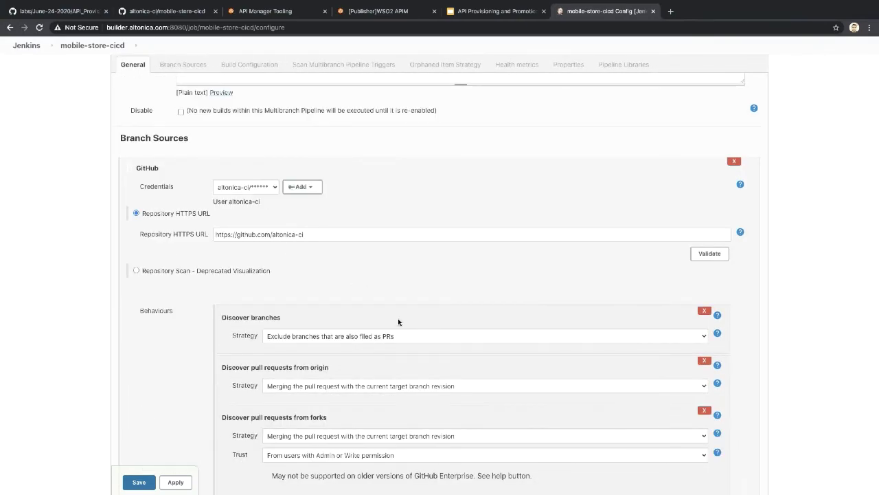
pyautogui.scroll(-1, 398, 322)
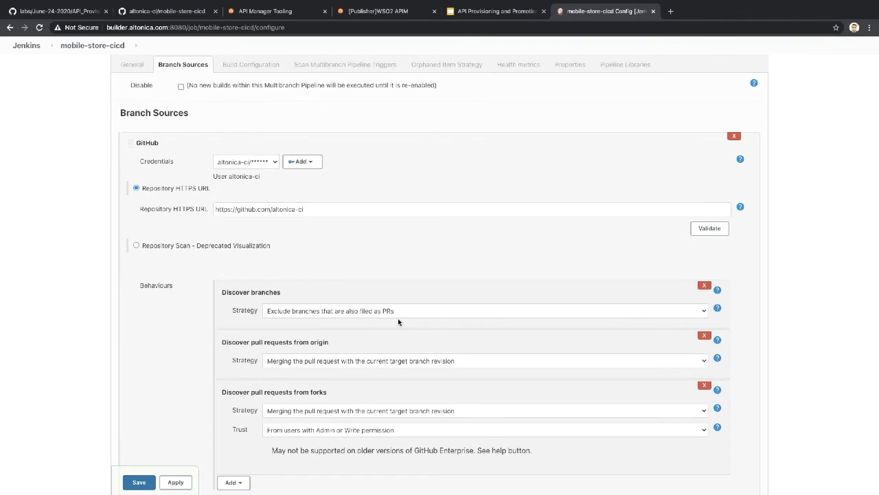
pyautogui.scroll(1, 398, 321)
pyautogui.scroll(-1, 398, 322)
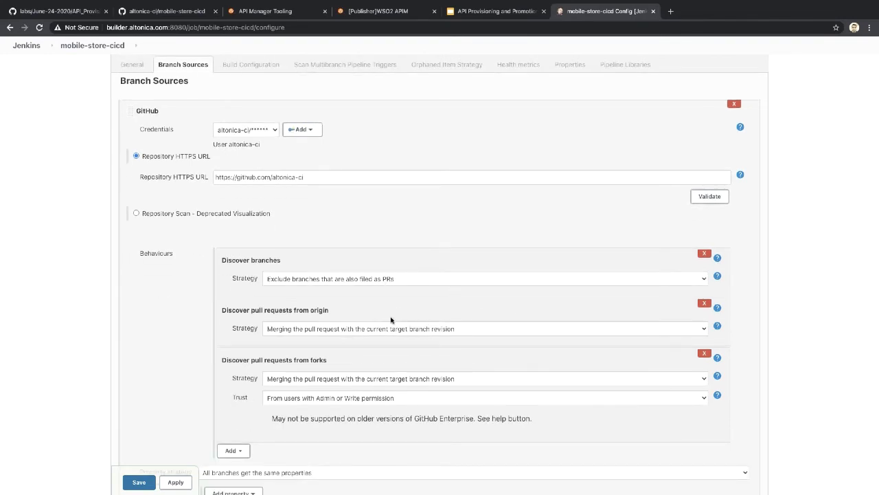
# Step: Remove both pull-request discovery behaviours and set the branch strategy to All branches
pyautogui.click(703, 304)
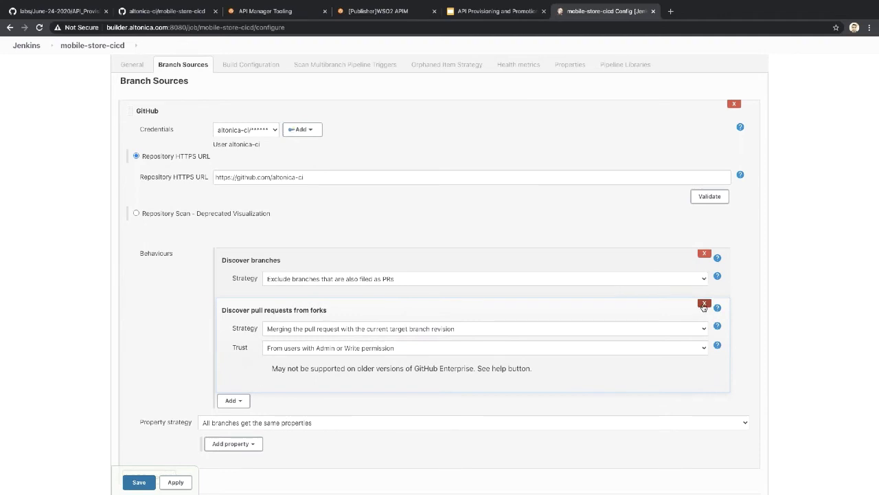
pyautogui.click(703, 303)
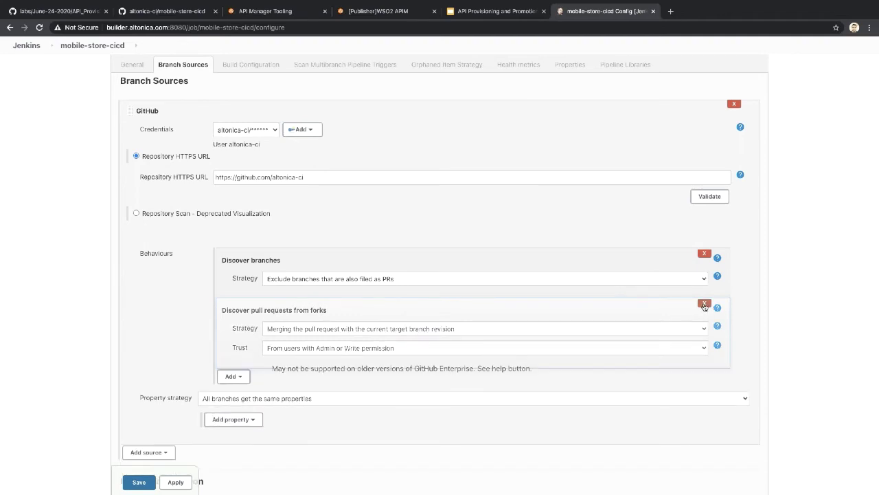
pyautogui.click(452, 279)
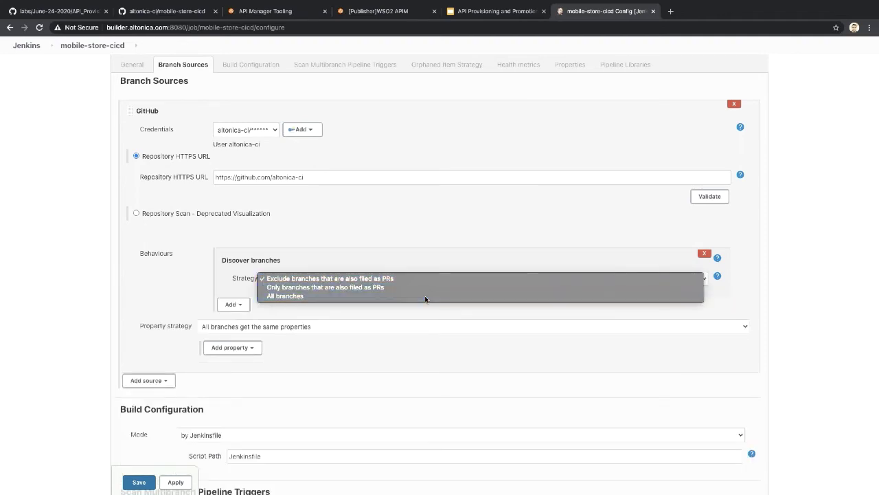
pyautogui.click(424, 297)
# Step: Add a regular-expression name filter limiting branches to master
pyautogui.click(233, 304)
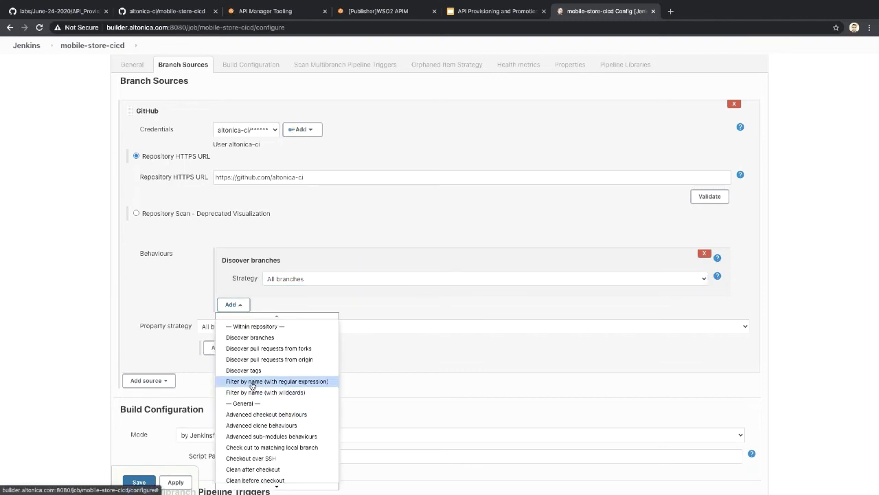
pyautogui.click(252, 382)
pyautogui.doubleClick(307, 328)
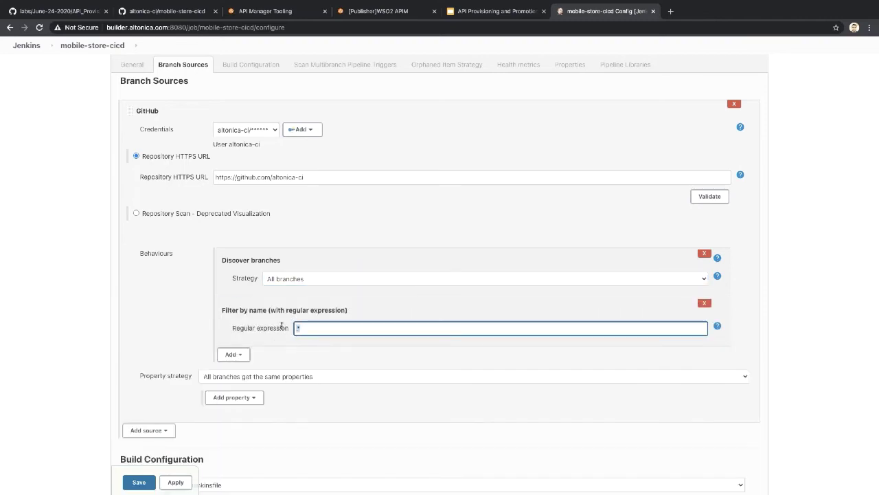
pyautogui.write('master')
pyautogui.scroll(-3, 376, 368)
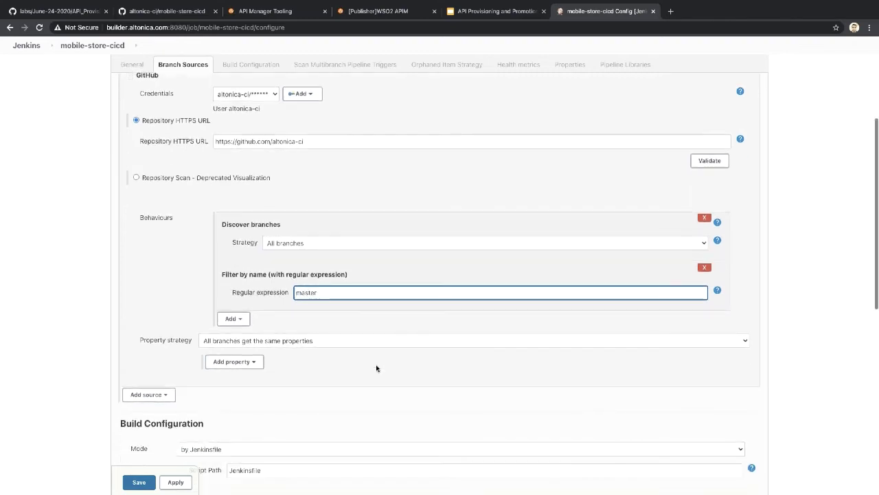
pyautogui.scroll(-2, 377, 368)
pyautogui.click(372, 301)
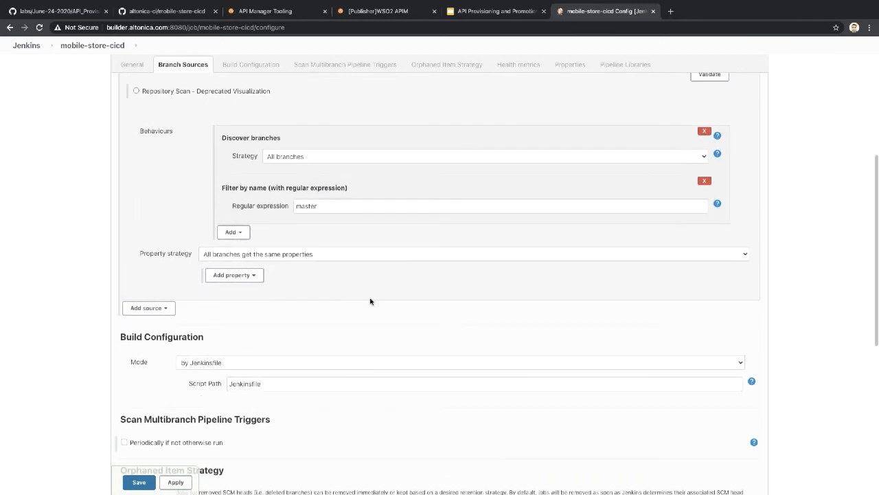
pyautogui.scroll(-1, 314, 378)
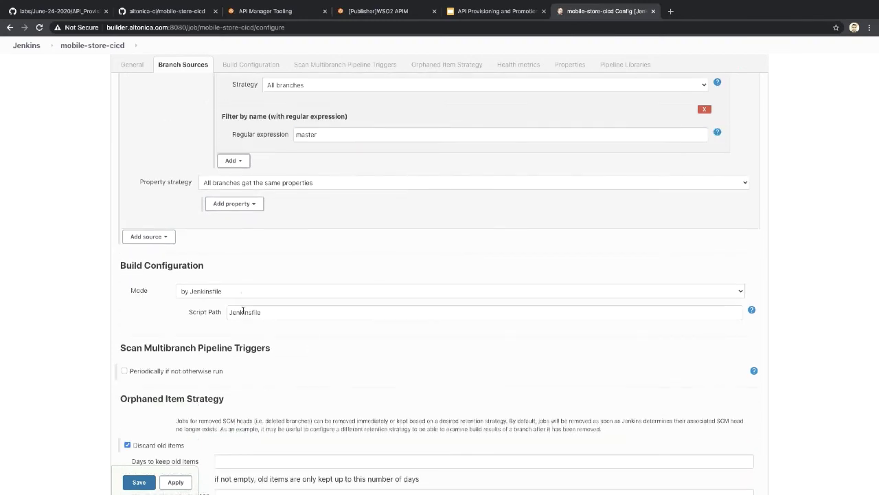
pyautogui.click(272, 312)
pyautogui.scroll(-2, 291, 360)
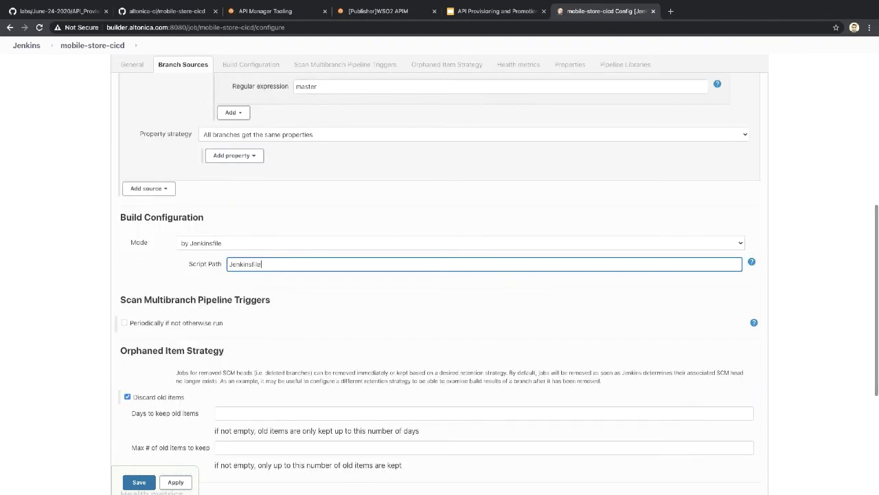
pyautogui.click(161, 11)
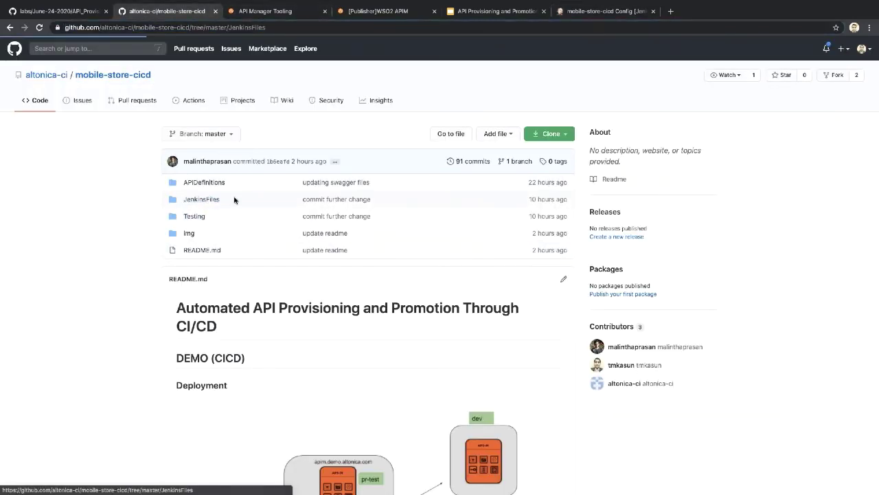
# Step: Open JenkinsFiles/Jenkinsfile on GitHub and copy its path from the address bar
pyautogui.click(206, 200)
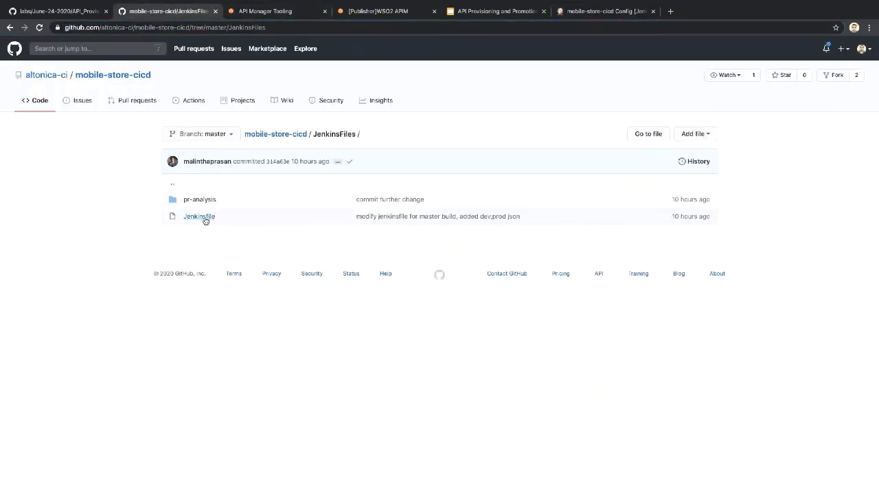
pyautogui.click(208, 200)
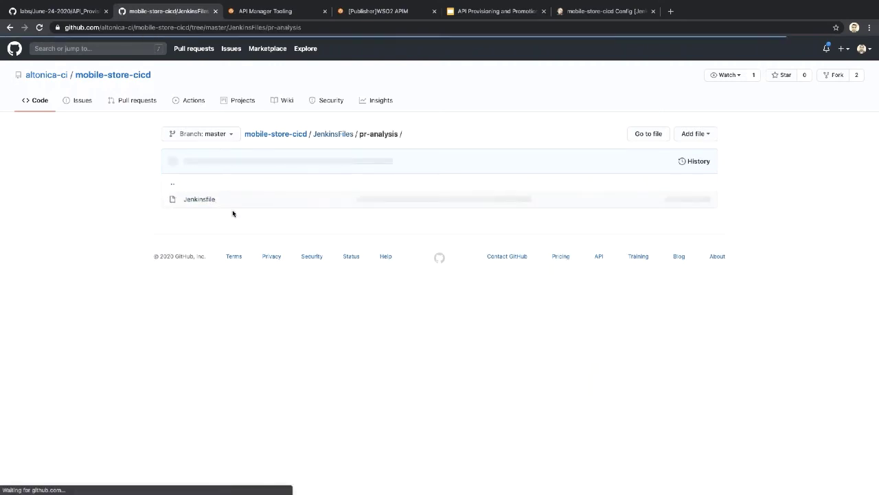
pyautogui.click(339, 137)
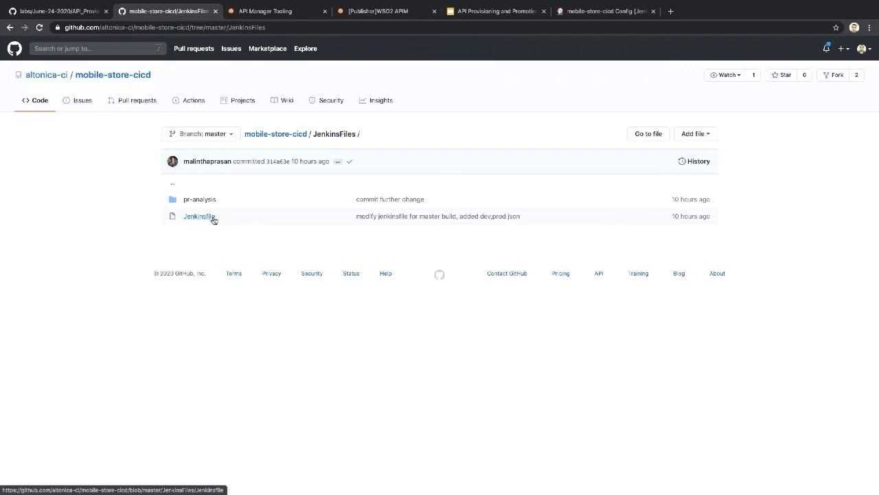
pyautogui.click(209, 219)
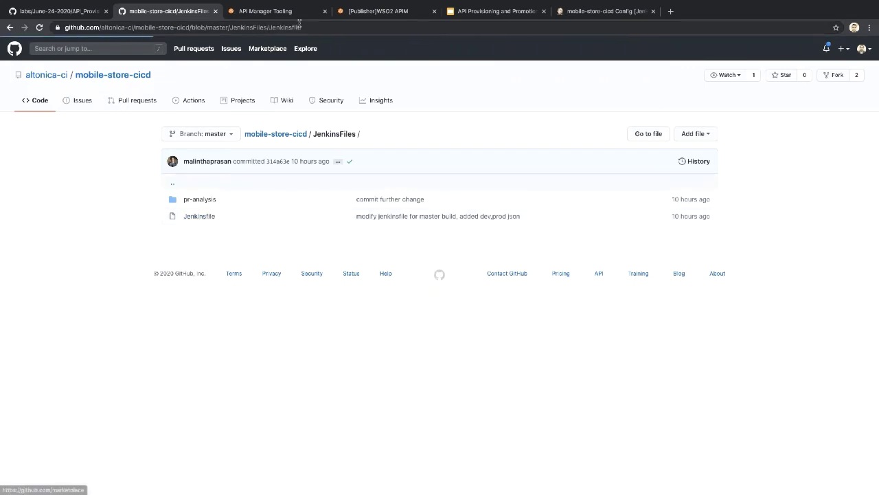
pyautogui.moveTo(300, 26); pyautogui.dragTo(232, 27)
pyautogui.press('super+c')
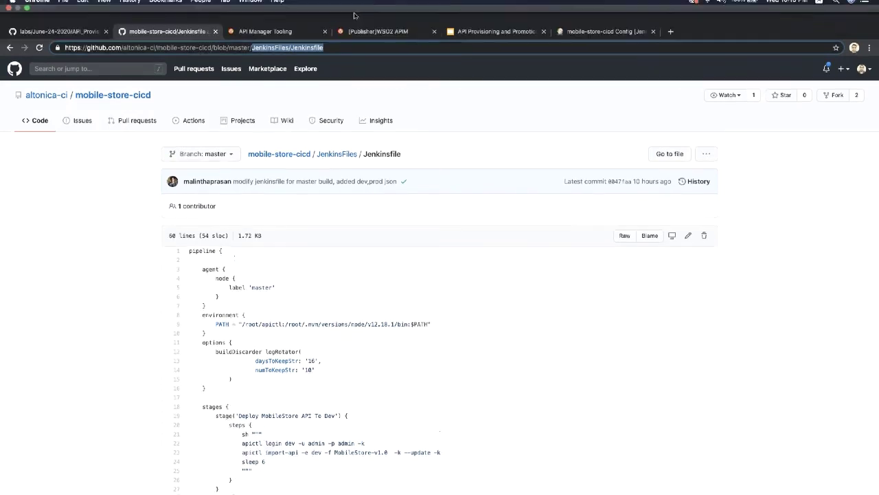
pyautogui.click(592, 11)
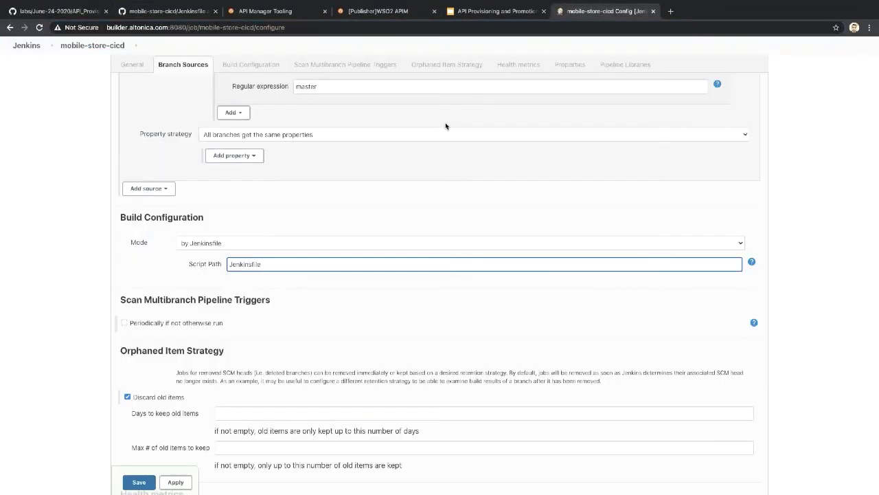
# Step: Set Script Path to JenkinsFiles/Jenkinsfile, save, and confirm the scan log shows one branch processed
pyautogui.doubleClick(271, 261)
pyautogui.press('super+v')
pyautogui.click(296, 323)
pyautogui.scroll(-2, 296, 323)
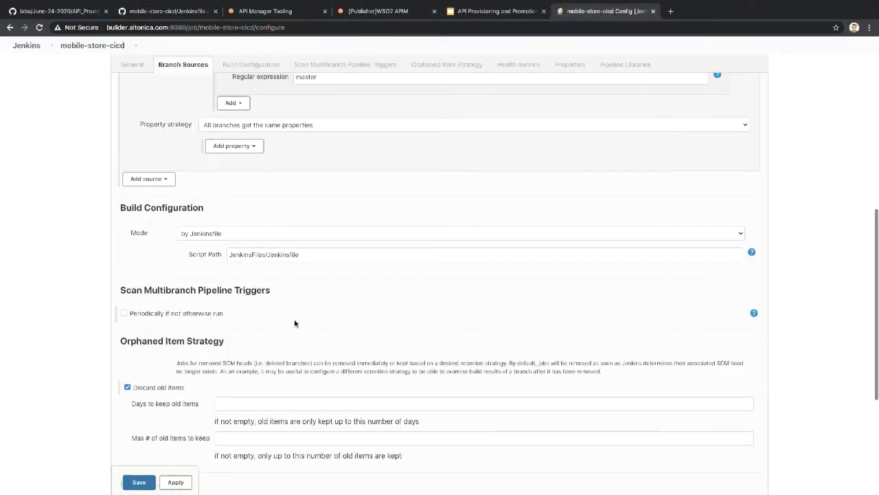
pyautogui.scroll(-5, 296, 323)
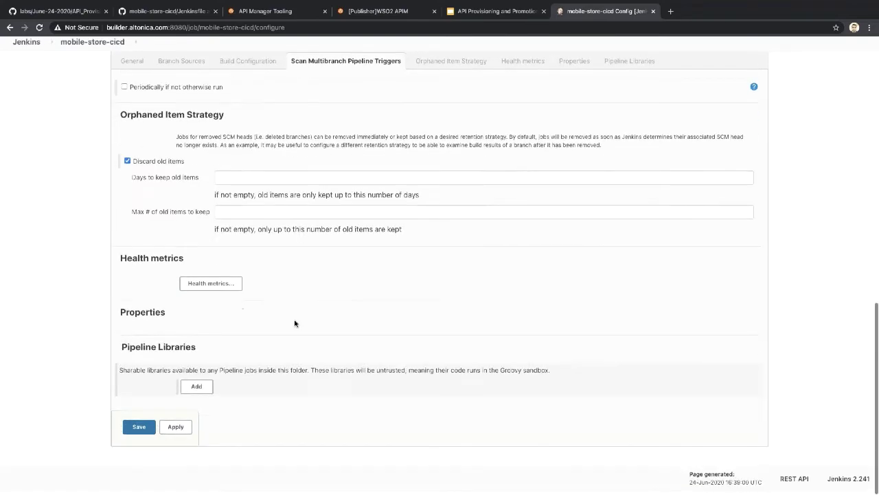
pyautogui.scroll(4, 295, 323)
pyautogui.scroll(10, 440, 275)
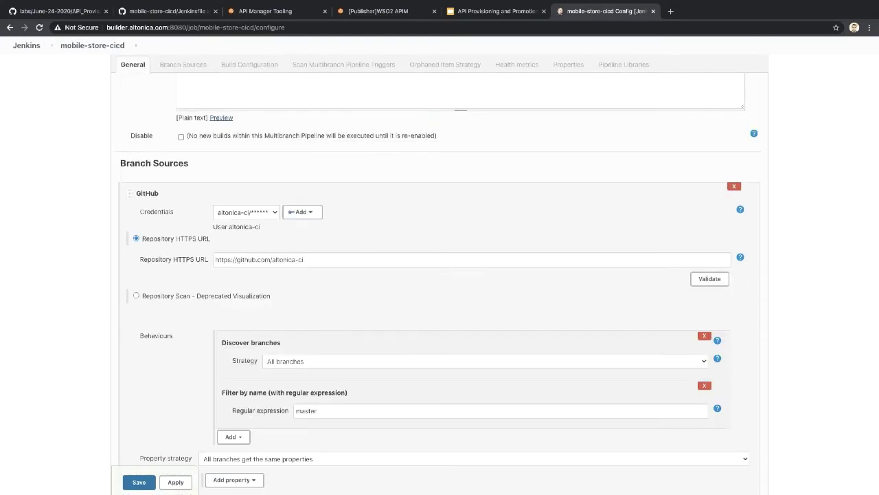
pyautogui.scroll(-15, 255, 373)
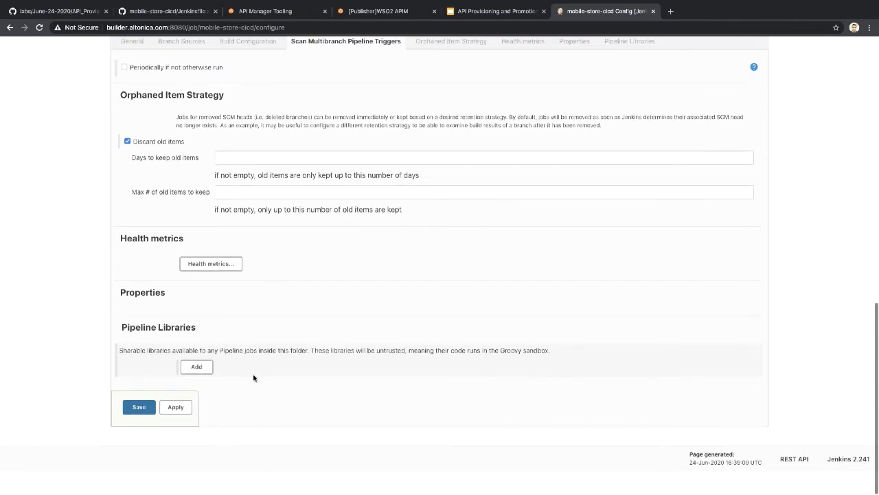
pyautogui.click(138, 431)
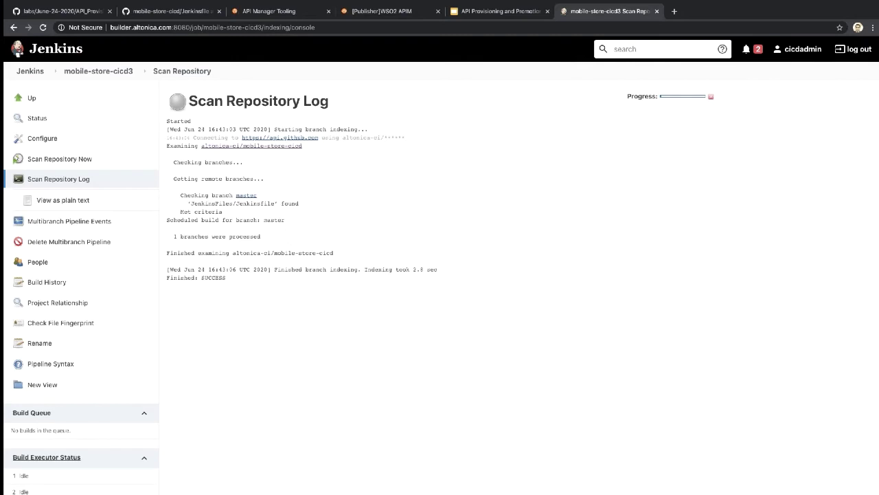
pyautogui.moveTo(173, 237); pyautogui.dragTo(301, 246)
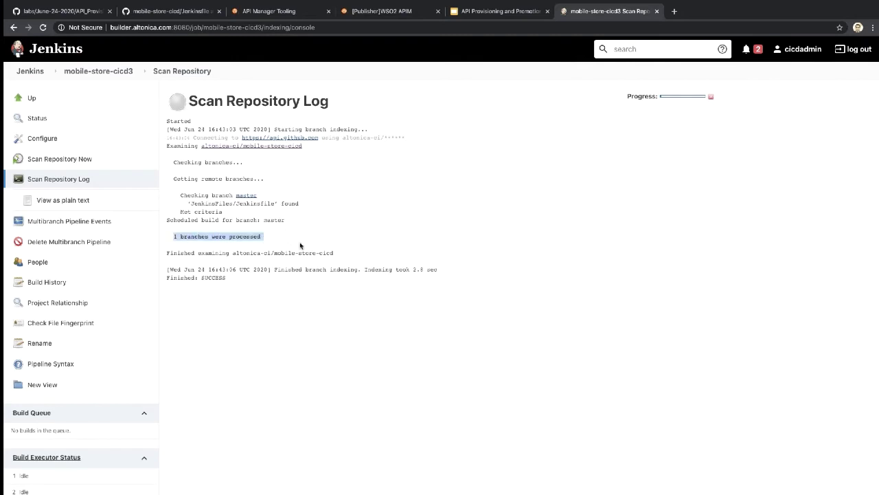
pyautogui.click(301, 246)
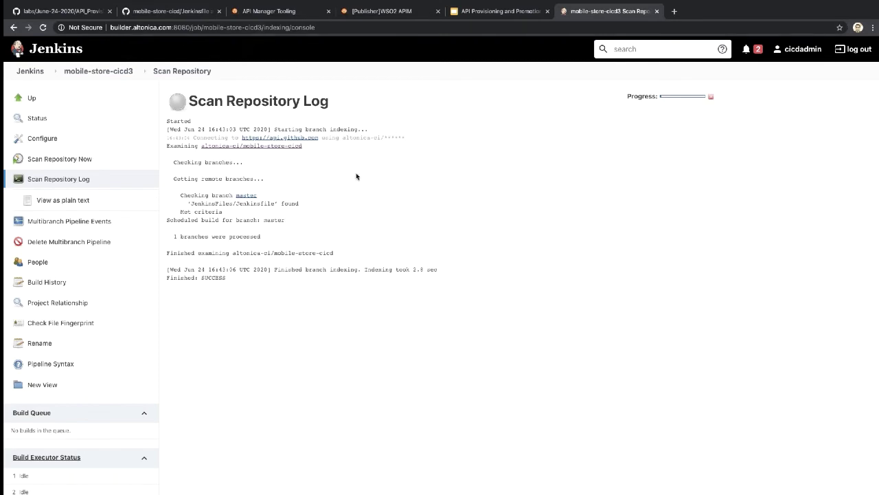
# Step: Glance over the lab README and Jenkinsfile tabs, then go to the mobile-store-cicd repository root
pyautogui.moveTo(176, 4)
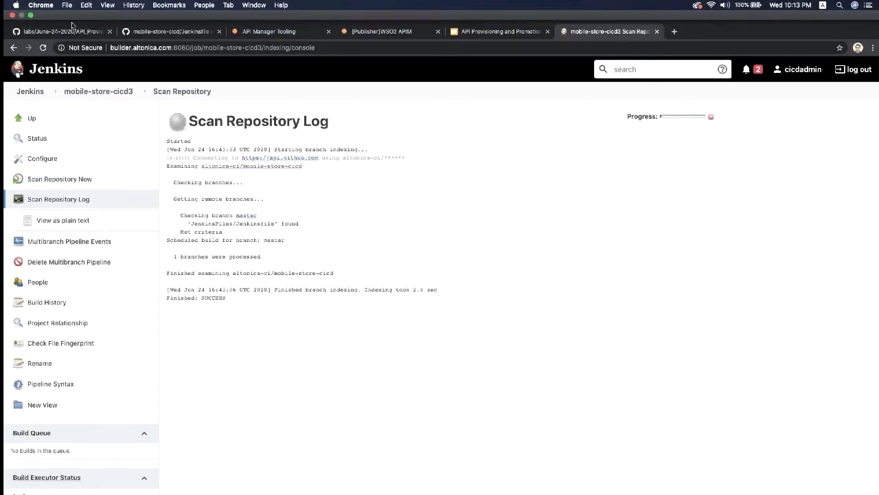
pyautogui.click(58, 31)
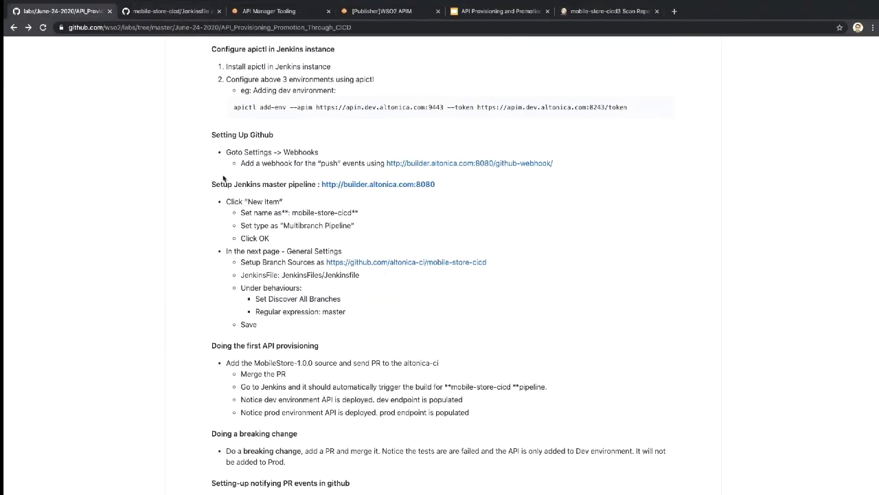
pyautogui.scroll(-1, 223, 179)
pyautogui.scroll(-3, 224, 178)
pyautogui.click(169, 11)
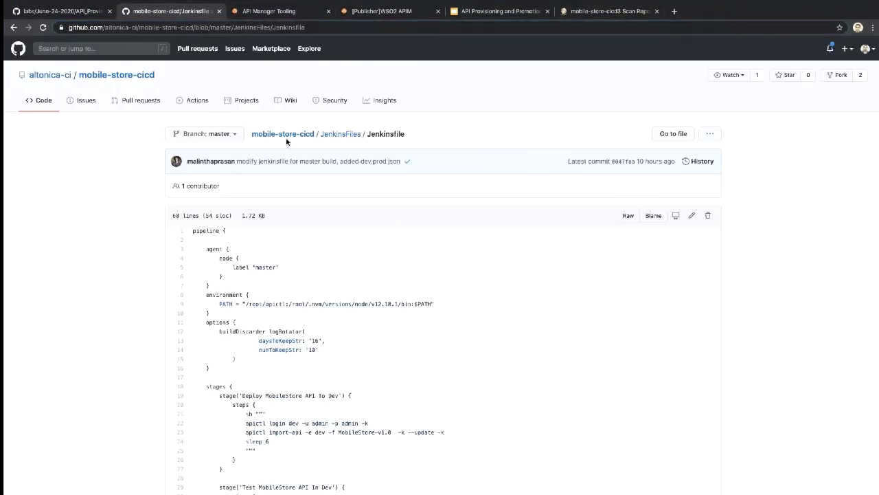
pyautogui.click(283, 133)
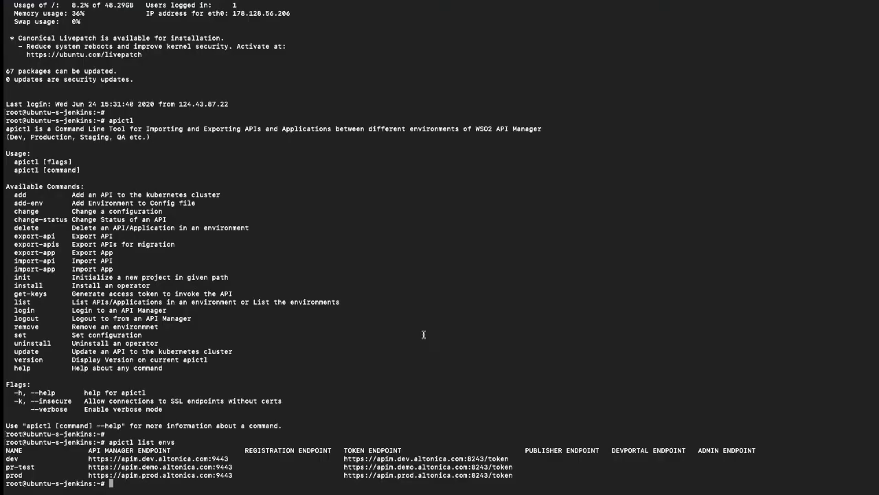
# Step: Exit the Jenkins server session and change into the local mobile-store-cicd folder
pyautogui.write('exit')
pyautogui.press('Return')
pyautogui.press('Return')
pyautogui.press('Return')
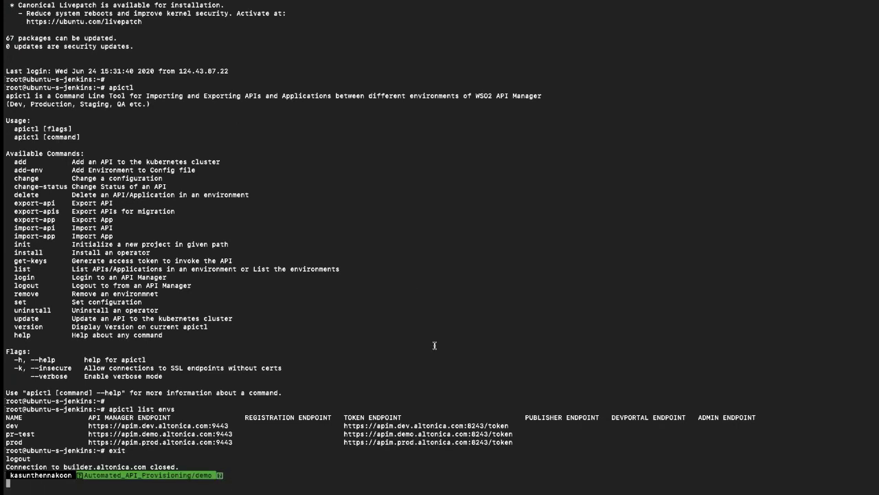
pyautogui.write('ls')
pyautogui.press('Return')
pyautogui.write('cd ..')
pyautogui.press('Return')
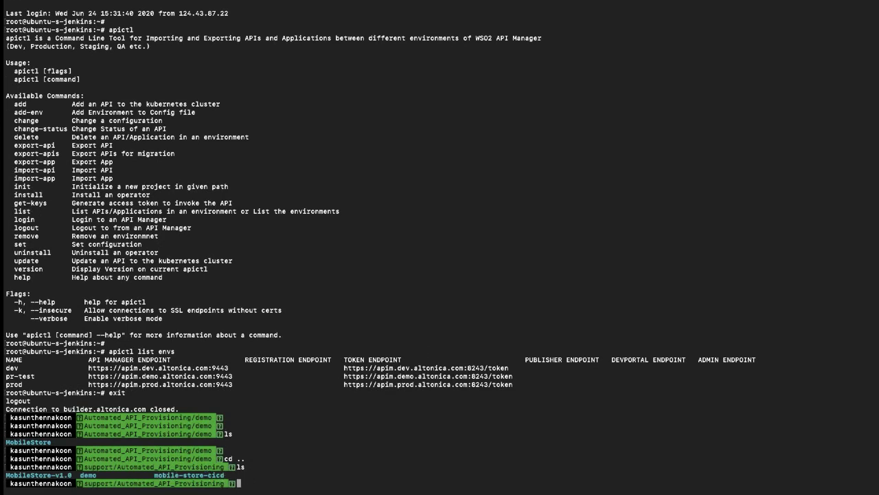
pyautogui.write('cd mobile-s')
pyautogui.press('Tab')
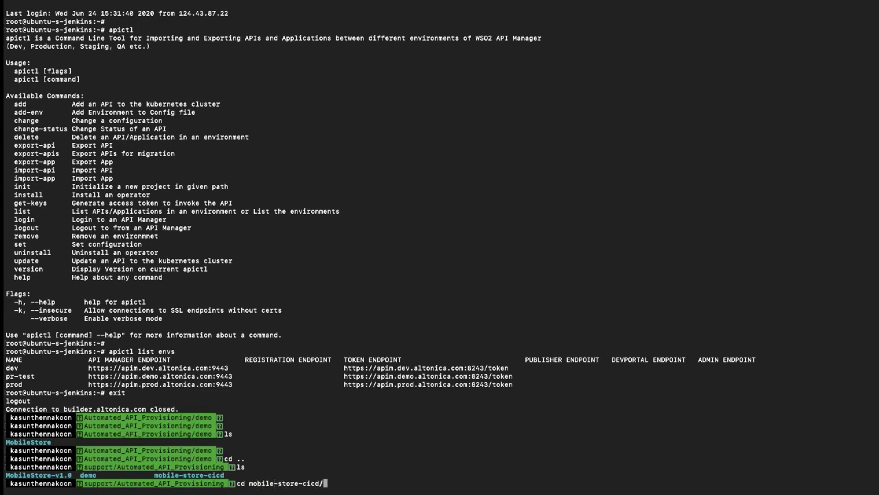
pyautogui.press('Return')
pyautogui.press('Return')
pyautogui.press('Return')
pyautogui.write('ls')
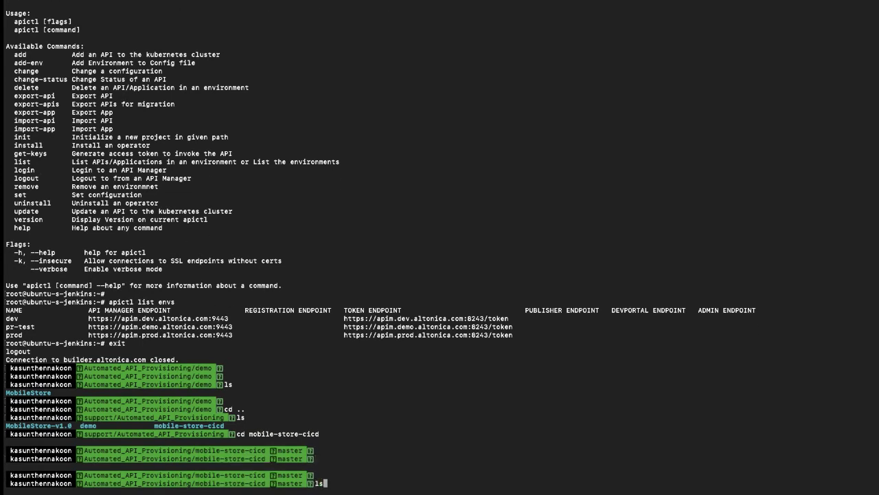
pyautogui.press('Return')
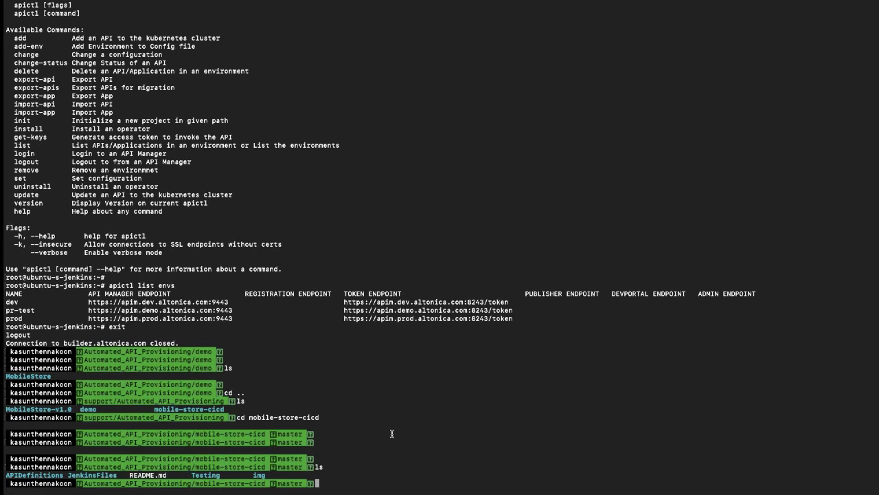
# Step: Move ../MobileStore-v1.0 into the repository and list its contents to confirm the move
pyautogui.write('mv ../')
pyautogui.press('Tab')
pyautogui.write('Mobile')
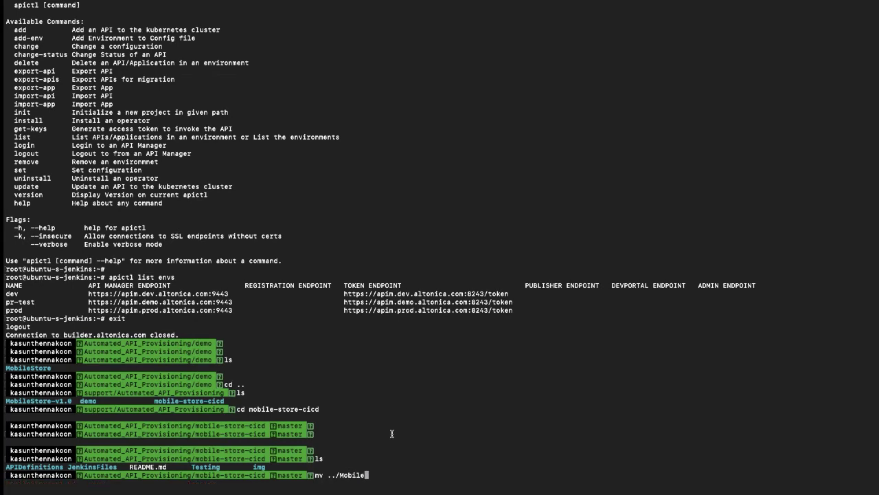
pyautogui.write('S')
pyautogui.press('Tab')
pyautogui.write('.')
pyautogui.press('Return')
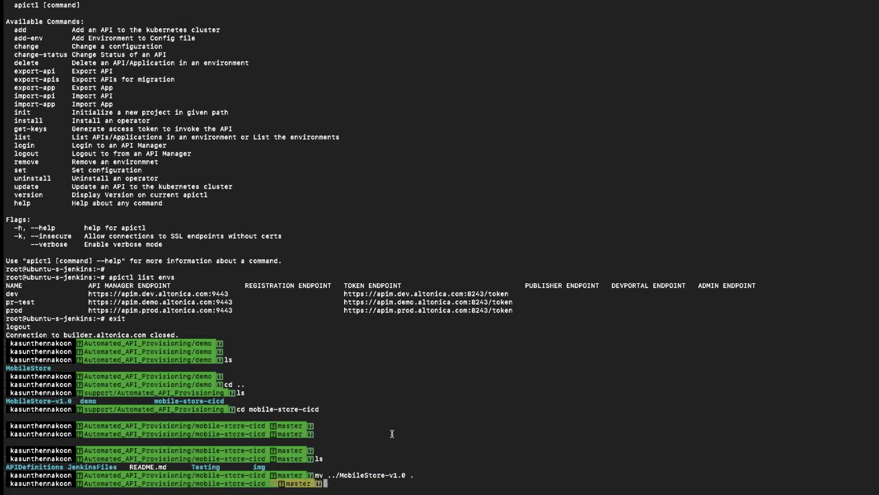
pyautogui.press('Return')
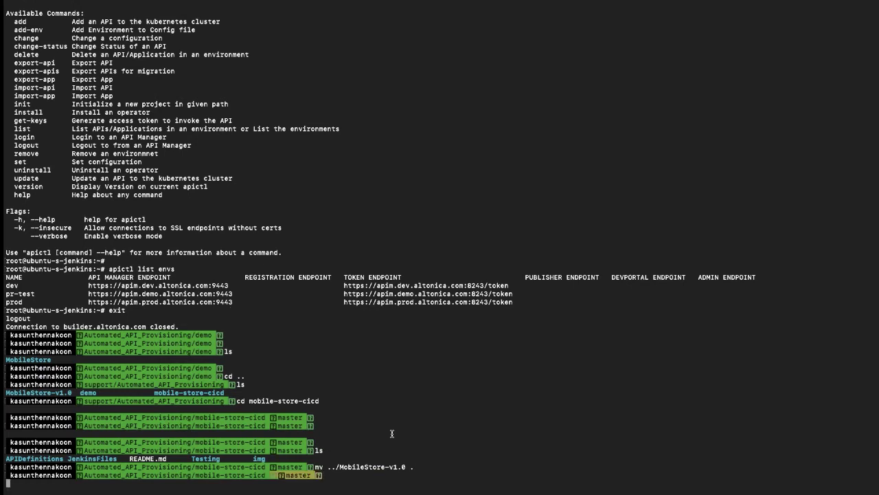
pyautogui.write('ls')
pyautogui.press('Return')
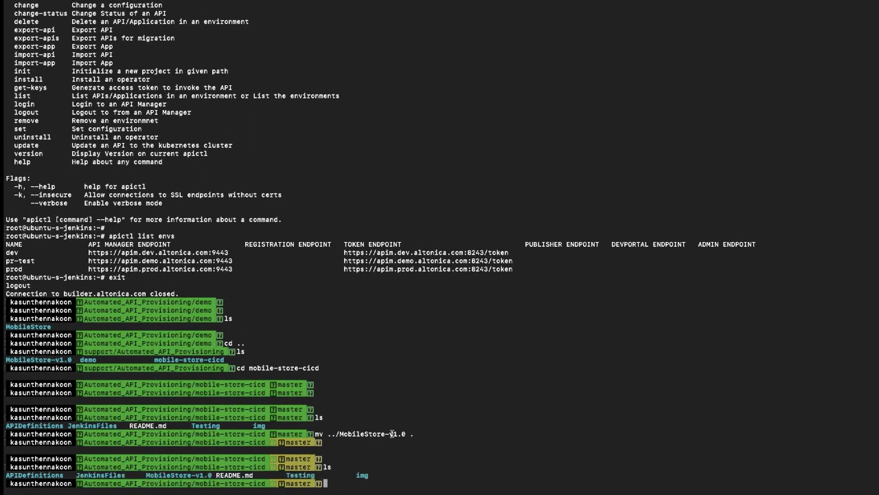
pyautogui.press('Return')
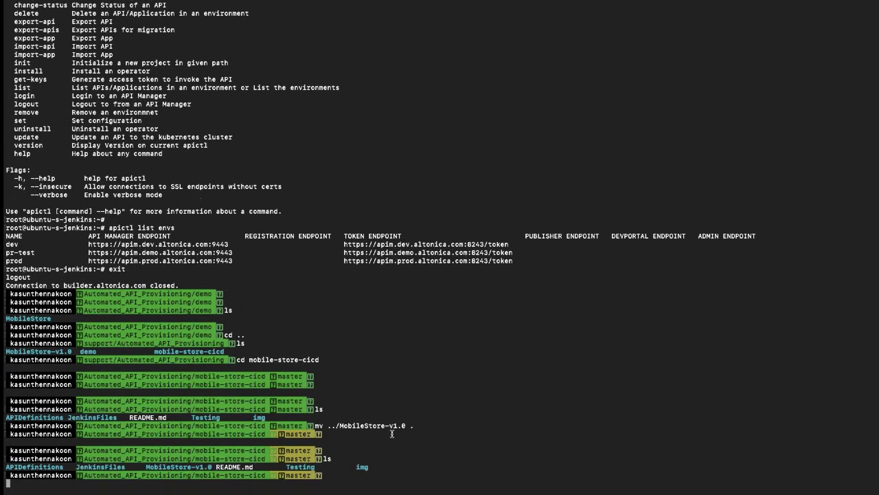
pyautogui.write('git add -u')
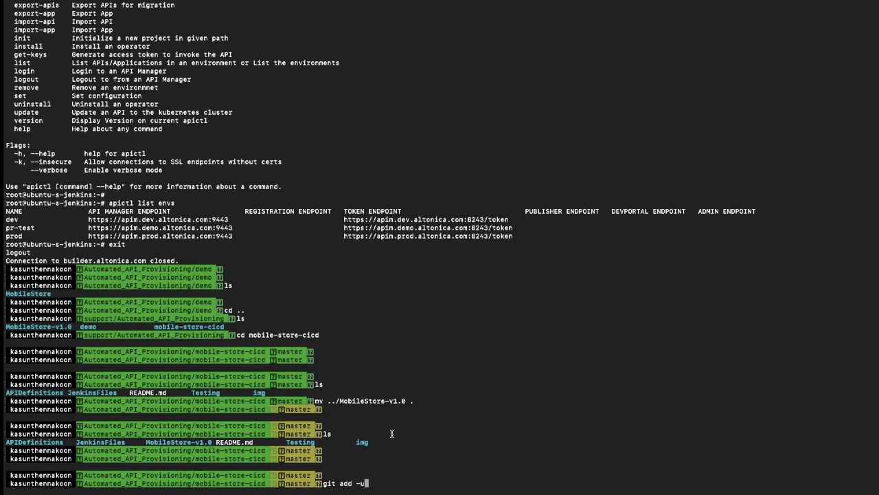
# Step: Stage tracked changes with git add -u and commit with the message 'adding API'
pyautogui.press('Return')
pyautogui.write('git commit -')
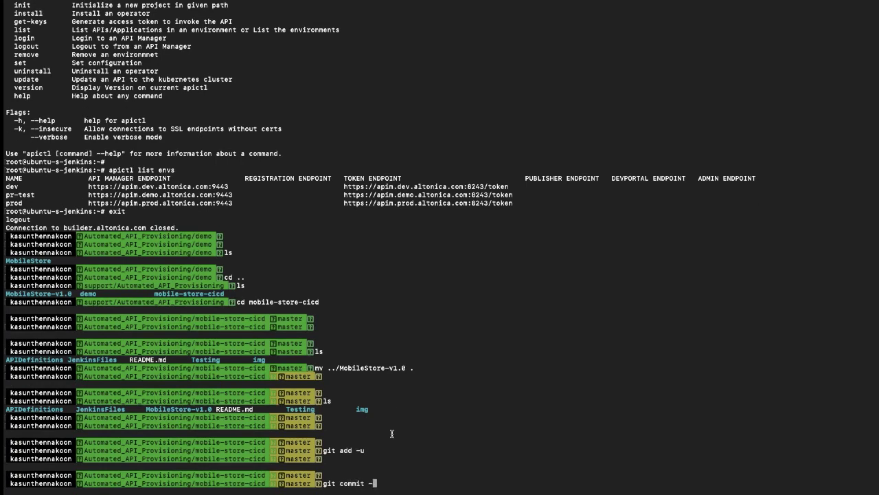
pyautogui.write('m ""')
pyautogui.press('Left')
pyautogui.write('adding API')
pyautogui.press('Return')
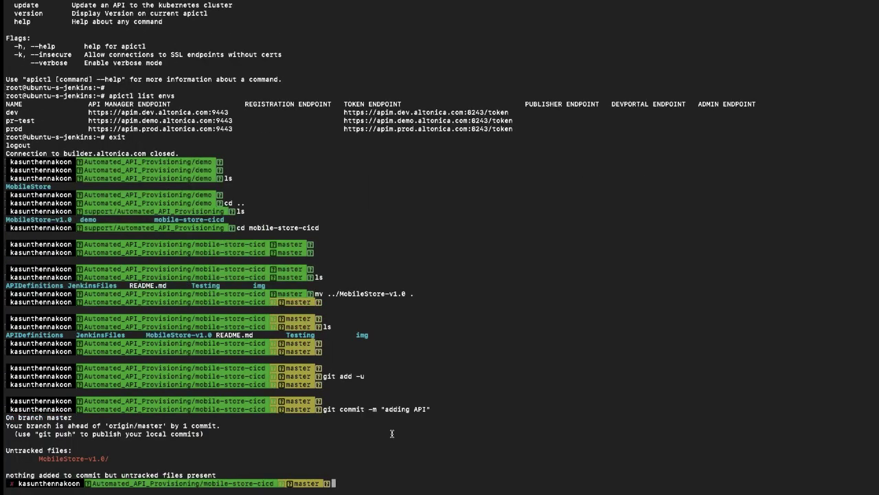
pyautogui.press('Return')
pyautogui.press('Return')
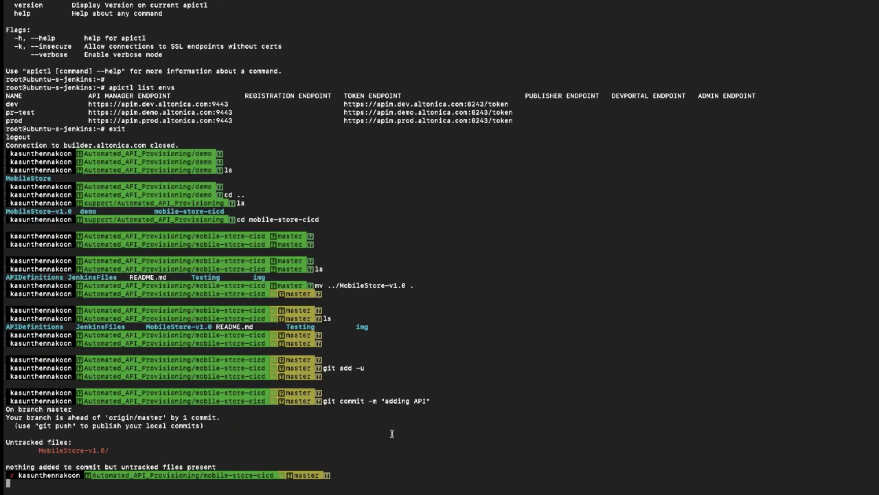
# Step: Stage the new MobileStore-v1.0 folder with git add ., commit it as 'adding API', and push to origin master
pyautogui.write('git add')
pyautogui.doubleClick(81, 434)
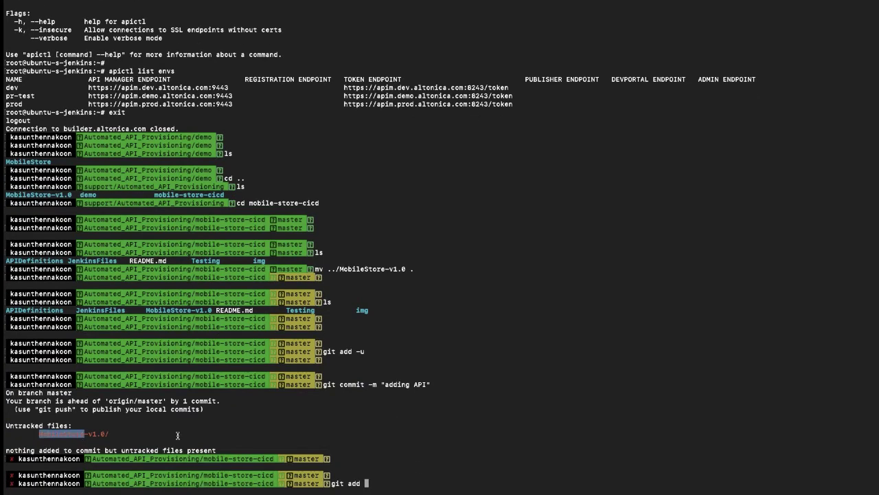
pyautogui.click(418, 467)
pyautogui.write('.')
pyautogui.press('Return')
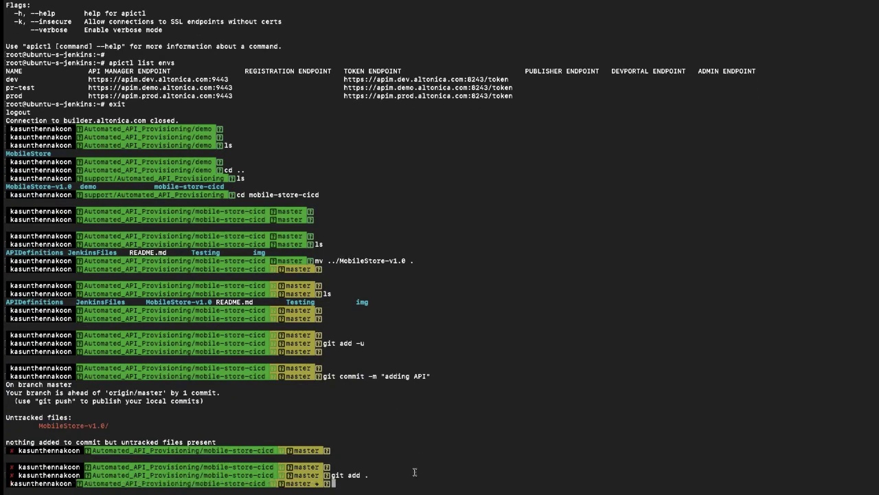
pyautogui.press('Up')
pyautogui.press('Up')
pyautogui.press('Return')
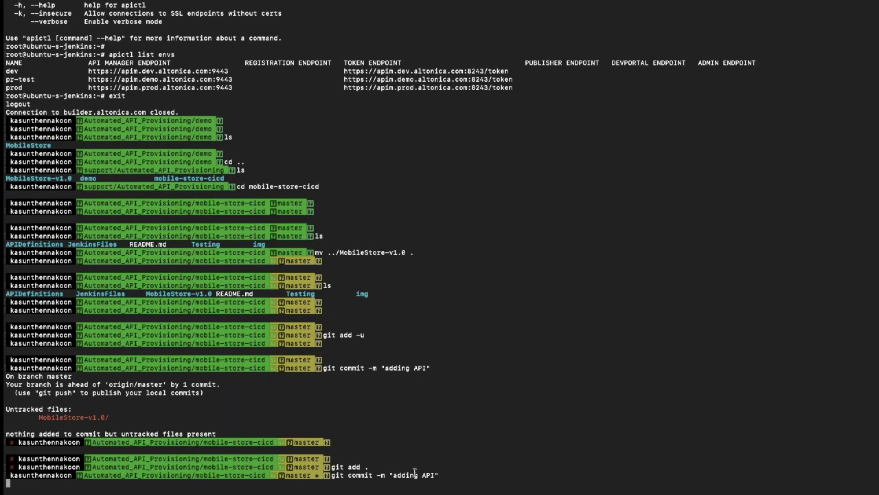
pyautogui.write('git p')
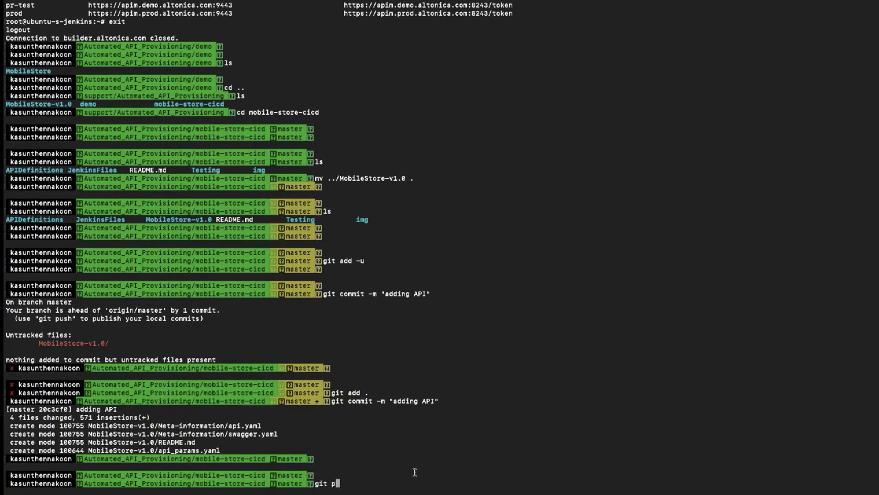
pyautogui.write('ush origin master')
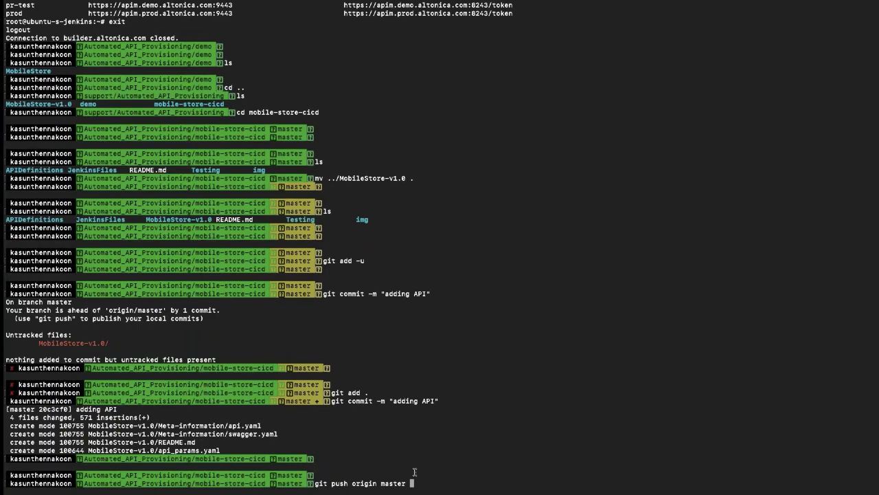
pyautogui.press('Return')
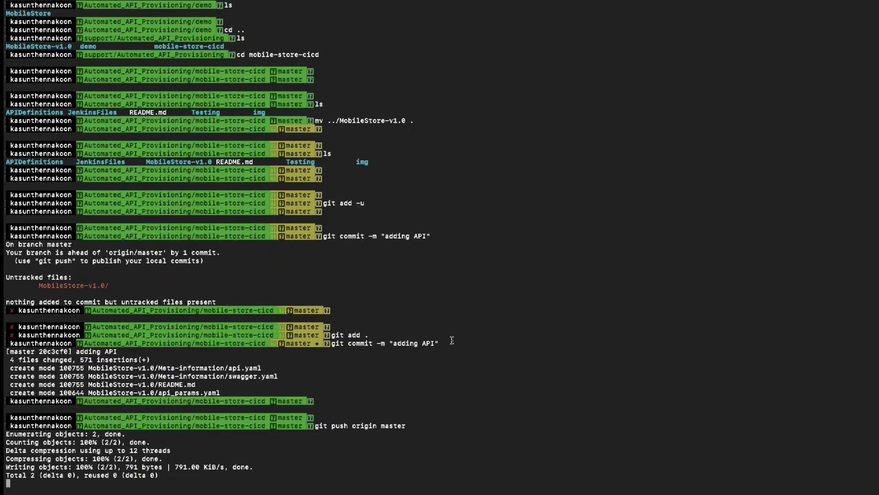
pyautogui.hotkey('ctrl', 'Right')
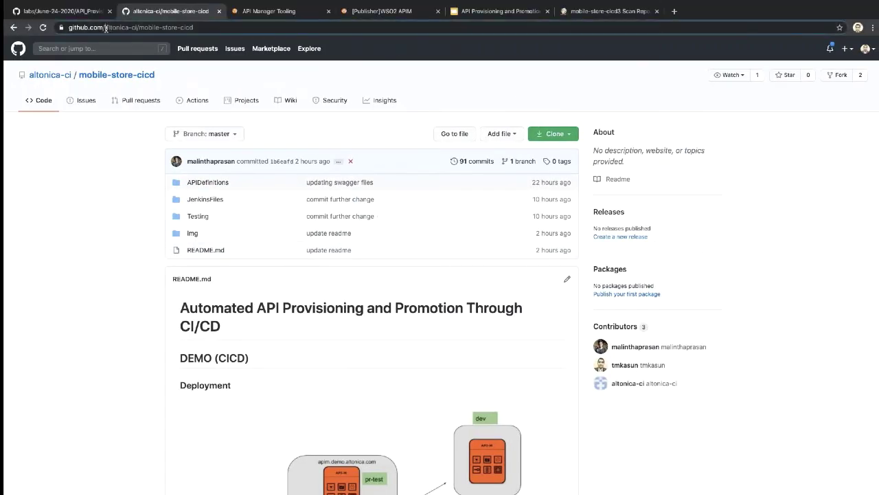
# Step: Correct the repository owner in the GitHub address to the fork's account and load the forked mobile-store-cicd page
pyautogui.moveTo(105, 27); pyautogui.dragTo(140, 28)
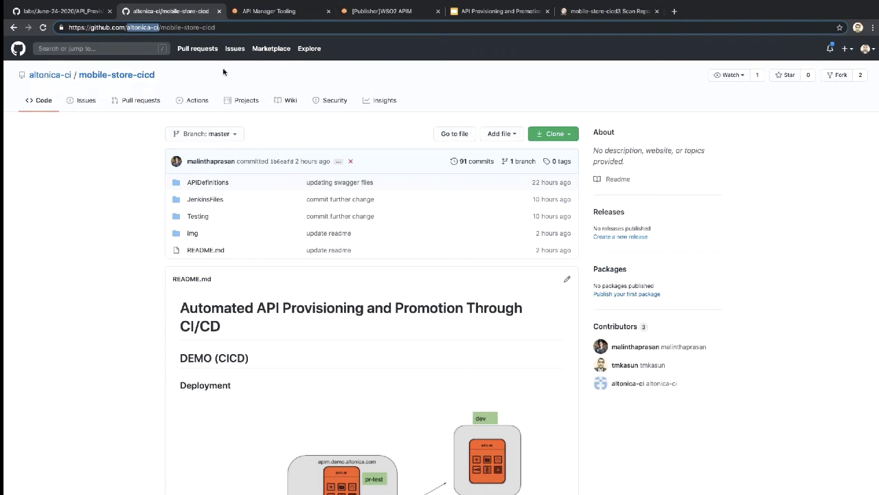
pyautogui.write('k')
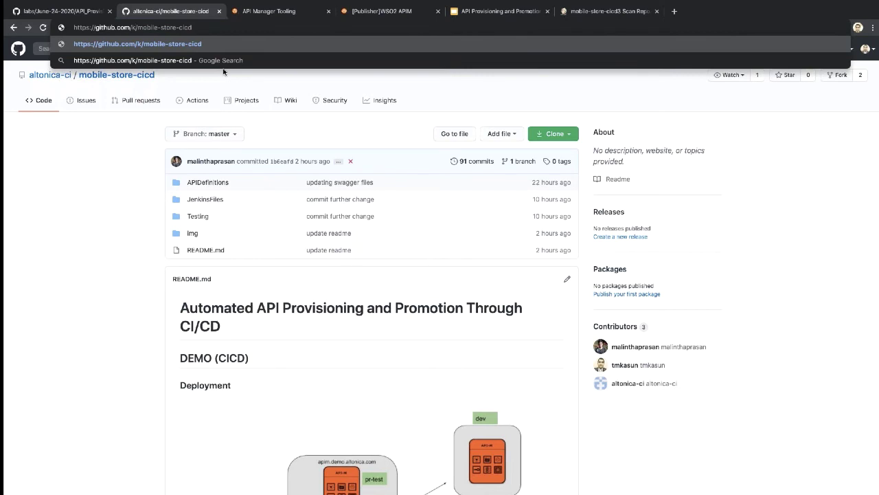
pyautogui.press('BackSpace')
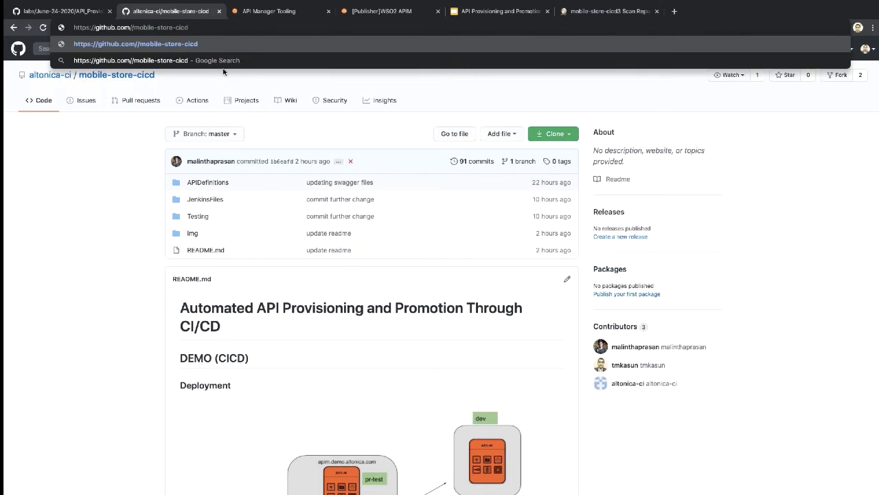
pyautogui.write('tm')
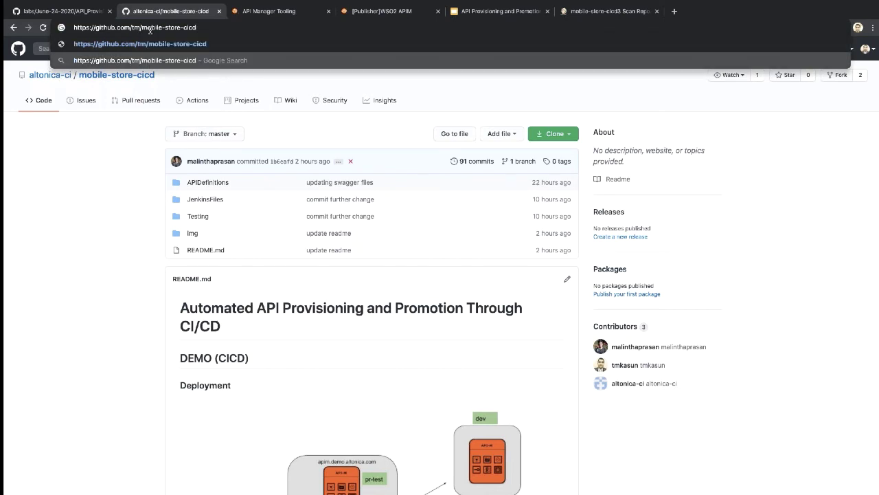
pyautogui.write('ksun')
pyautogui.press('Return')
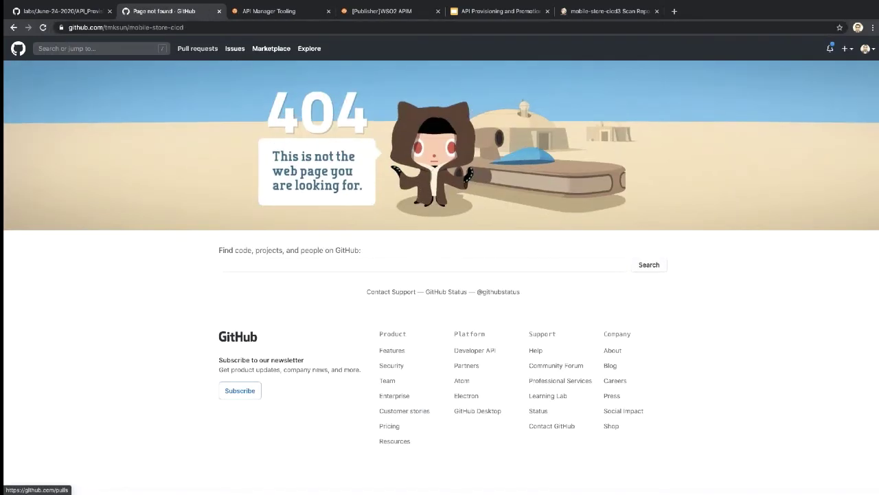
pyautogui.click(120, 29)
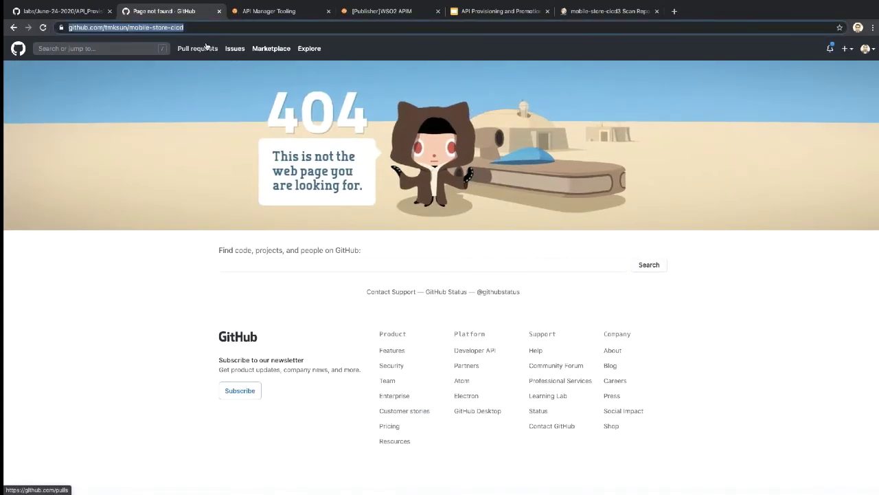
pyautogui.click(120, 28)
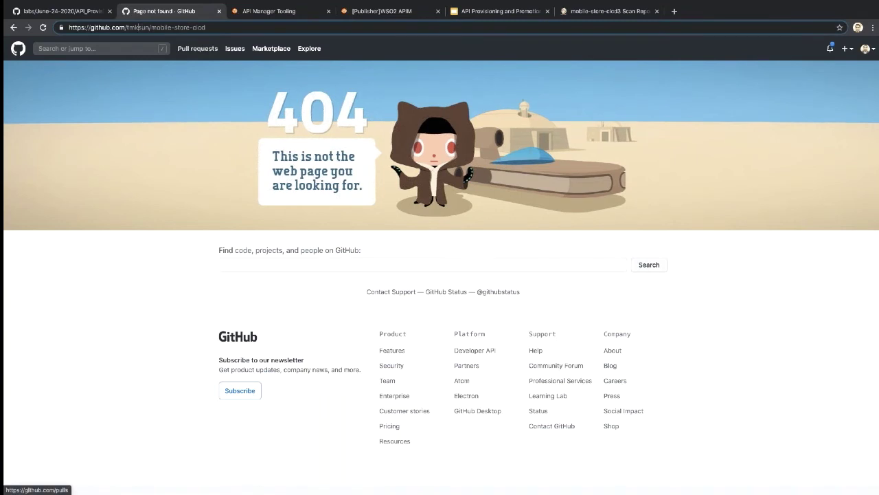
pyautogui.write('a')
pyautogui.press('Return')
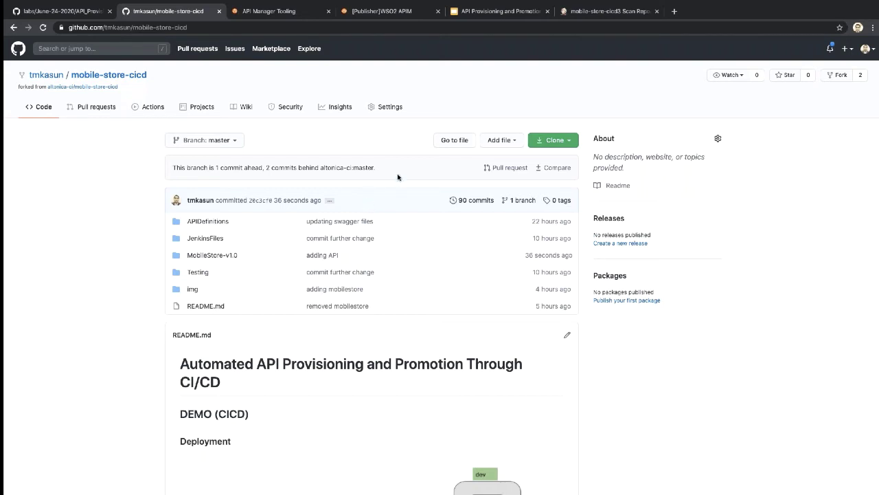
# Step: Create the 'adding API' pull request from the fork against the upstream master
pyautogui.click(499, 170)
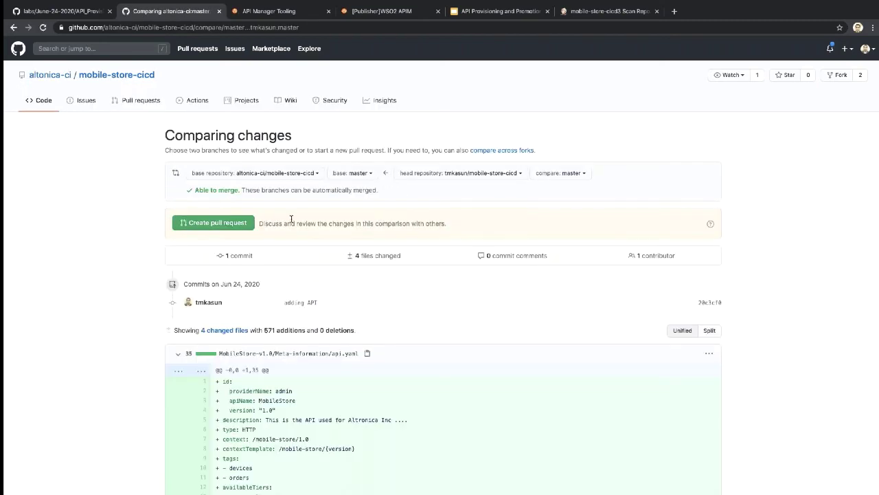
pyautogui.click(217, 228)
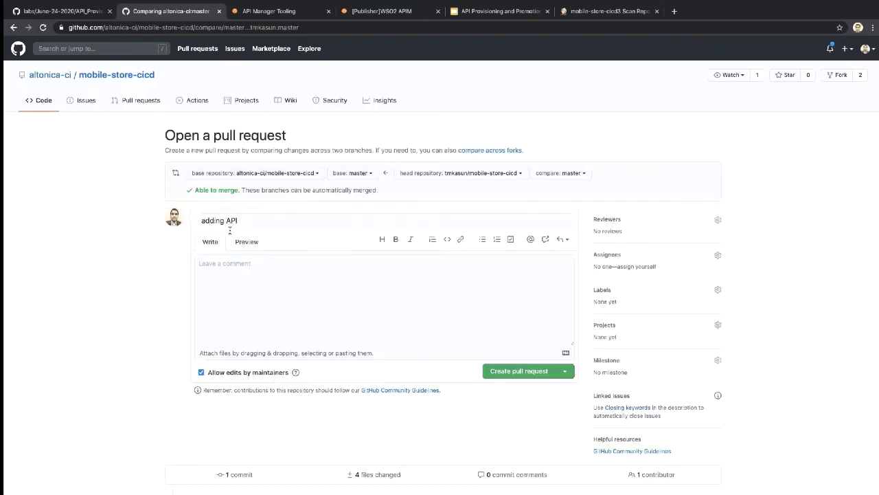
pyautogui.scroll(-1, 481, 316)
pyautogui.click(523, 313)
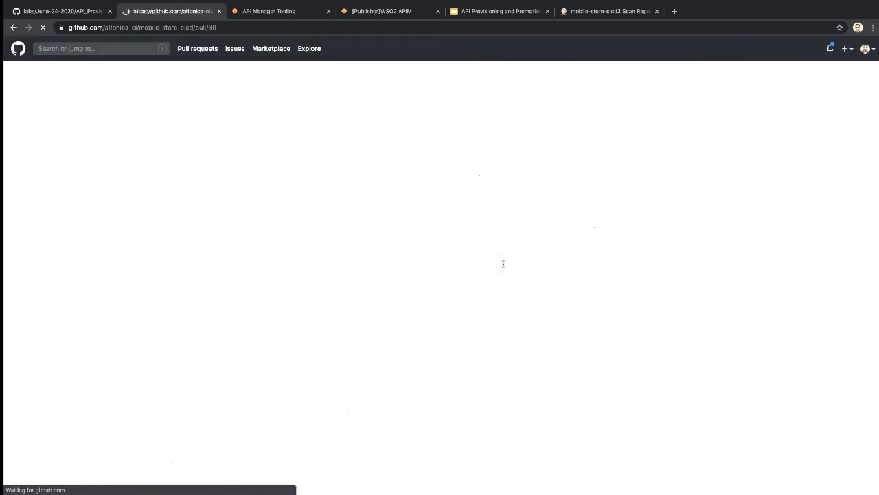
# Step: Merge pull request #30 and confirm the merge into master
pyautogui.scroll(-1, 455, 318)
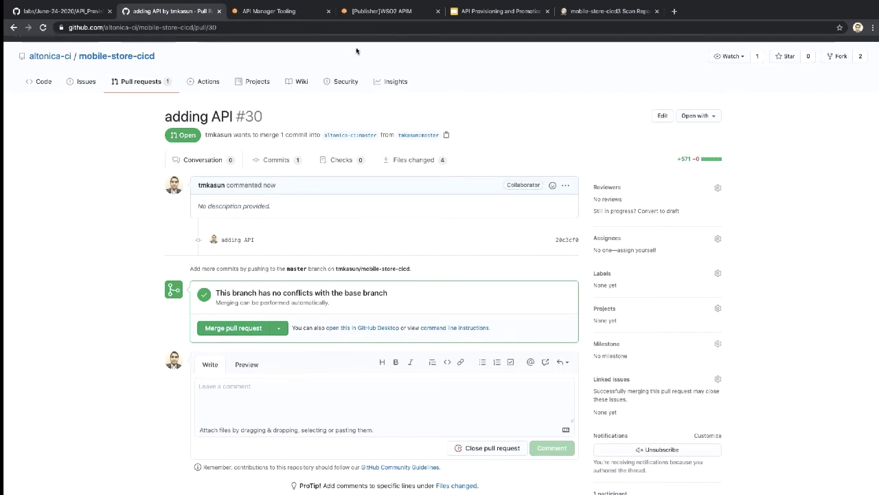
pyautogui.click(236, 328)
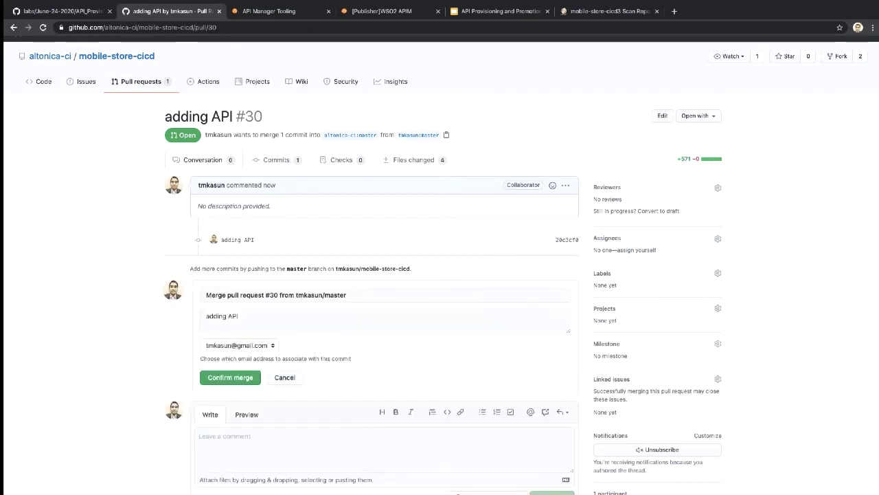
pyautogui.click(232, 377)
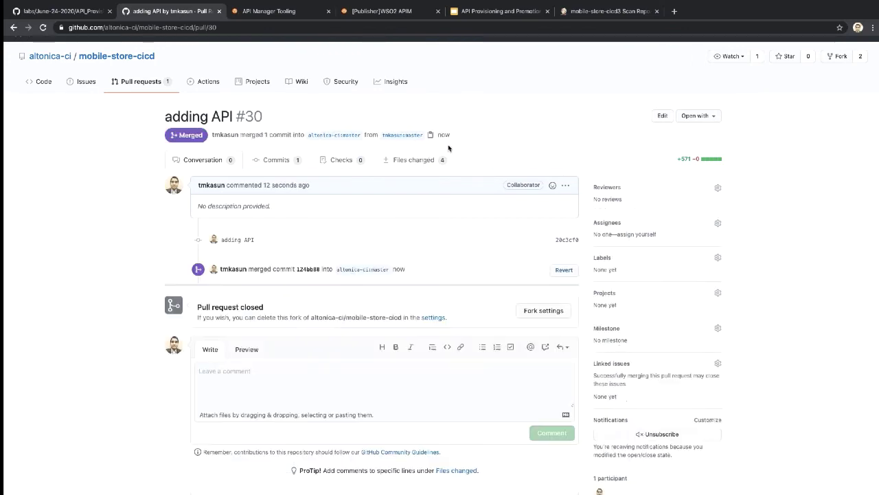
pyautogui.click(608, 12)
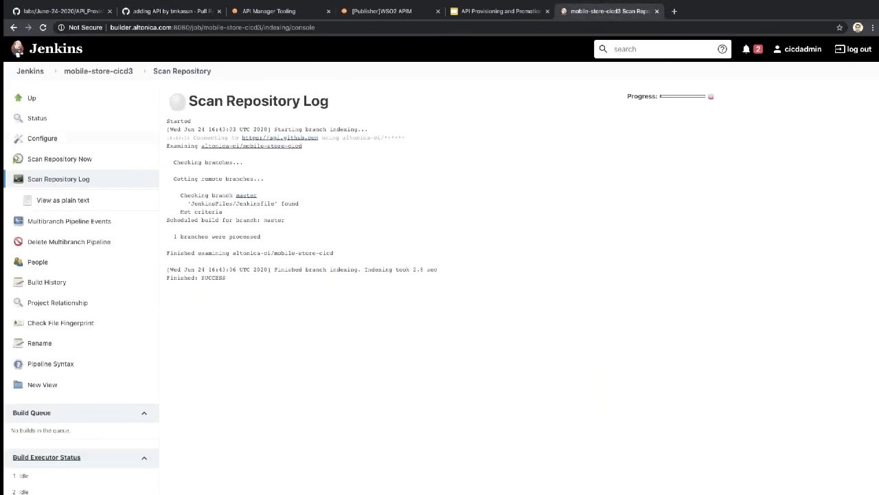
# Step: Open mobile-store-cicd3 build #2's console output and scroll through the dev and prod deploy and test log
pyautogui.click(103, 71)
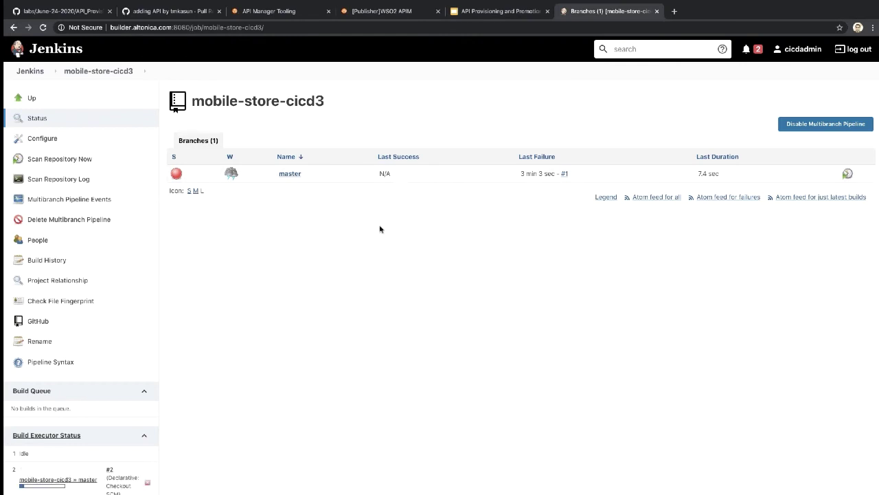
pyautogui.scroll(-2, 337, 252)
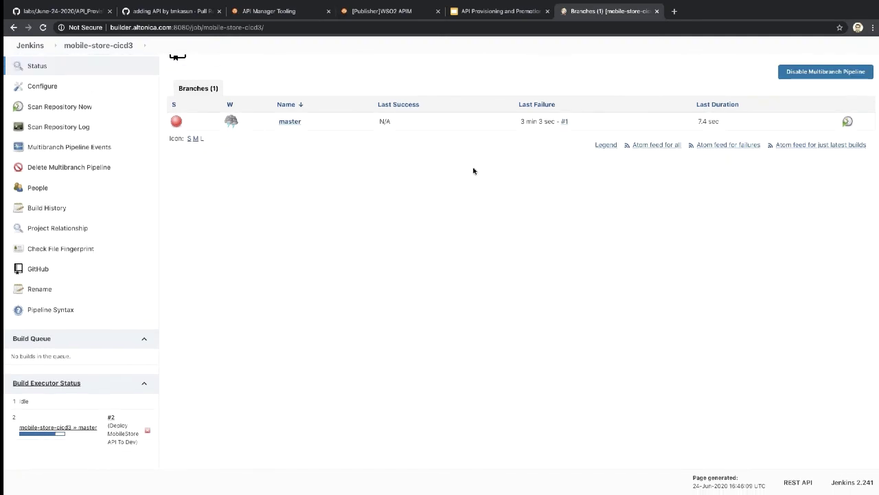
pyautogui.click(113, 417)
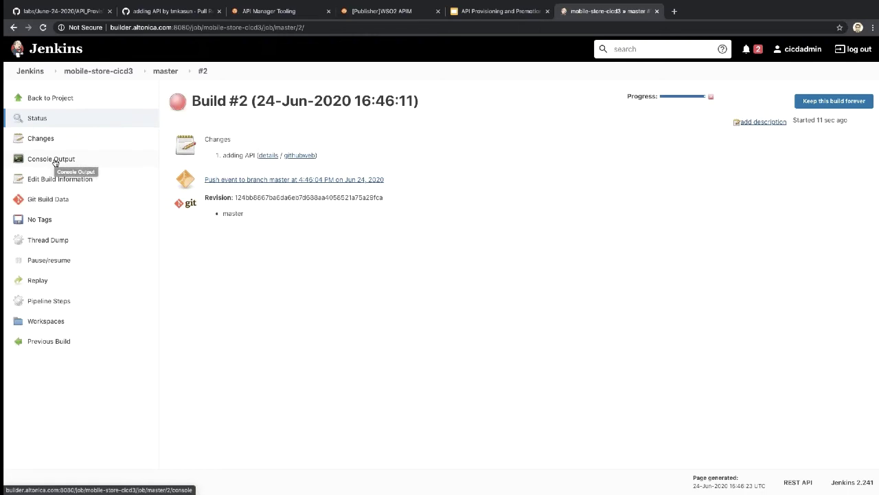
pyautogui.click(55, 159)
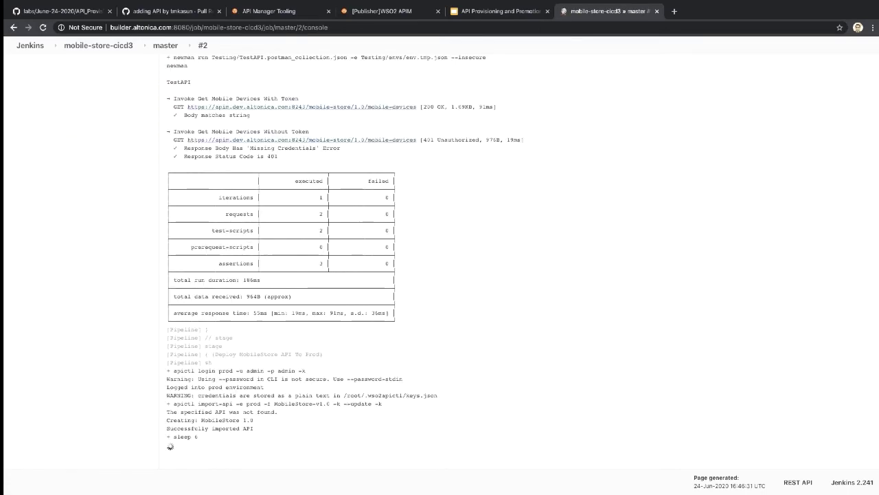
pyautogui.scroll(1, 448, 264)
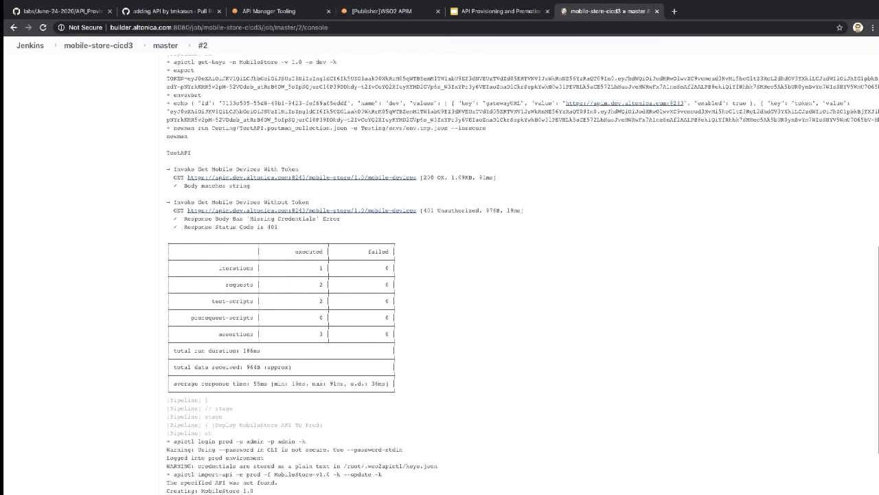
pyautogui.scroll(4, 446, 274)
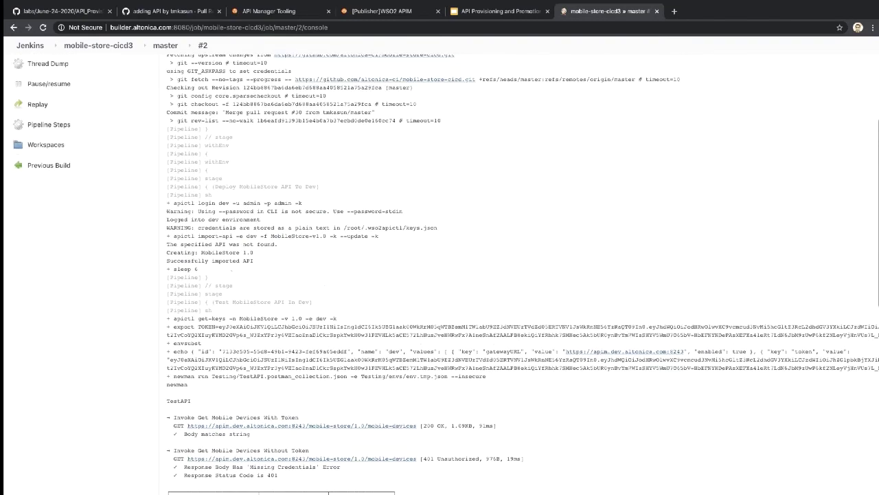
pyautogui.scroll(-8, 446, 275)
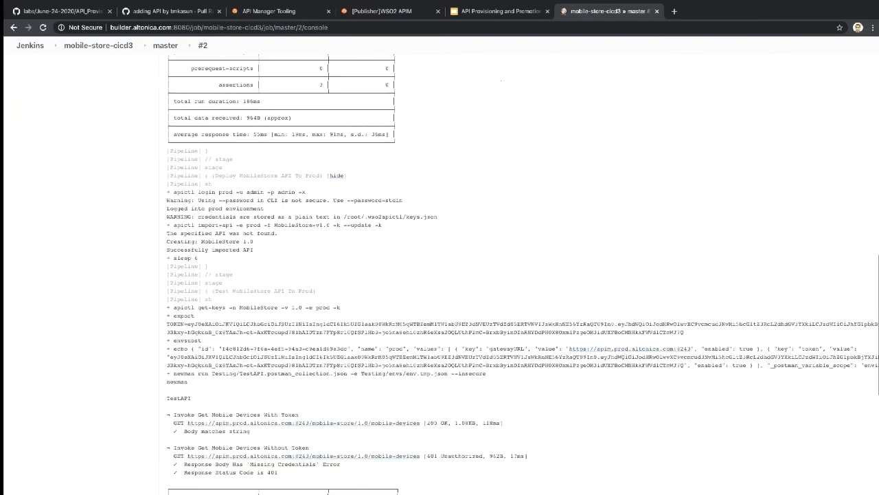
pyautogui.scroll(-5, 447, 275)
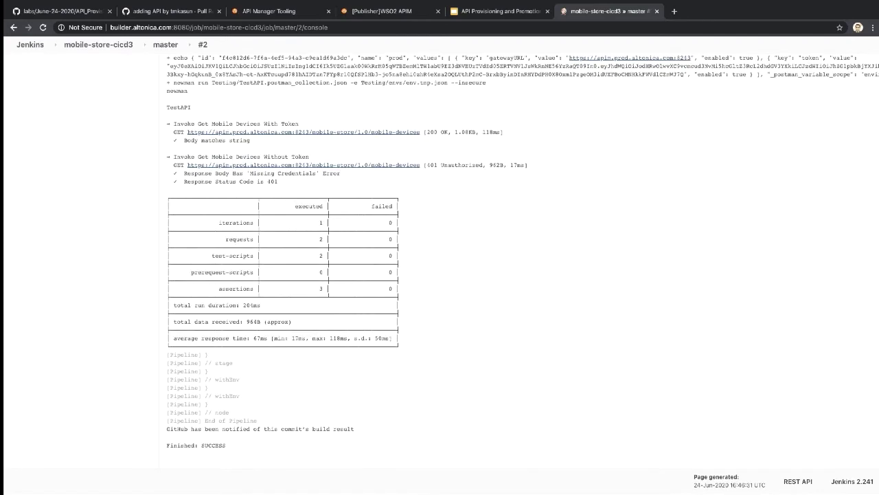
pyautogui.scroll(3, 447, 275)
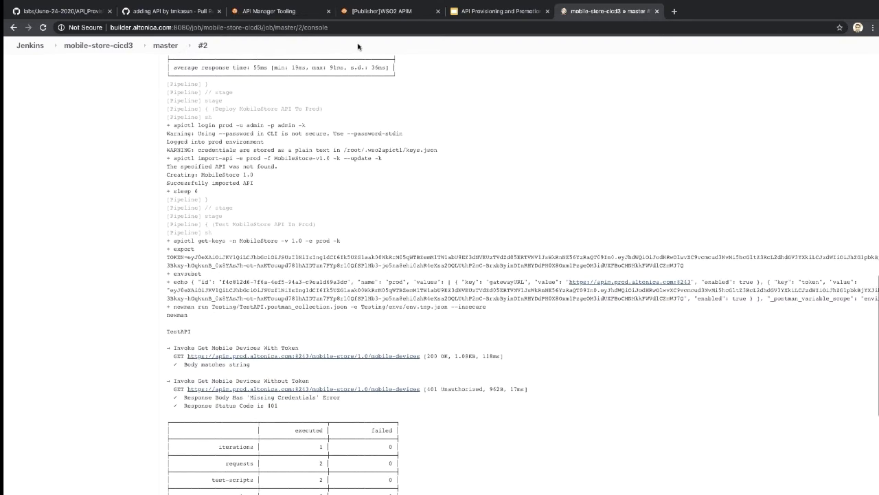
pyautogui.click(89, 11)
pyautogui.click(127, 12)
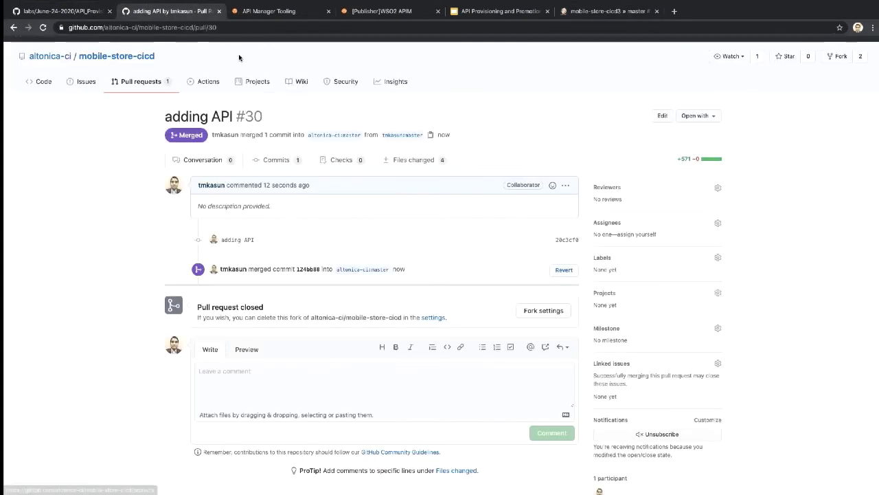
# Step: Open JenkinsFiles/Jenkinsfile and highlight the dev deployment and dev test stage commands
pyautogui.click(130, 59)
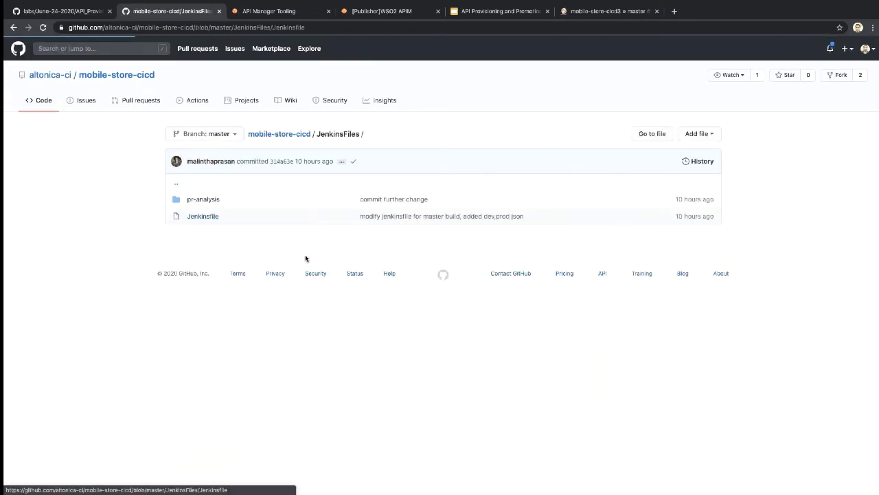
pyautogui.click(206, 217)
pyautogui.scroll(-3, 308, 261)
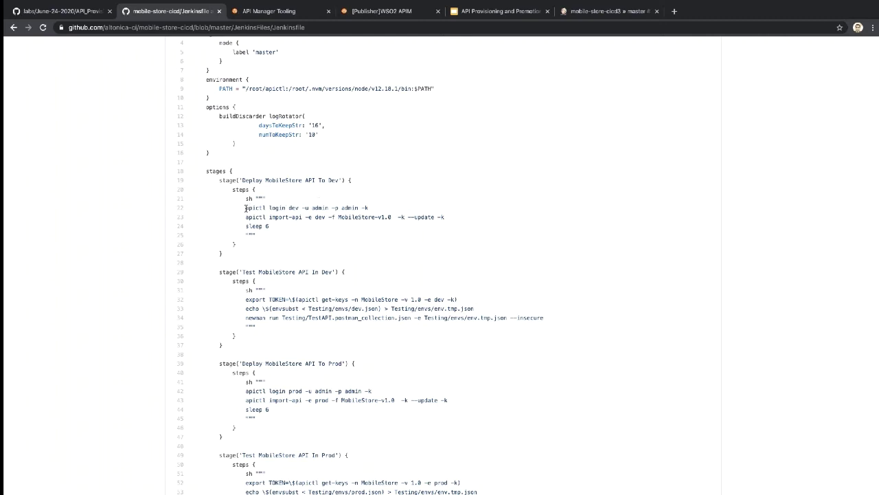
pyautogui.scroll(-1, 253, 235)
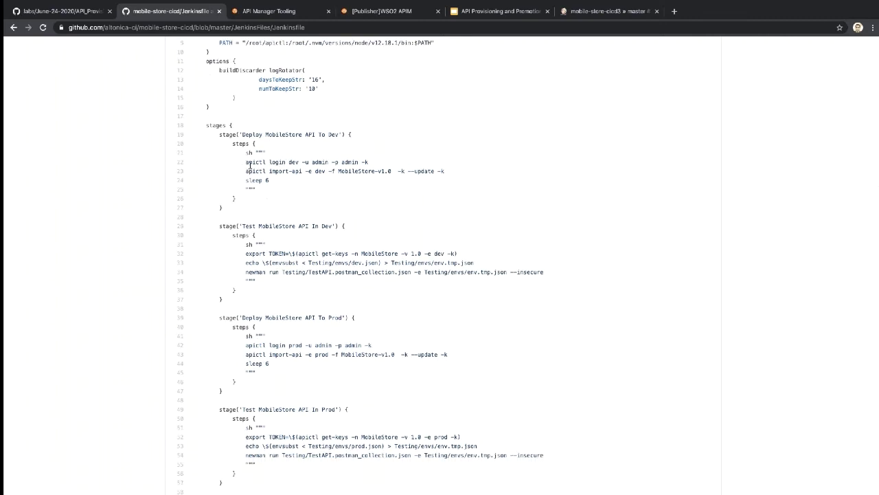
pyautogui.moveTo(245, 162); pyautogui.dragTo(282, 181)
pyautogui.click(300, 222)
pyautogui.scroll(-1, 275, 283)
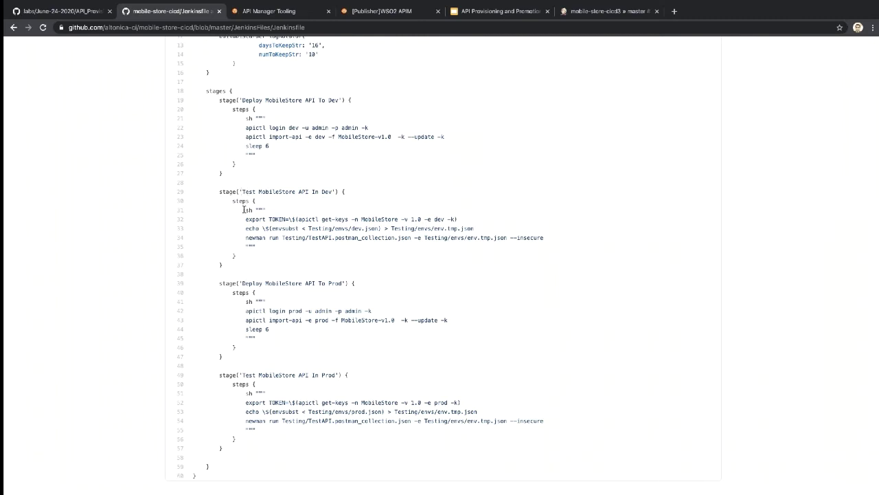
pyautogui.moveTo(246, 209); pyautogui.dragTo(272, 232)
pyautogui.moveTo(278, 249); pyautogui.dragTo(279, 249)
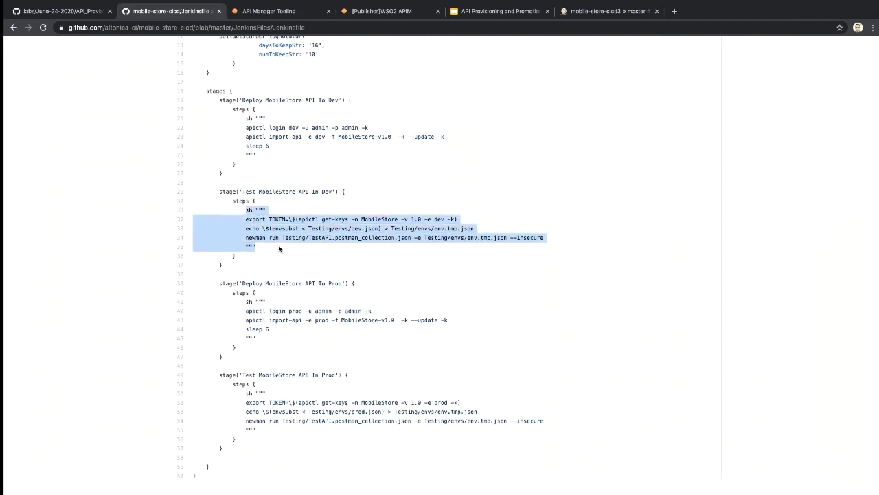
pyautogui.click(280, 255)
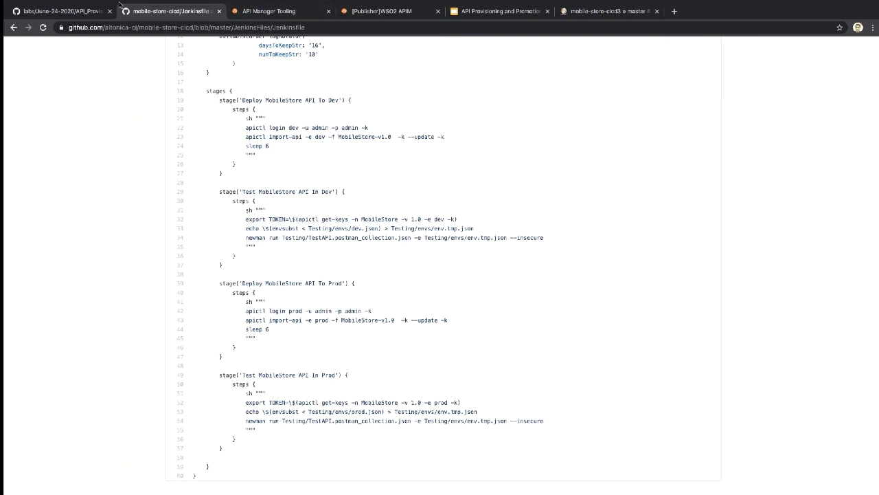
# Step: Duplicate the Jenkinsfile tab and open the repository's Testing folder in it
pyautogui.rightClick(161, 12)
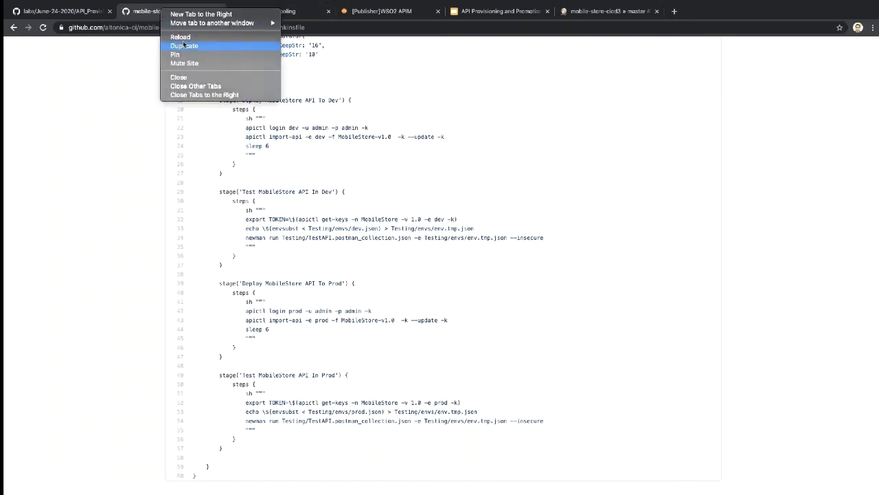
pyautogui.click(183, 46)
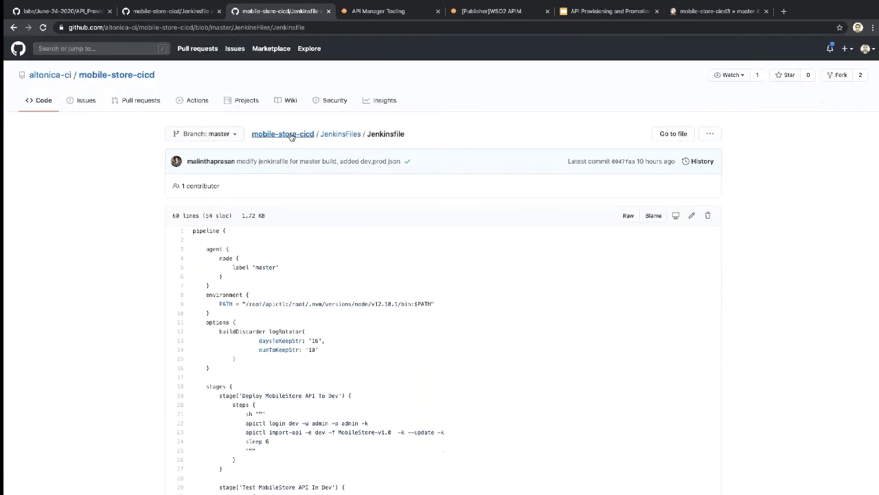
pyautogui.click(292, 137)
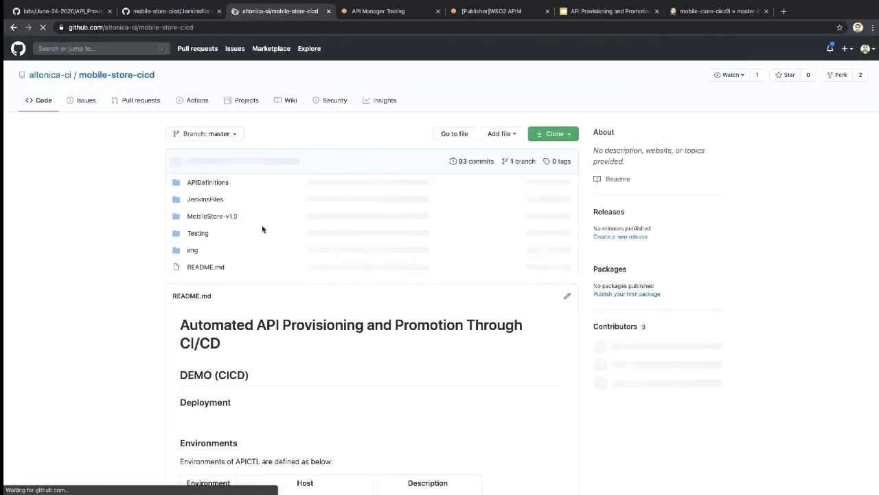
pyautogui.click(198, 233)
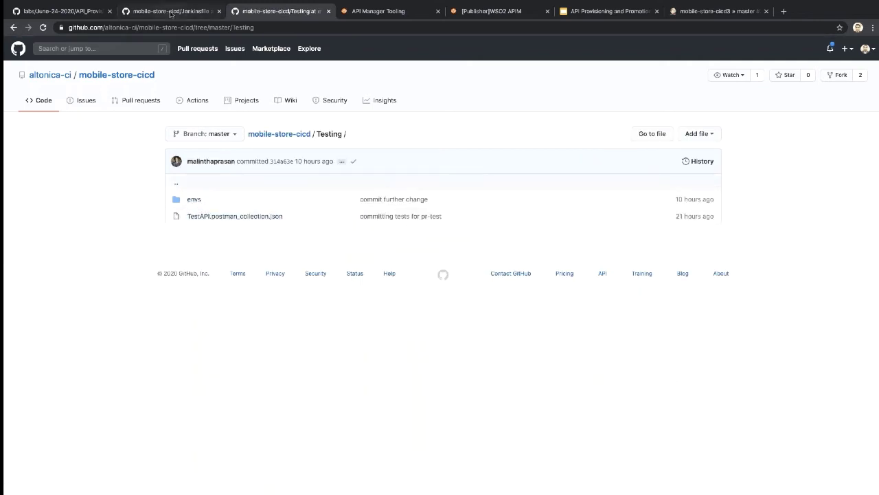
# Step: Highlight the Jenkinsfile's prod login and import commands and the 'Test MobileStore API In Prod' stage
pyautogui.click(172, 11)
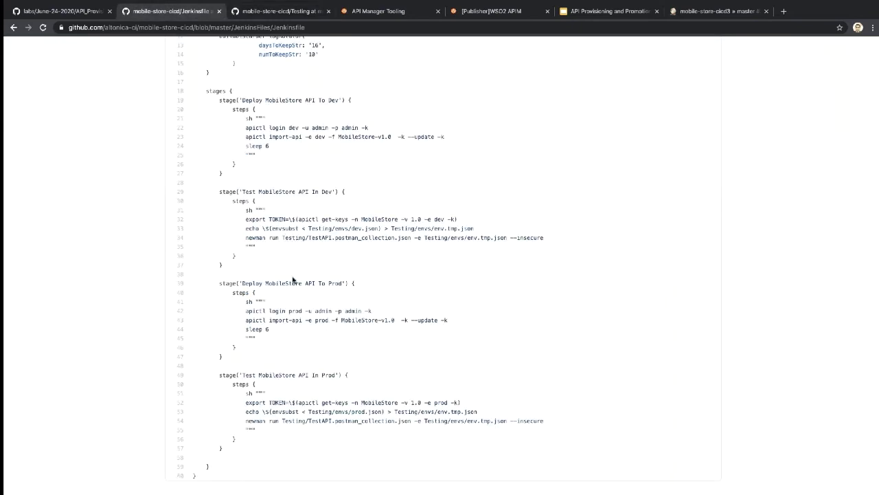
pyautogui.scroll(-1, 293, 280)
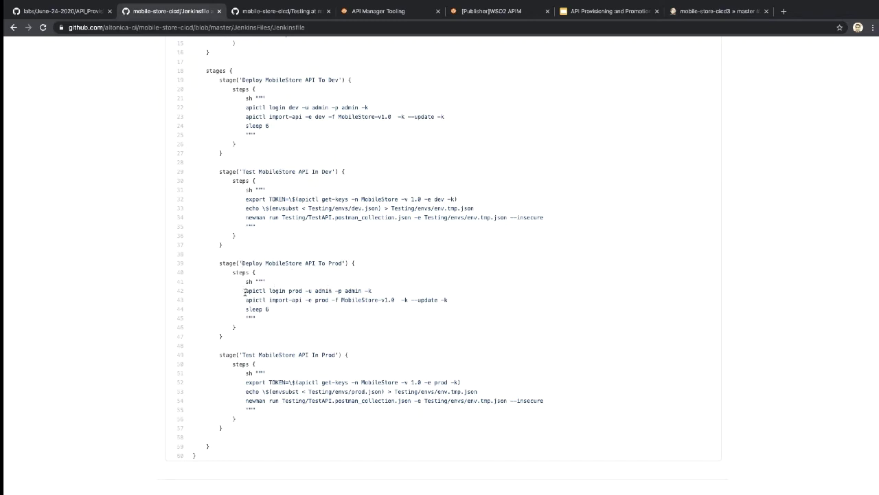
pyautogui.moveTo(245, 292); pyautogui.dragTo(268, 310)
pyautogui.scroll(-1, 270, 310)
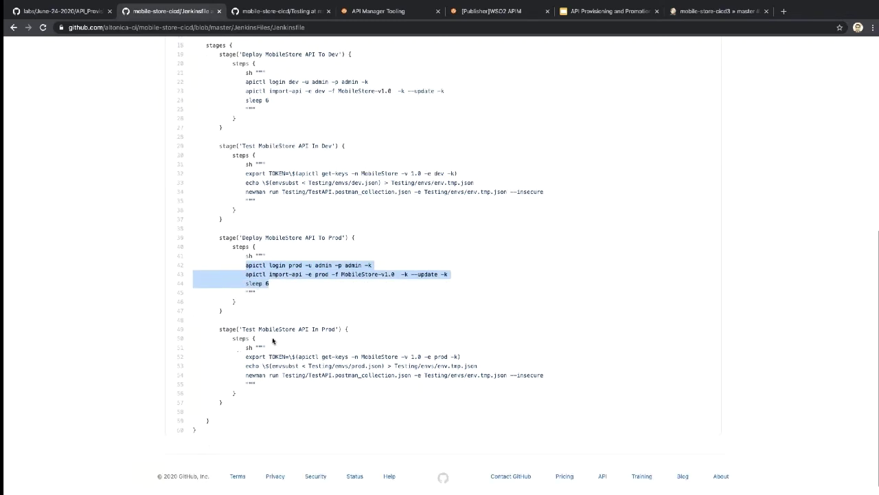
pyautogui.click(255, 267)
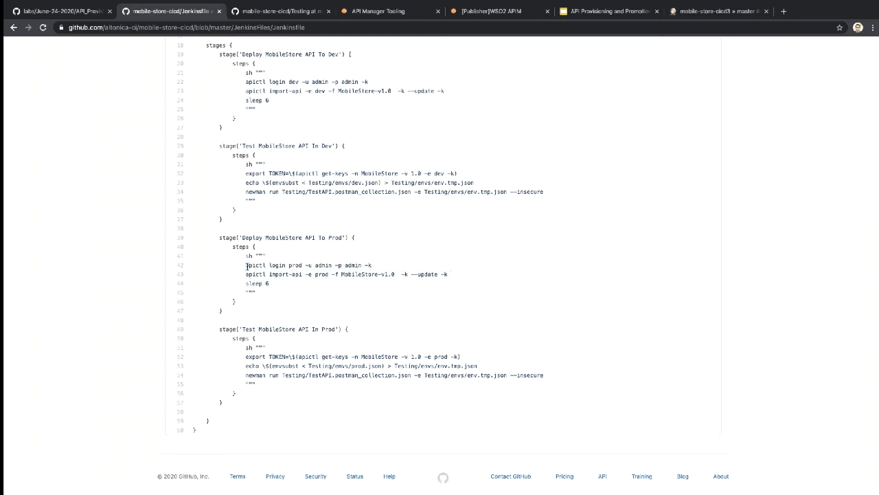
pyautogui.scroll(-1, 250, 317)
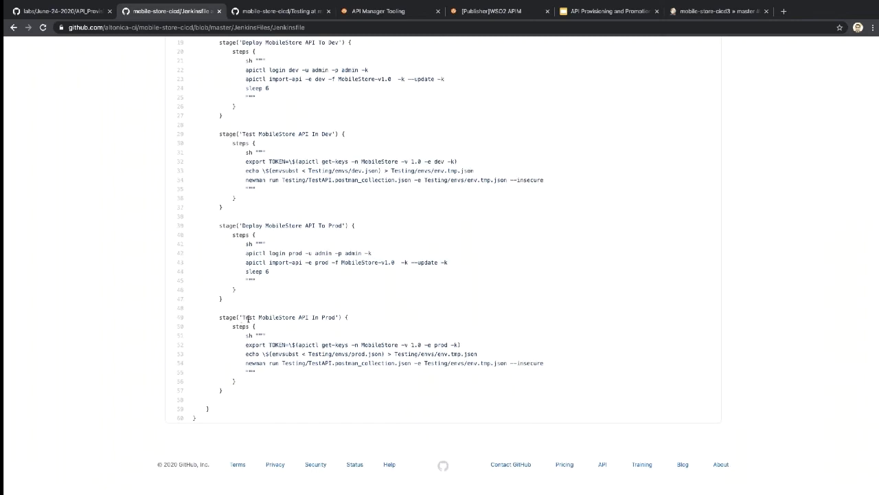
pyautogui.moveTo(242, 318); pyautogui.dragTo(339, 318)
pyautogui.click(295, 357)
pyautogui.scroll(10, 273, 383)
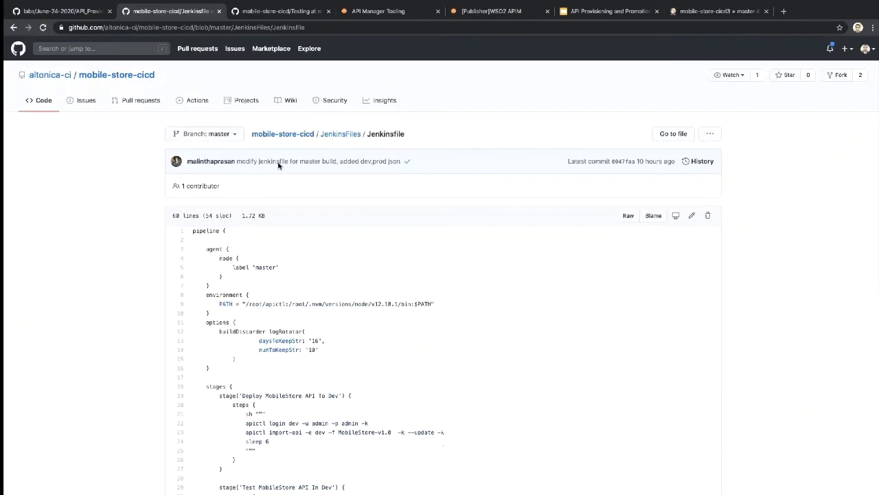
# Step: Duplicate the Publisher tab, point it at the dev environment, bypass the certificate warning and sign in
pyautogui.click(379, 11)
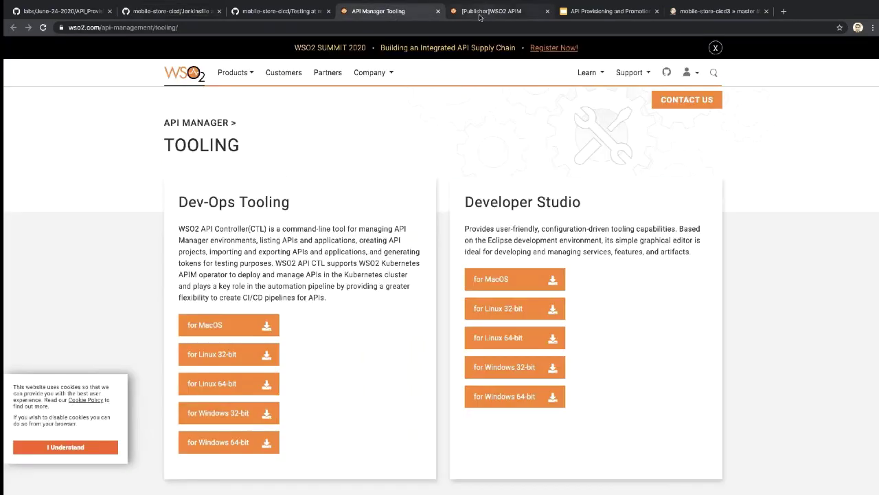
pyautogui.click(479, 11)
pyautogui.rightClick(479, 11)
pyautogui.click(491, 47)
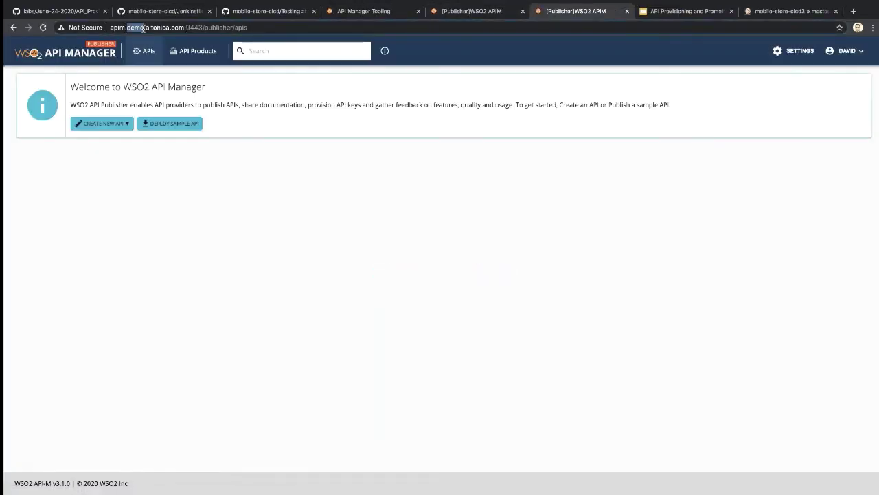
pyautogui.write('dev')
pyautogui.press('Return')
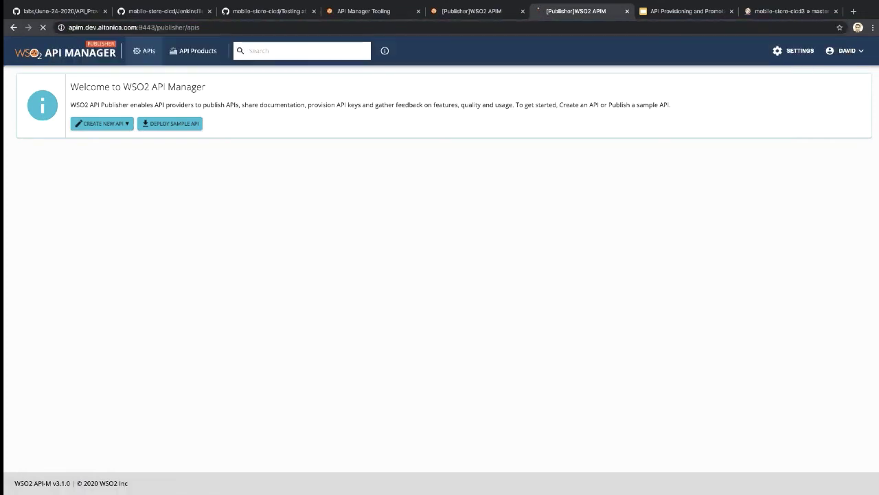
pyautogui.click(329, 242)
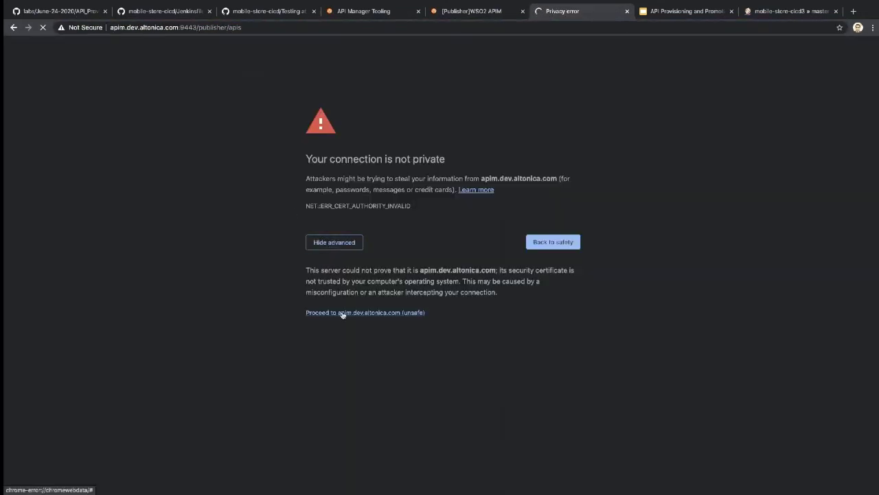
pyautogui.click(344, 312)
pyautogui.click(440, 199)
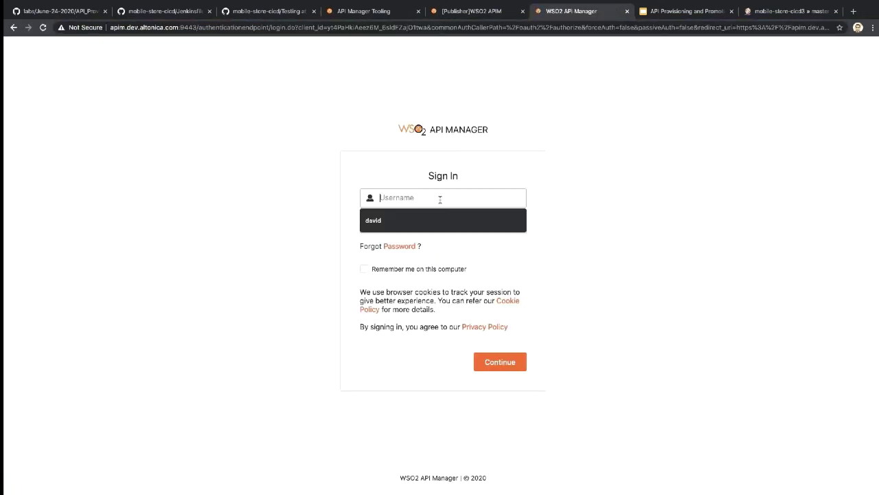
pyautogui.click(440, 220)
pyautogui.press('Tab')
pyautogui.write('••')
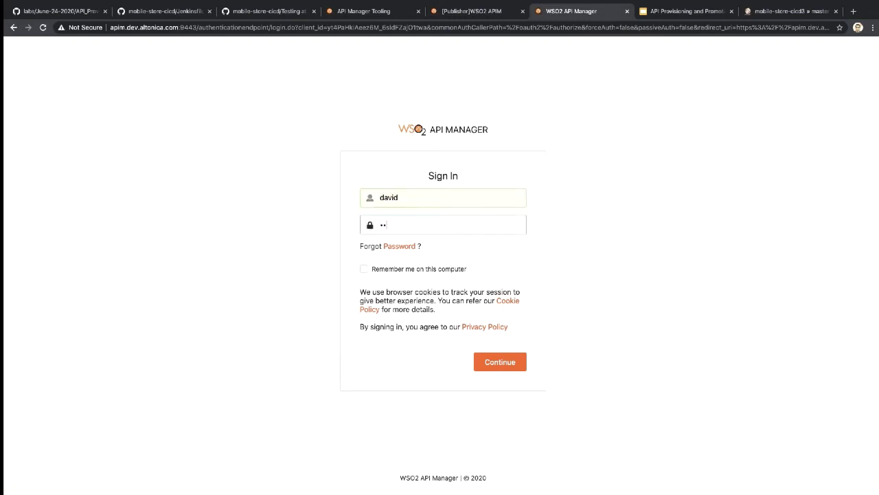
pyautogui.press('Return')
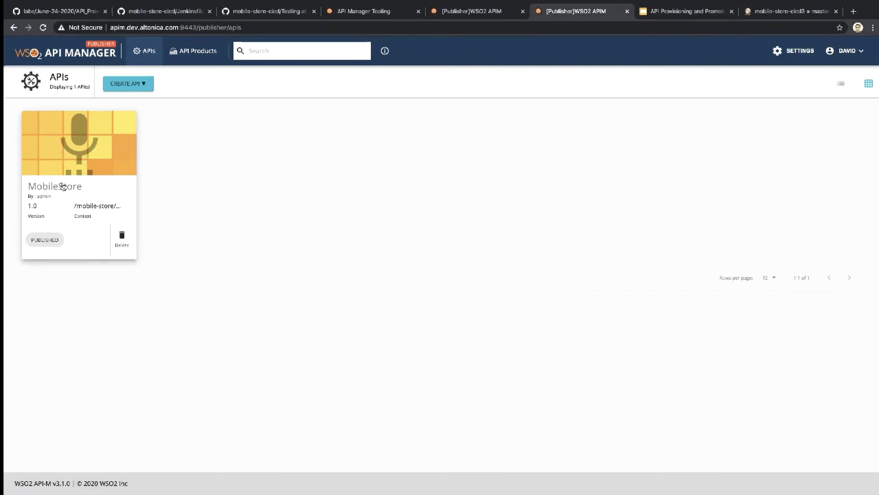
# Step: Pin and then unpin the dev Publisher tab
pyautogui.click(241, 27)
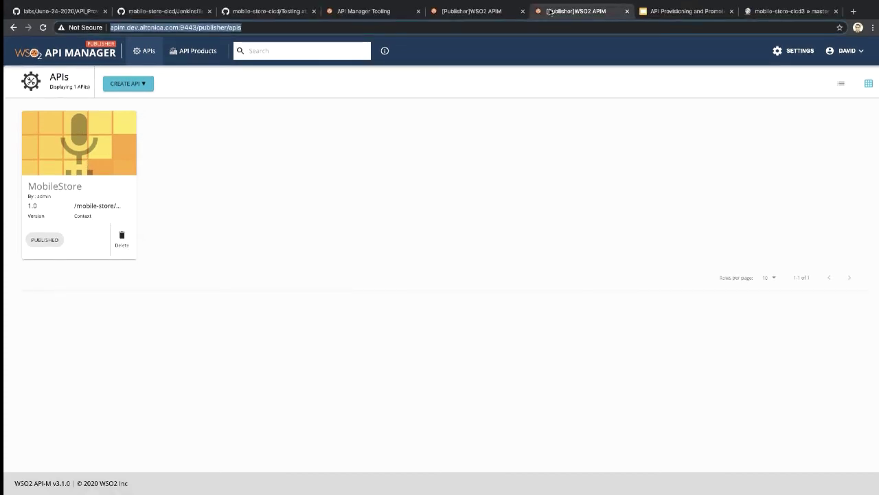
pyautogui.rightClick(550, 9)
pyautogui.click(563, 54)
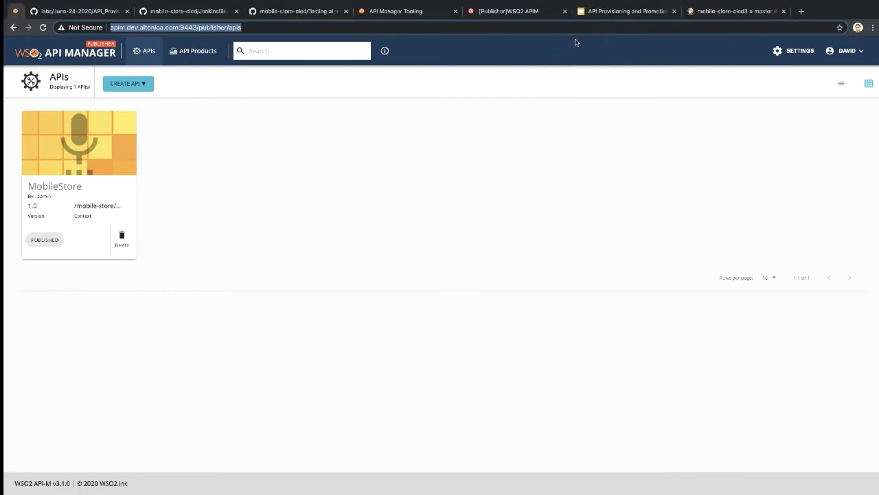
pyautogui.rightClick(13, 15)
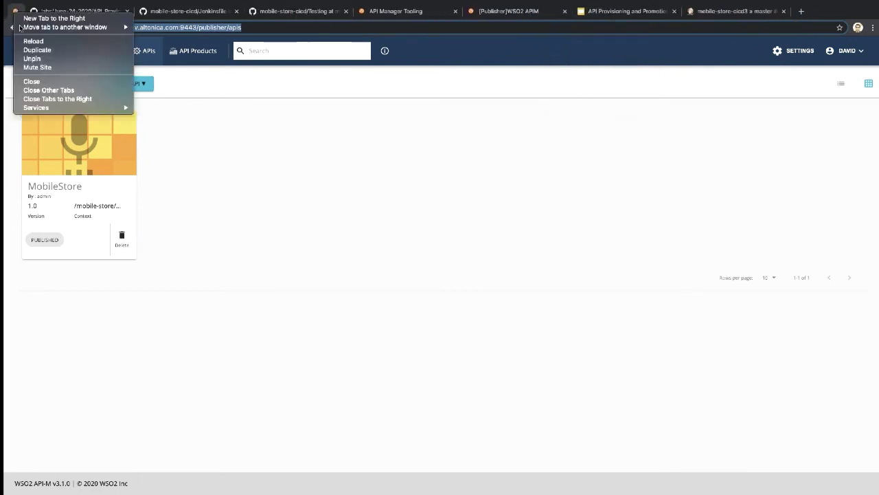
pyautogui.click(33, 59)
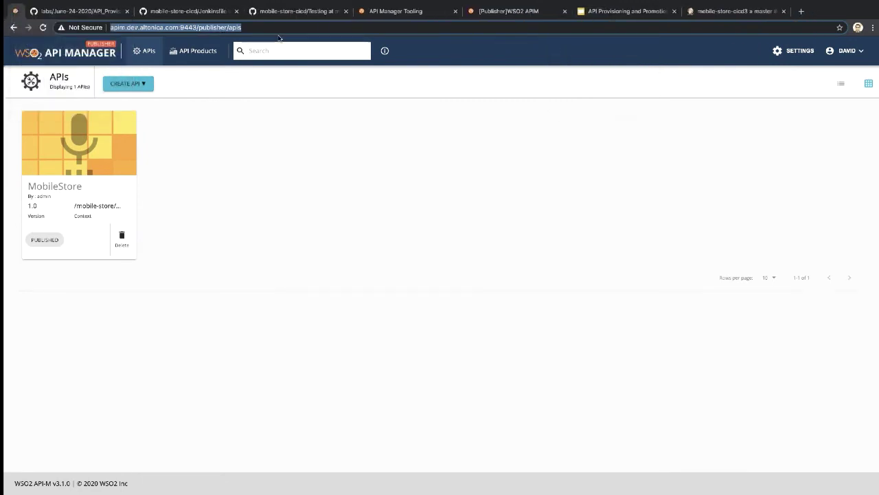
pyautogui.rightClick(79, 15)
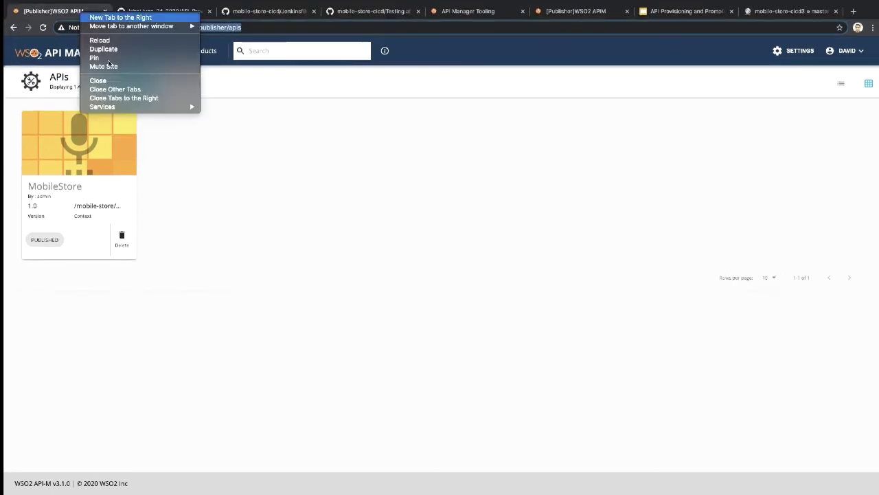
# Step: Duplicate the dev Publisher tab, switch its address to prod, pass the certificate warning and attempt sign-in
pyautogui.click(112, 50)
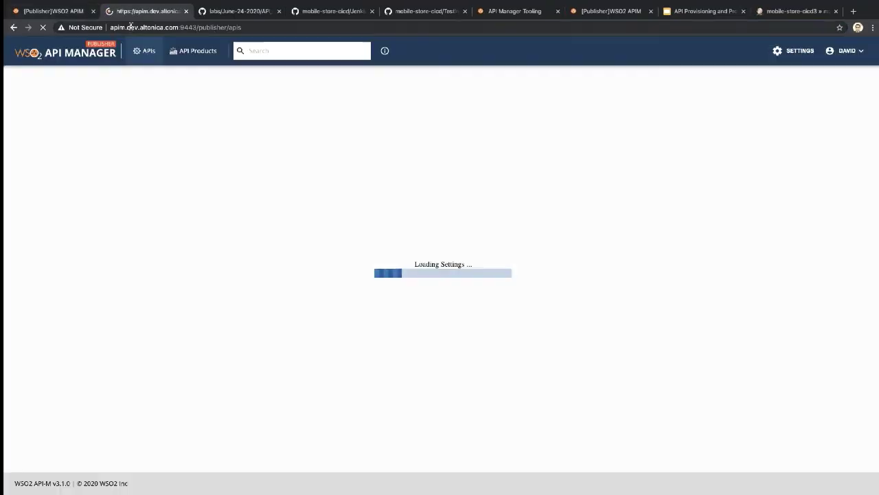
pyautogui.doubleClick(154, 28)
pyautogui.write('prod')
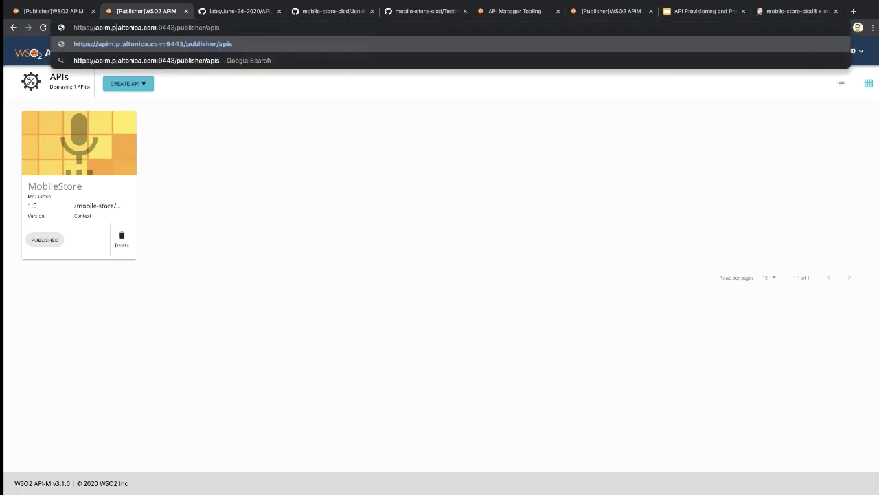
pyautogui.press('Escape')
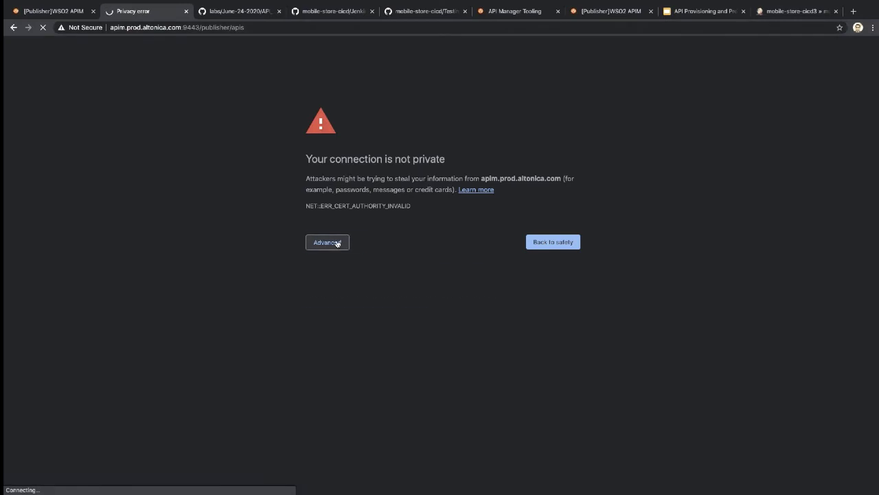
pyautogui.click(336, 242)
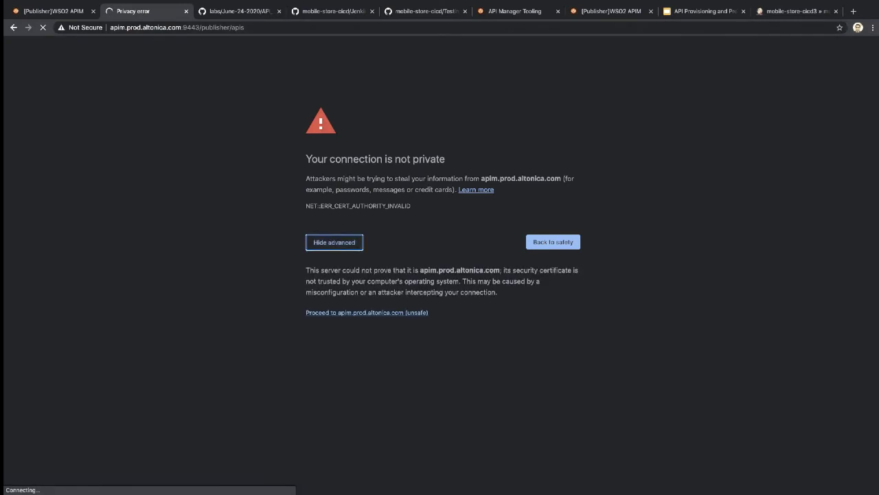
pyautogui.click(365, 313)
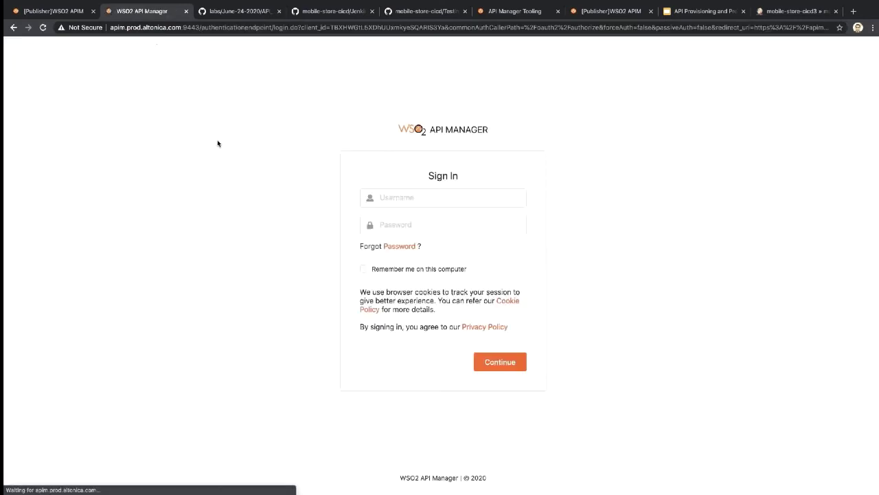
pyautogui.click(422, 204)
pyautogui.click(419, 217)
pyautogui.press('Tab')
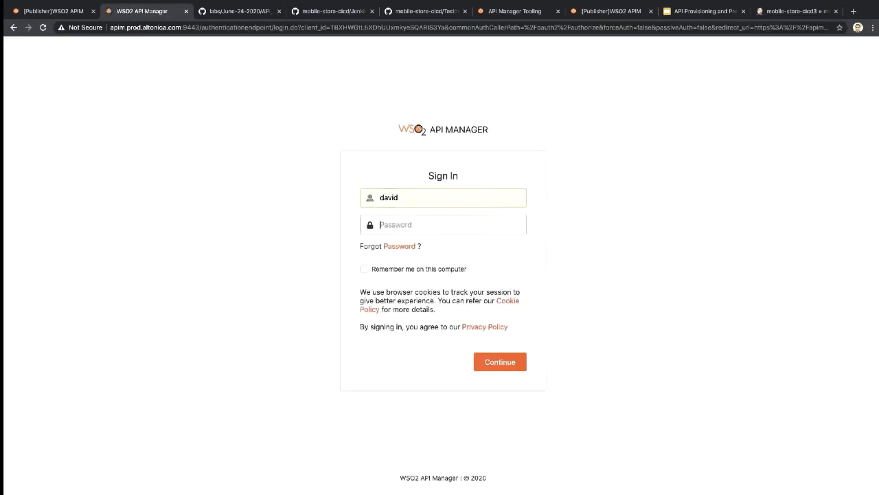
pyautogui.write('d')
pyautogui.press('Return')
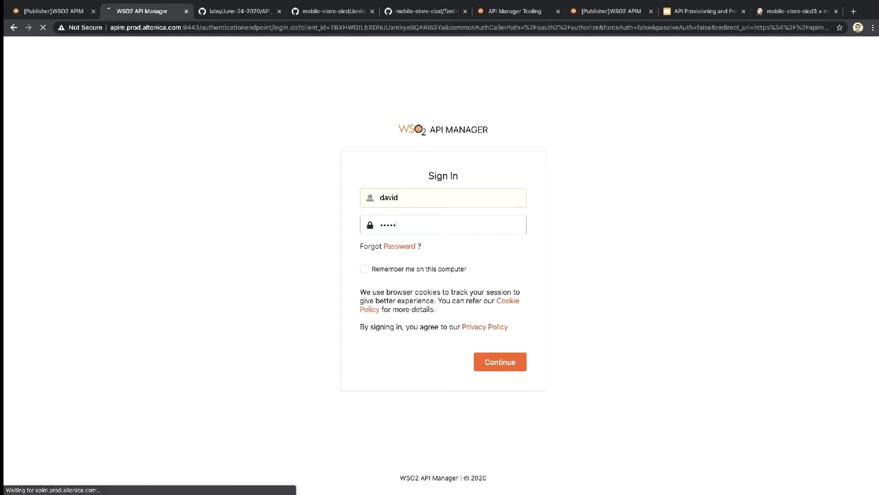
# Step: Sign in to the prod Publisher with the correct credentials and view the MobileStore 1.0 overview and resources
pyautogui.click(425, 220)
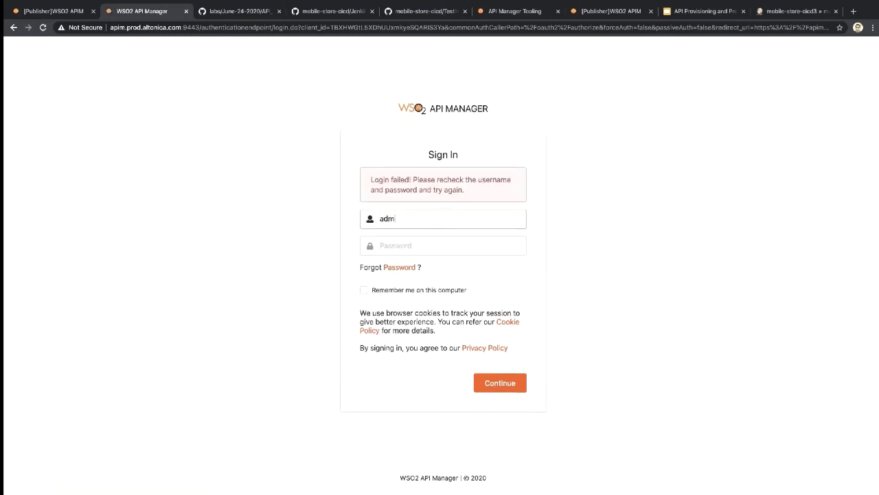
pyautogui.write('in')
pyautogui.press('Tab')
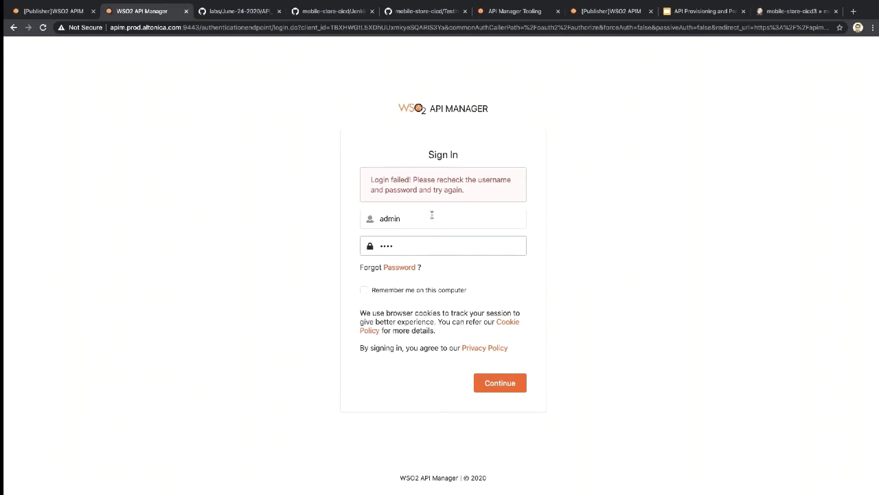
pyautogui.doubleClick(429, 215)
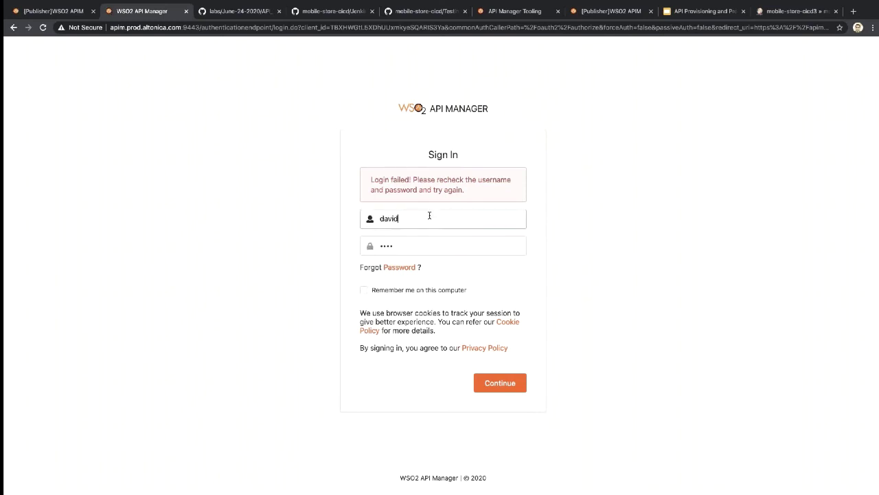
pyautogui.doubleClick(411, 243)
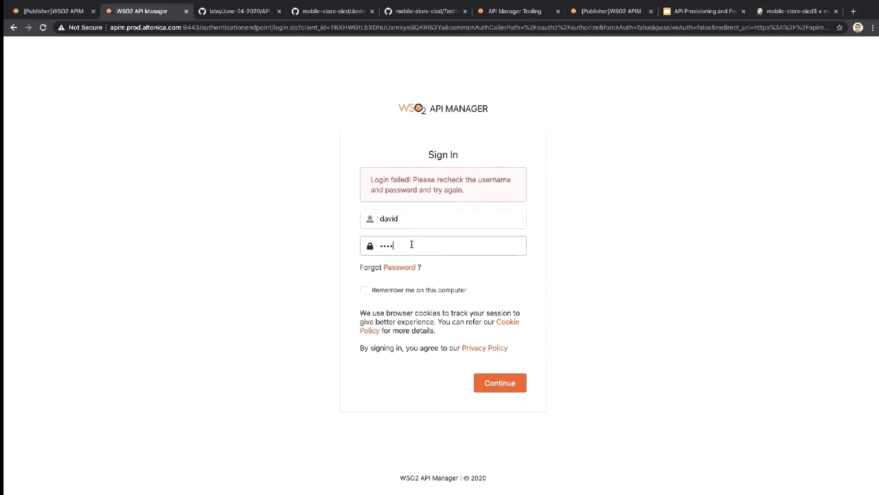
pyautogui.click(503, 390)
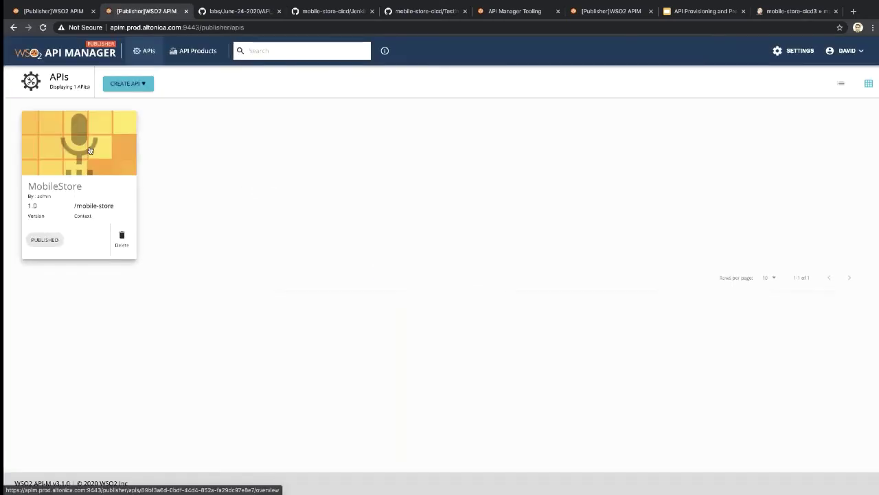
pyautogui.click(90, 151)
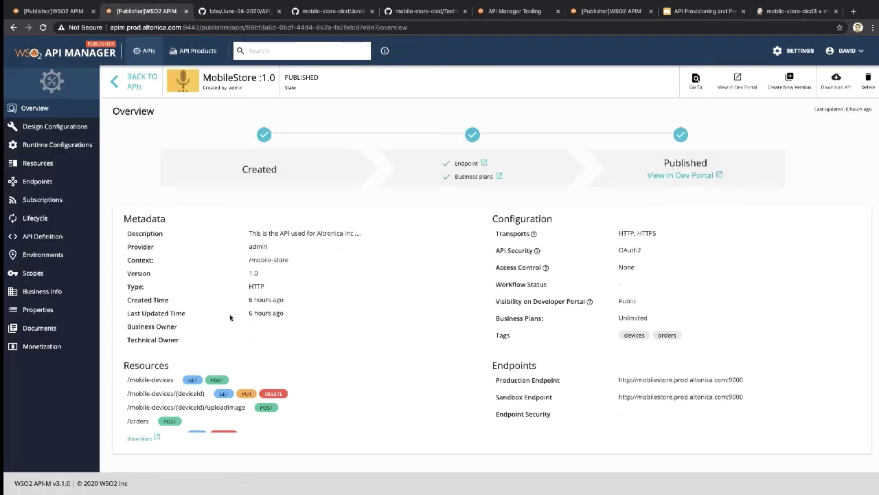
pyautogui.scroll(-1, 231, 392)
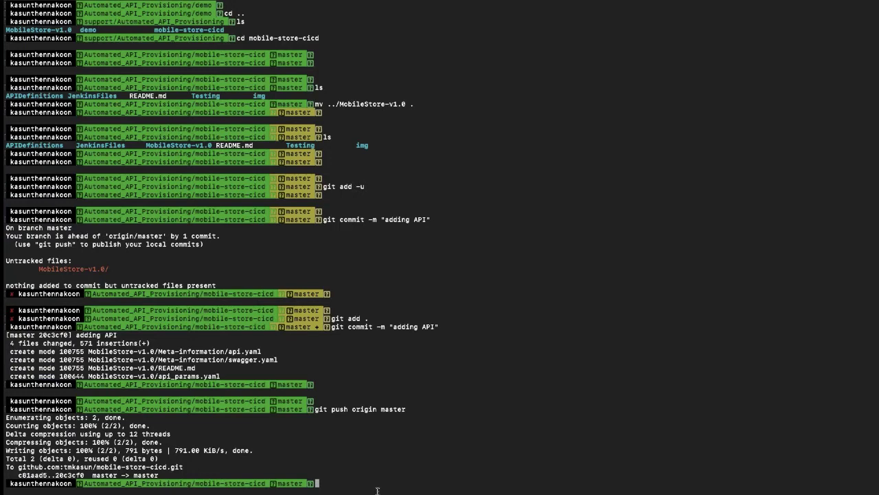
# Step: List the mobile-store-cicd folder with ls, then open it in VS Code with `code .`
pyautogui.press('Return')
pyautogui.write('ls')
pyautogui.press('Return')
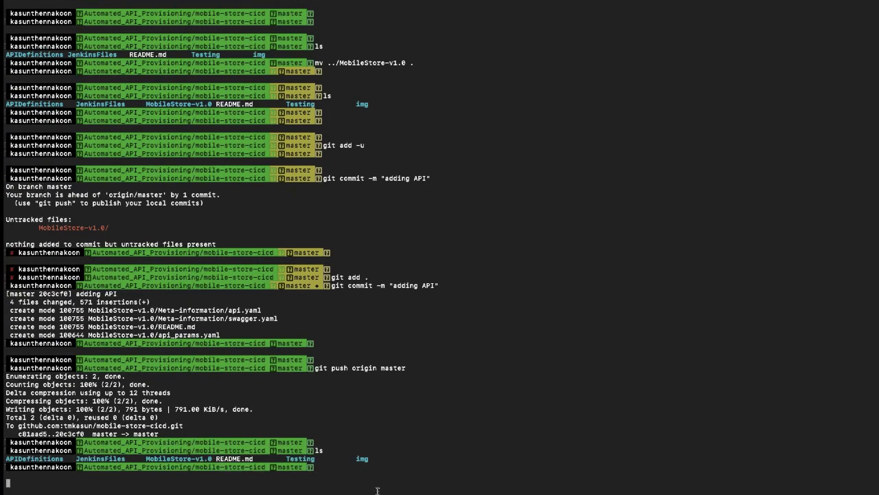
pyautogui.press('Return')
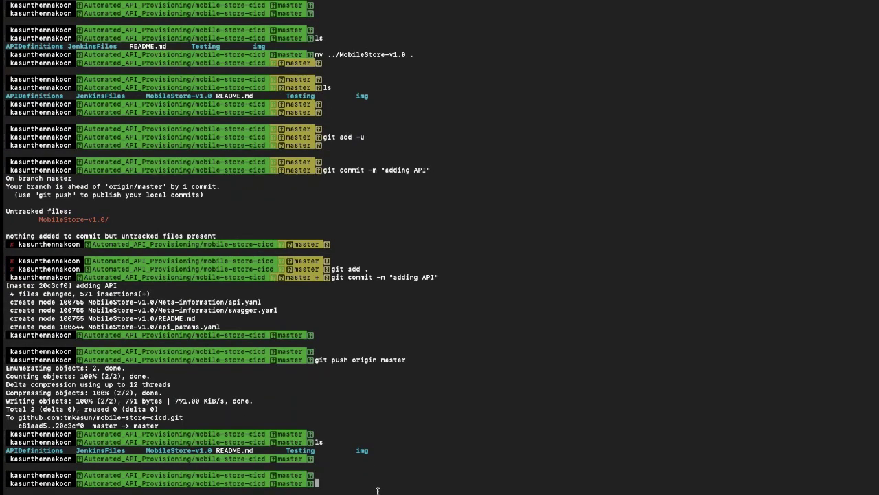
pyautogui.write('code .')
pyautogui.press('Return')
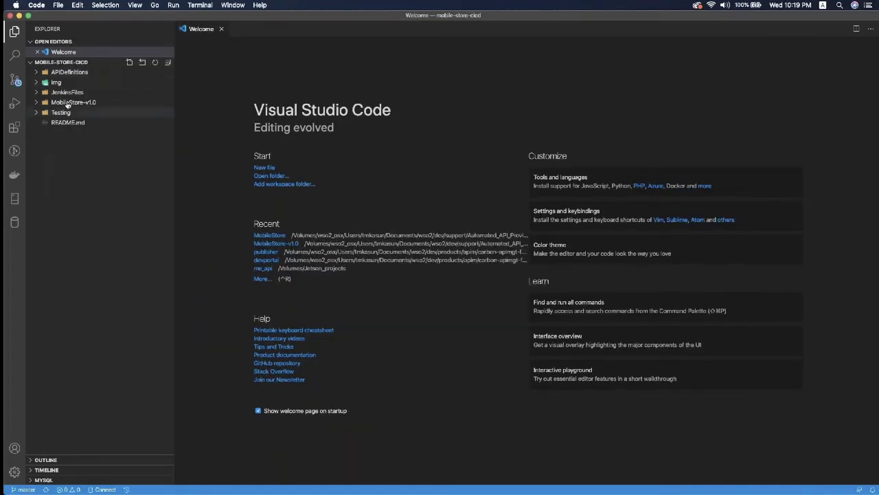
# Step: Open swagger.yaml from the MobileStore-v1.0 > Meta-information folder
pyautogui.click(69, 102)
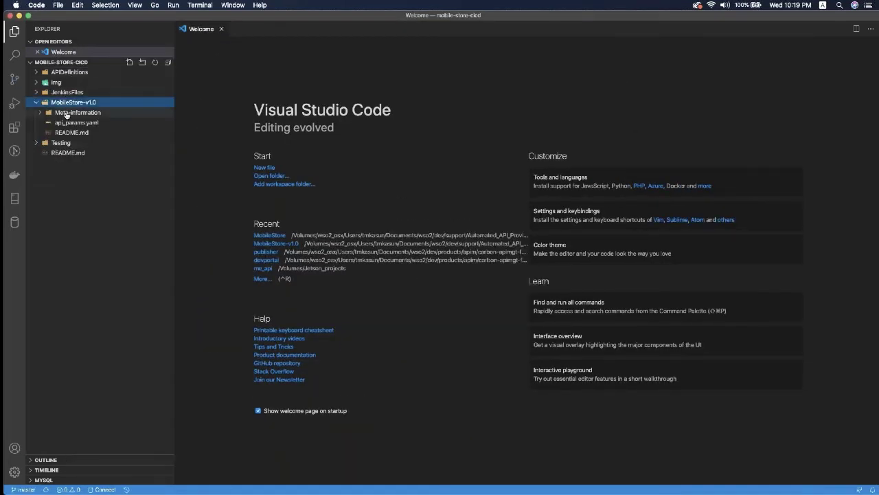
pyautogui.click(67, 113)
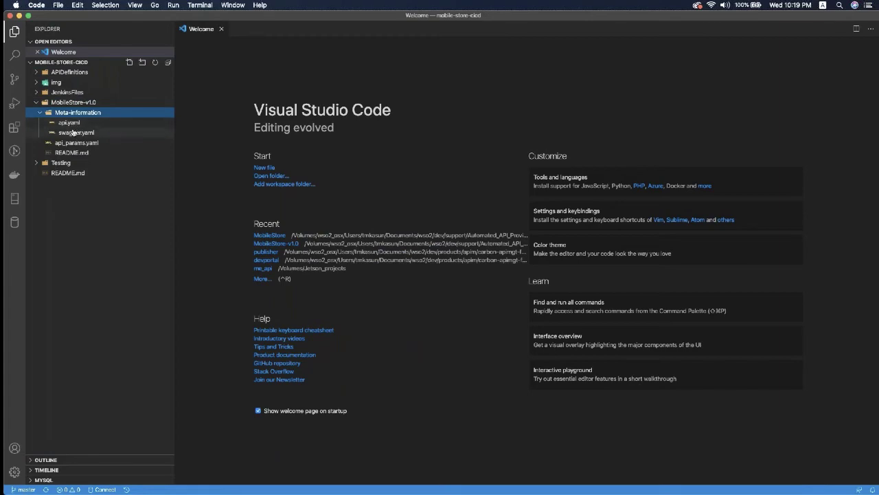
pyautogui.click(72, 134)
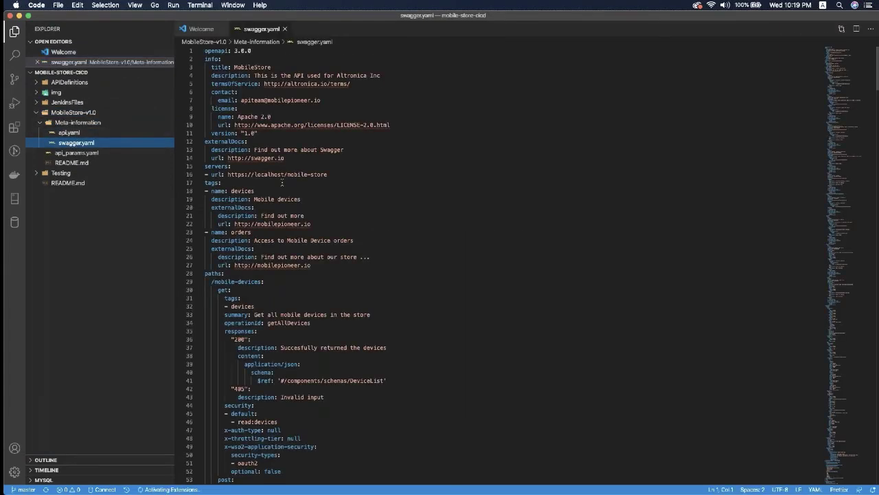
# Step: Rename the /mobile-devices path on line 29 to /mobile-device and save swagger.yaml
pyautogui.scroll(-3, 305, 355)
pyautogui.scroll(-1, 305, 356)
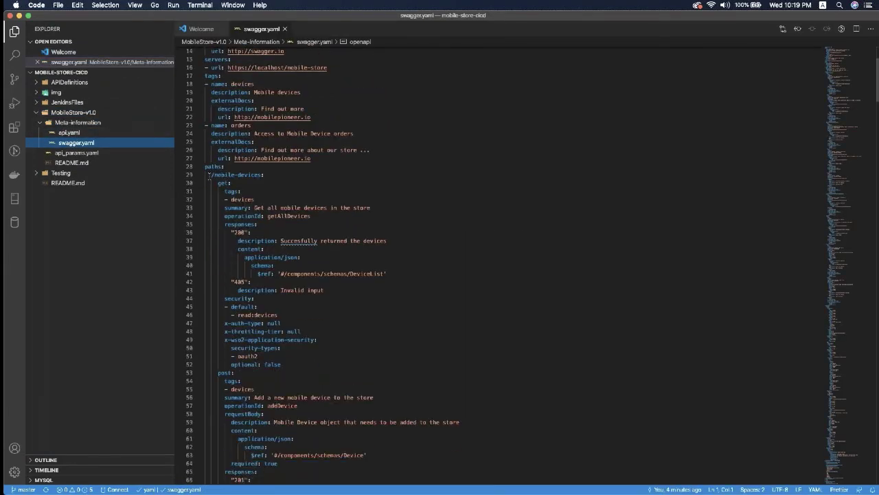
pyautogui.click(209, 176)
pyautogui.click(261, 175)
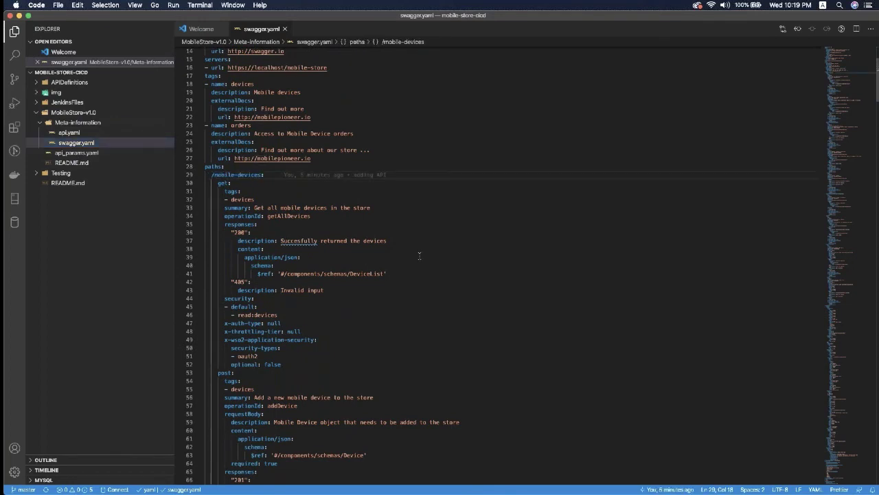
pyautogui.press('BackSpace')
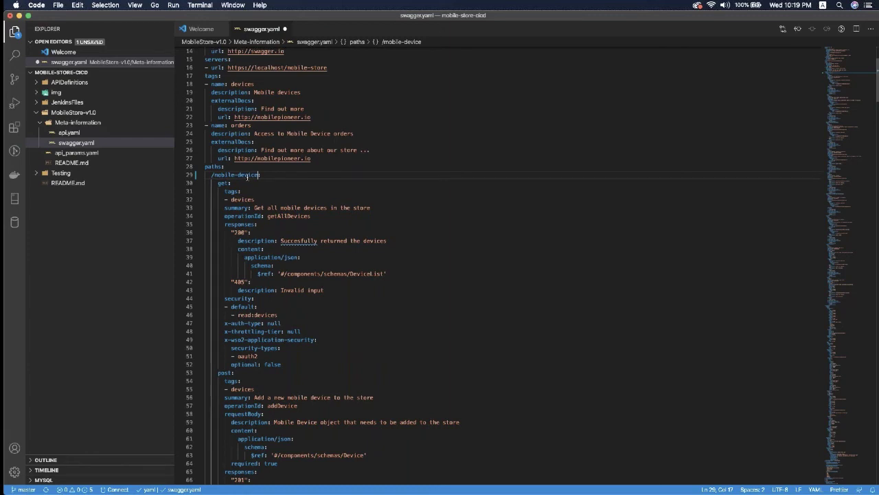
pyautogui.press('super+s')
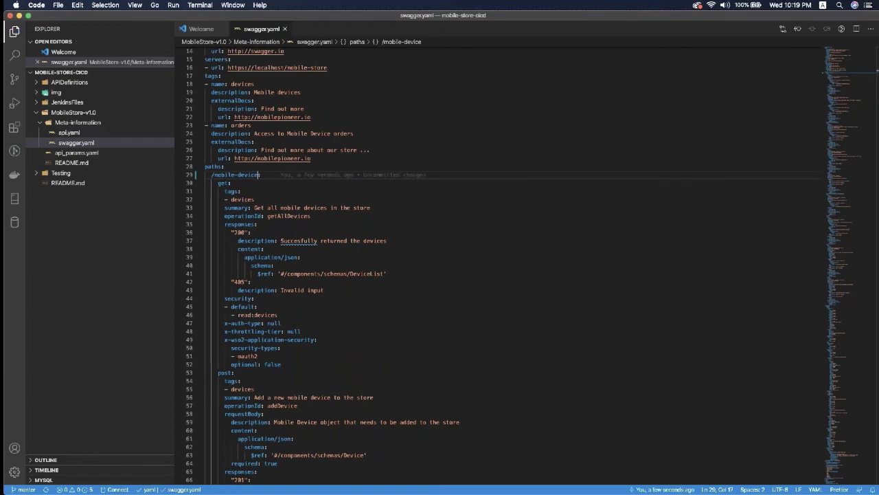
pyautogui.press('super+Tab')
# Step: Check the repo status and commit all changes with message "breaking change"
pyautogui.write('st')
pyautogui.press('Return')
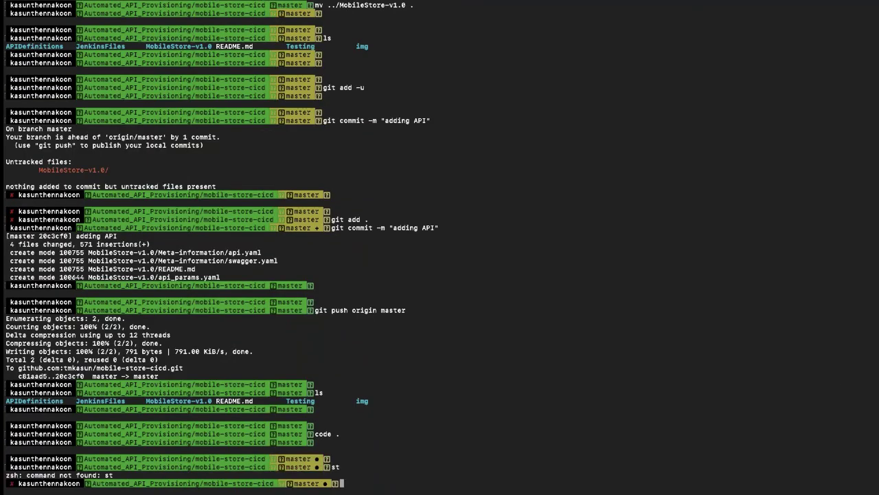
pyautogui.write('git a')
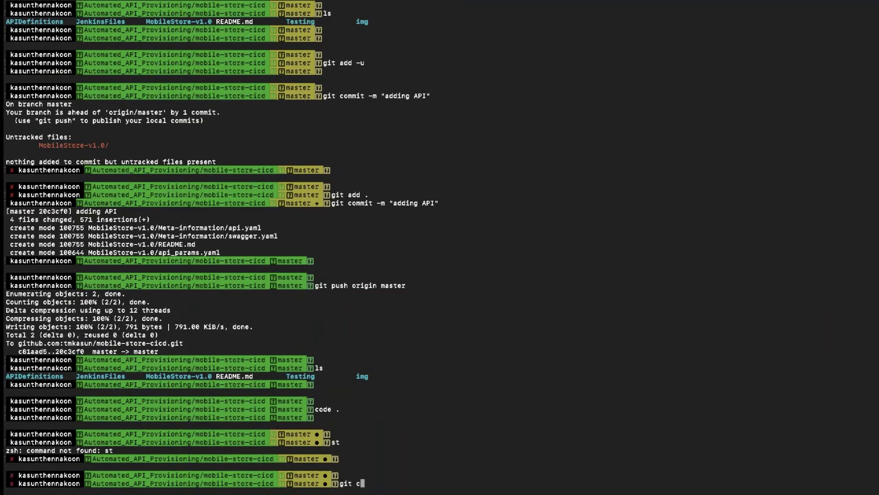
pyautogui.write('ommit -am "breaking chga')
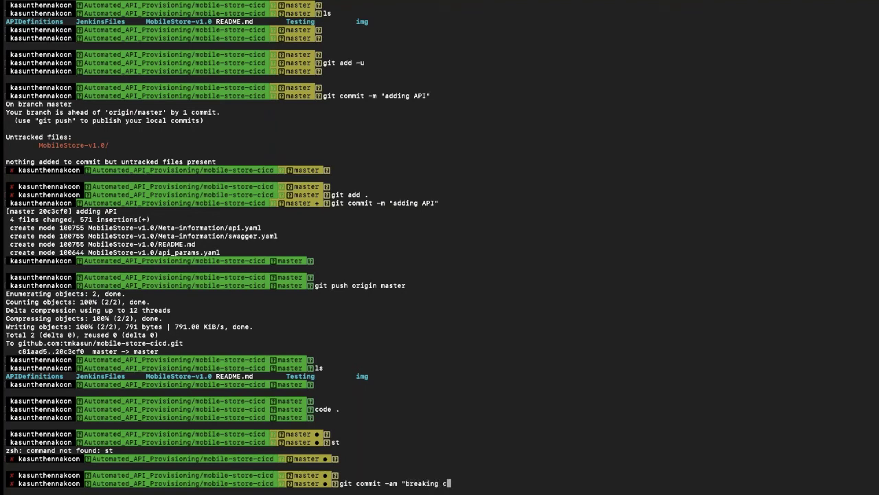
pyautogui.press('BackSpace')
pyautogui.press('BackSpace')
pyautogui.write('angge')
pyautogui.press('BackSpace')
pyautogui.press('BackSpace')
pyautogui.write('e"')
pyautogui.press('Return')
# Step: Push the commit with git push origin master and return to the browser
pyautogui.write('git push origin master')
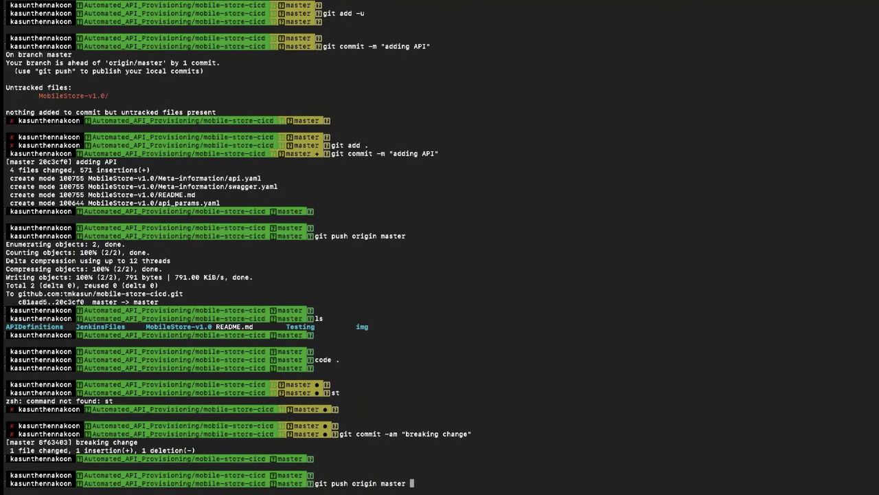
pyautogui.press('Return')
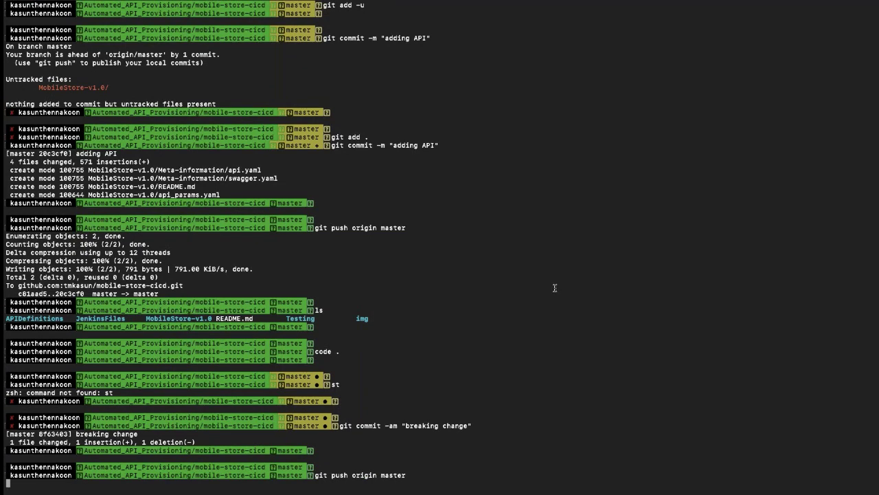
pyautogui.hotkey('ctrl', 'Left')
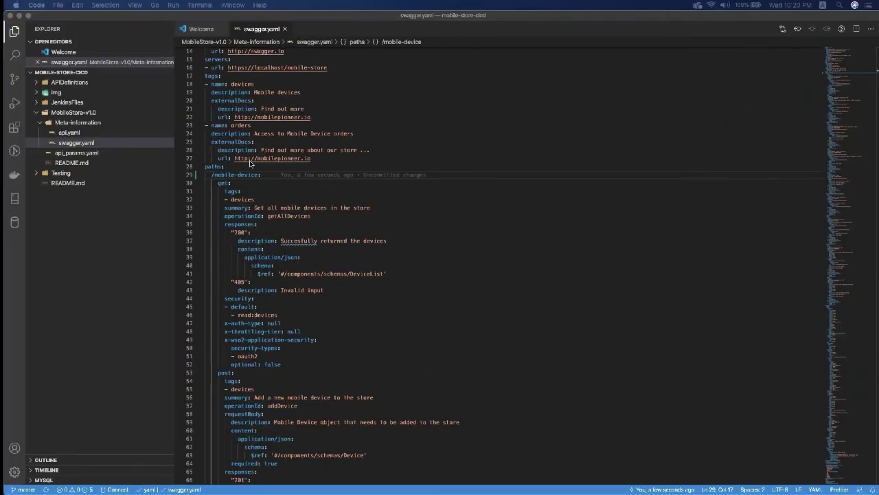
pyautogui.hotkey('ctrl', 'Right')
pyautogui.hotkey('ctrl', 'Right')
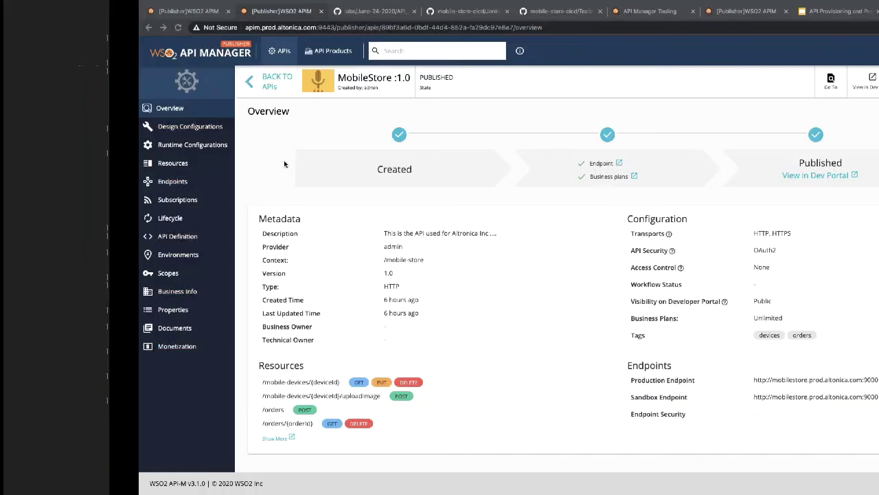
# Step: From the forked repository, create the "breaking change" pull request into altonica-ci:master
pyautogui.click(337, 11)
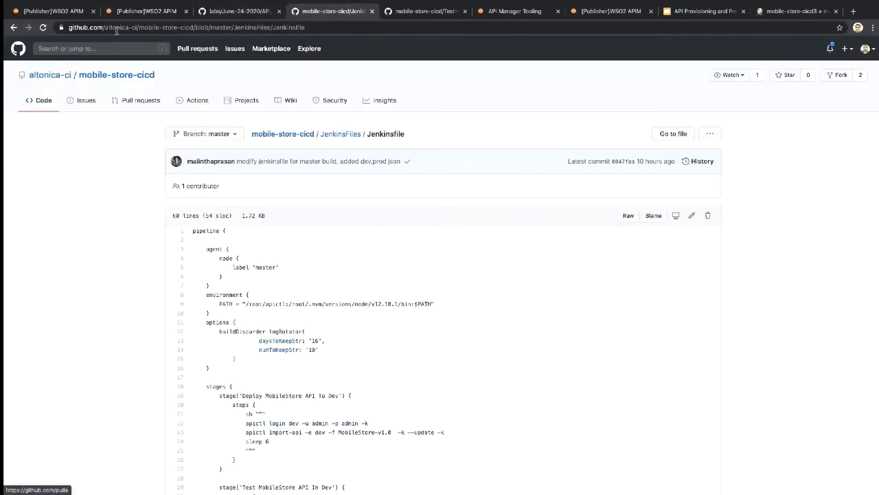
pyautogui.click(426, 27)
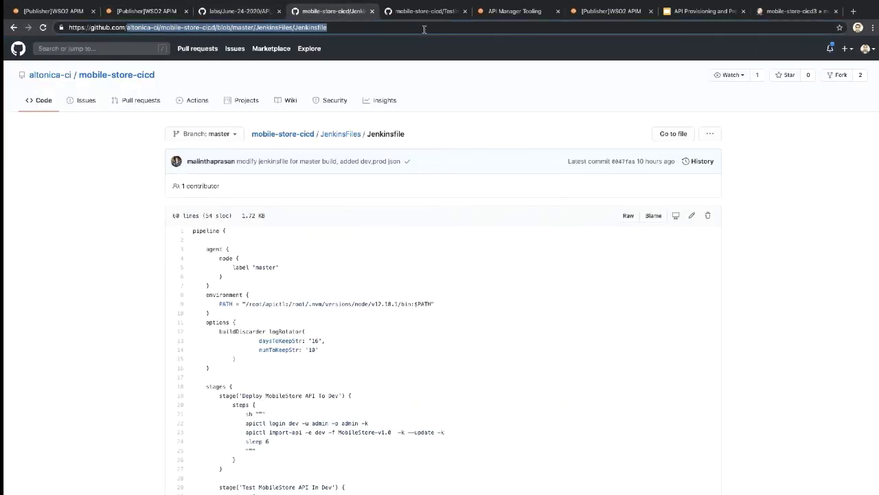
pyautogui.write('tmk')
pyautogui.press('Return')
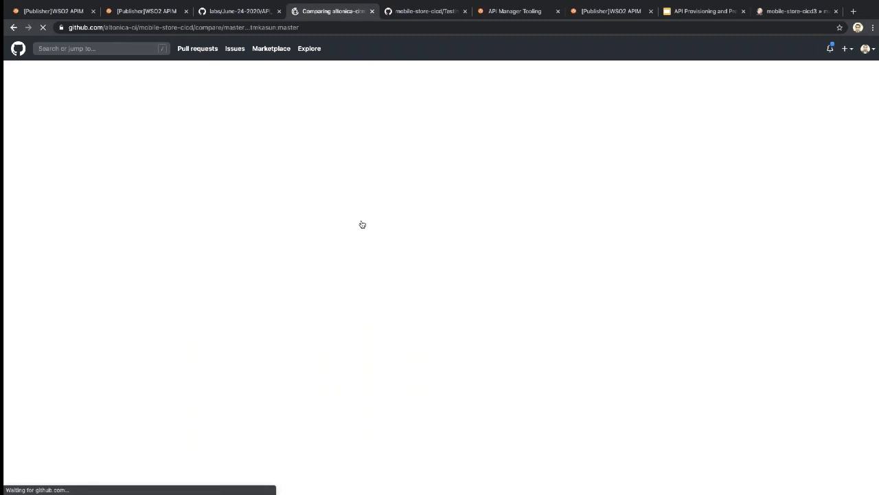
pyautogui.click(227, 224)
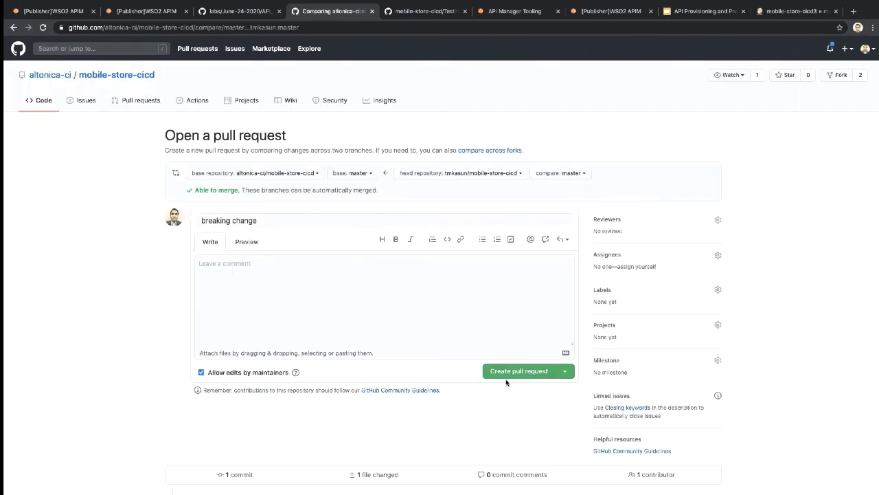
pyautogui.click(511, 373)
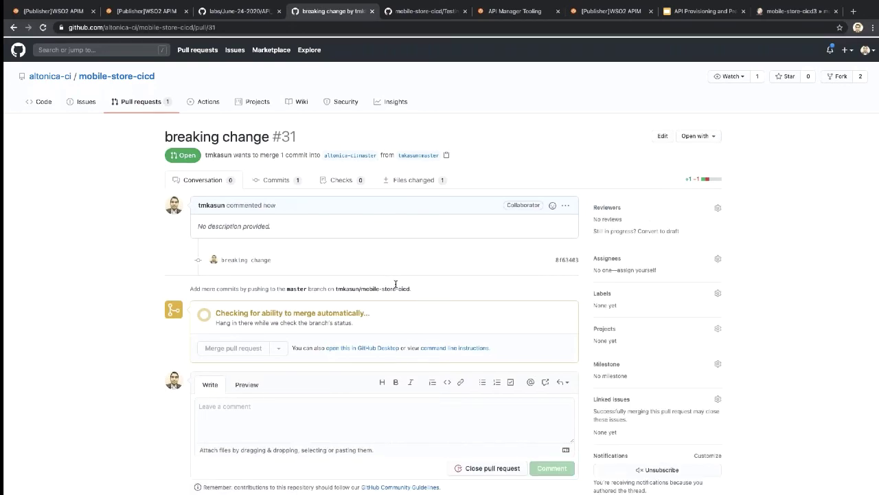
# Step: Merge the "breaking change" pull request and confirm the merge
pyautogui.scroll(-3, 395, 283)
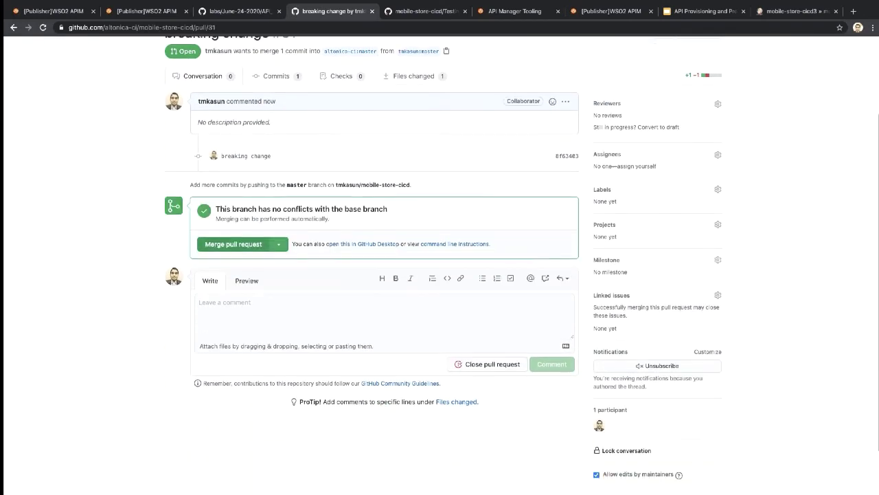
pyautogui.click(234, 244)
pyautogui.click(222, 293)
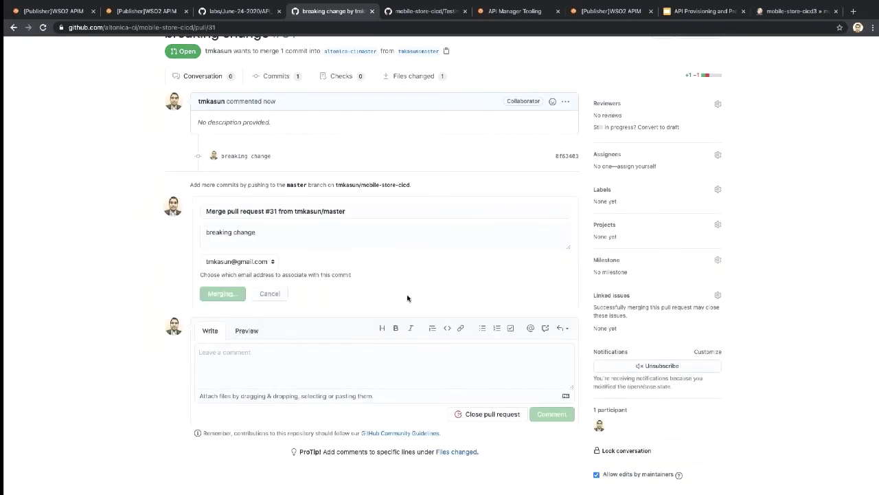
# Step: Open build #3's console output from the mobile-store-cicd3 project page in Jenkins
pyautogui.click(767, 14)
pyautogui.scroll(2, 555, 151)
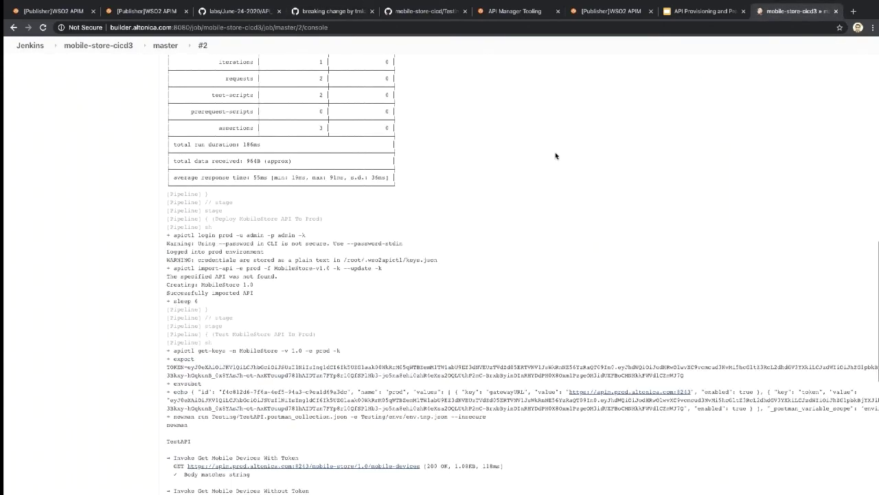
pyautogui.scroll(5, 555, 152)
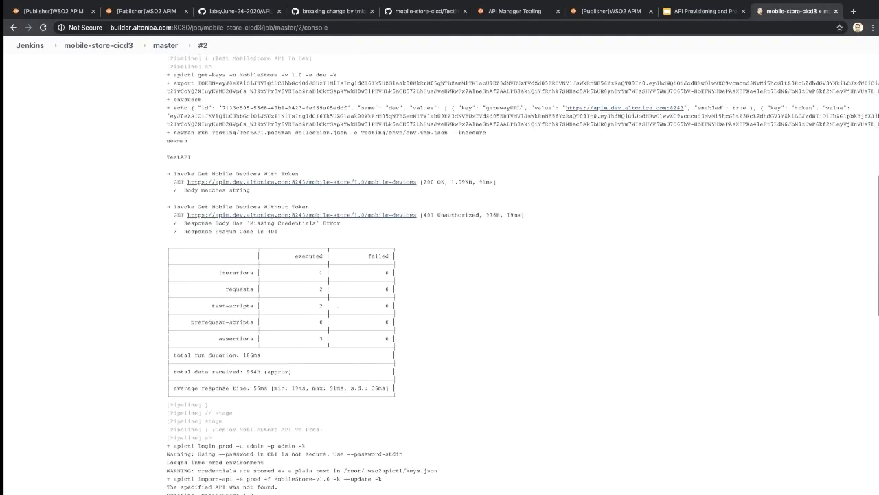
pyautogui.scroll(20, 102, 83)
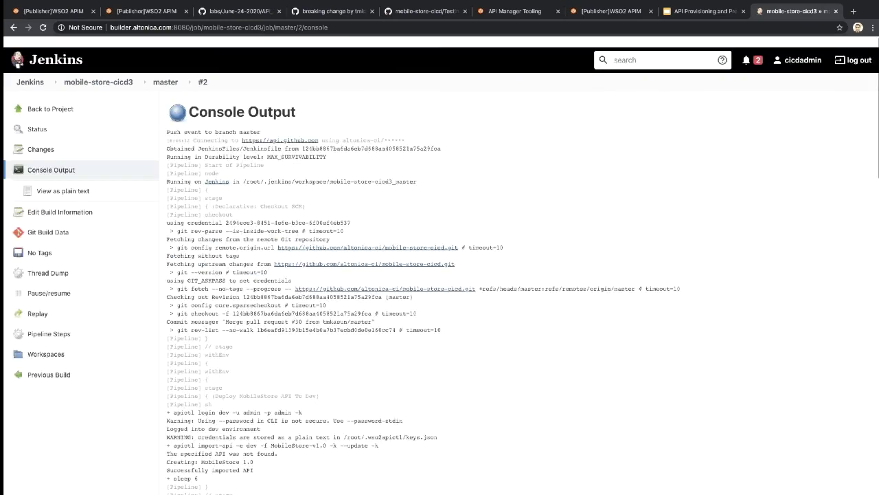
pyautogui.click(99, 71)
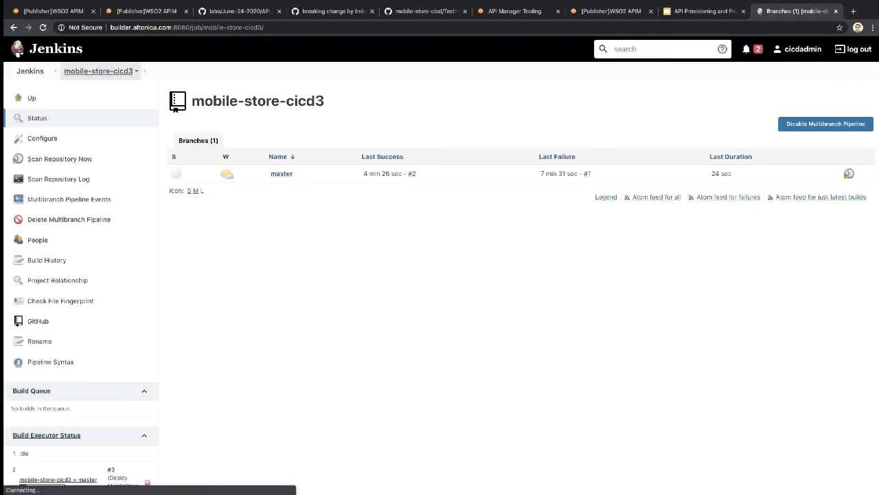
pyautogui.scroll(-2, 110, 385)
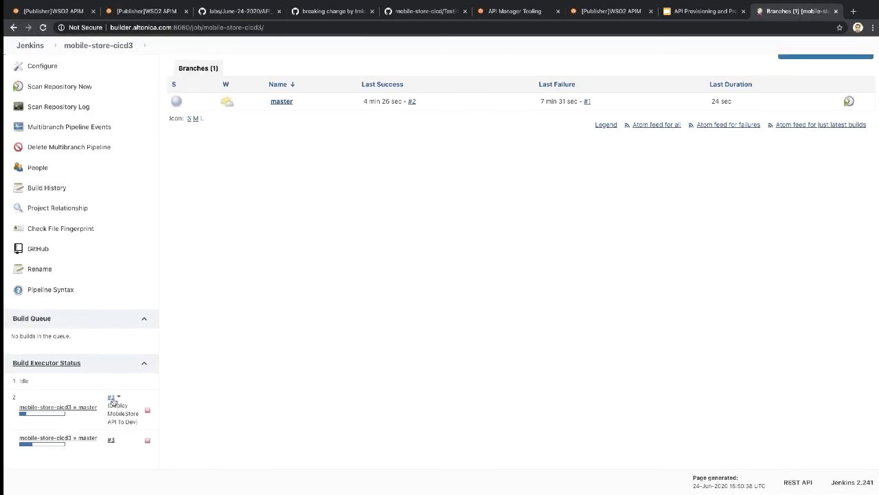
pyautogui.click(49, 159)
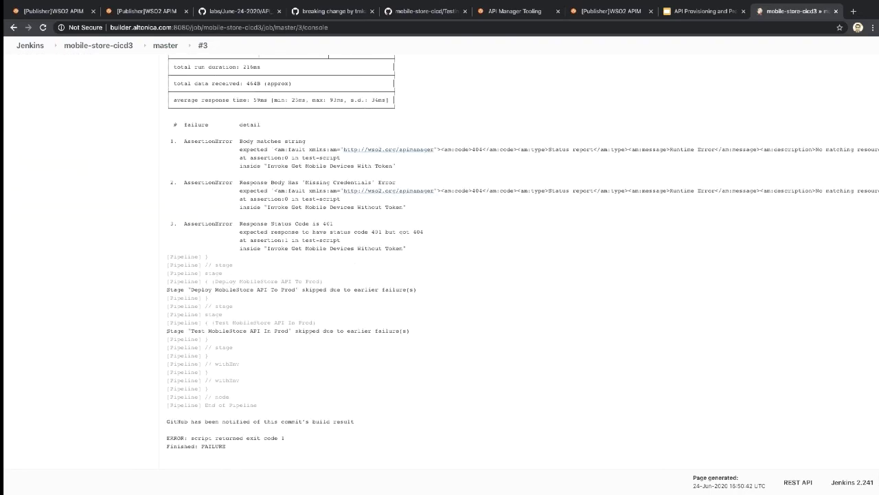
pyautogui.scroll(1, 329, 57)
pyautogui.scroll(10, 328, 57)
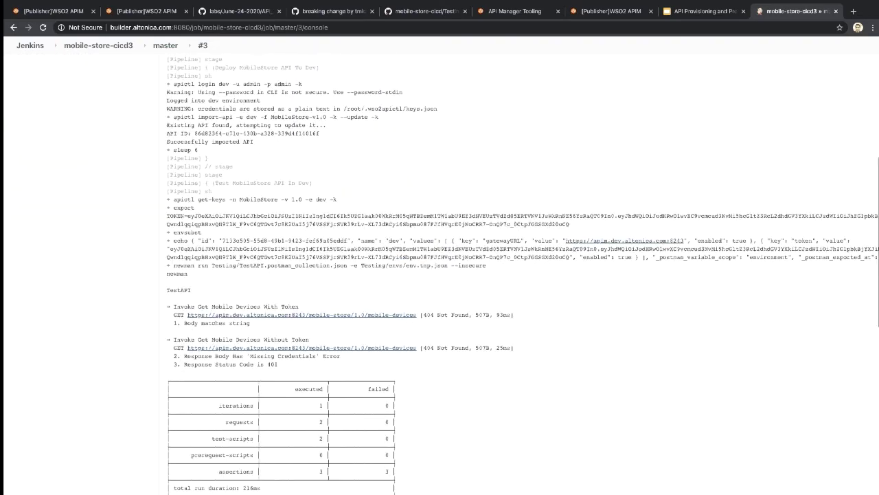
pyautogui.moveTo(174, 216); pyautogui.dragTo(255, 274)
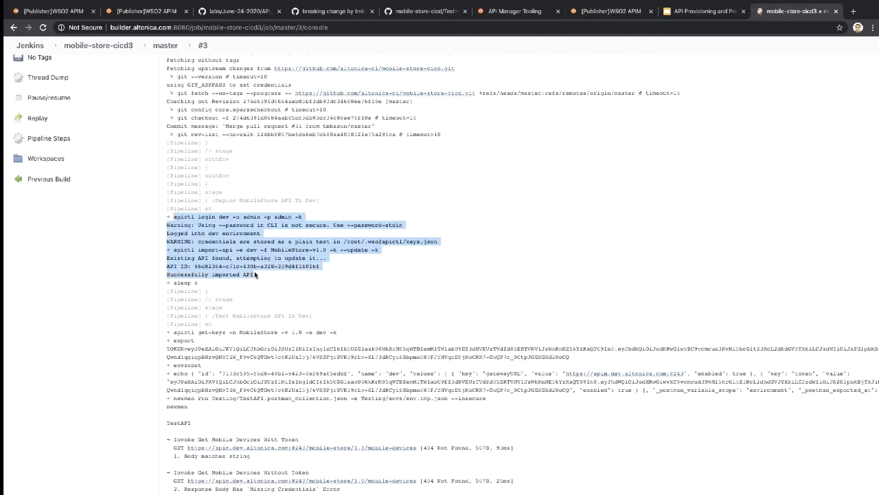
pyautogui.scroll(-2, 255, 274)
pyautogui.moveTo(167, 267); pyautogui.dragTo(242, 351)
pyautogui.scroll(-1, 242, 351)
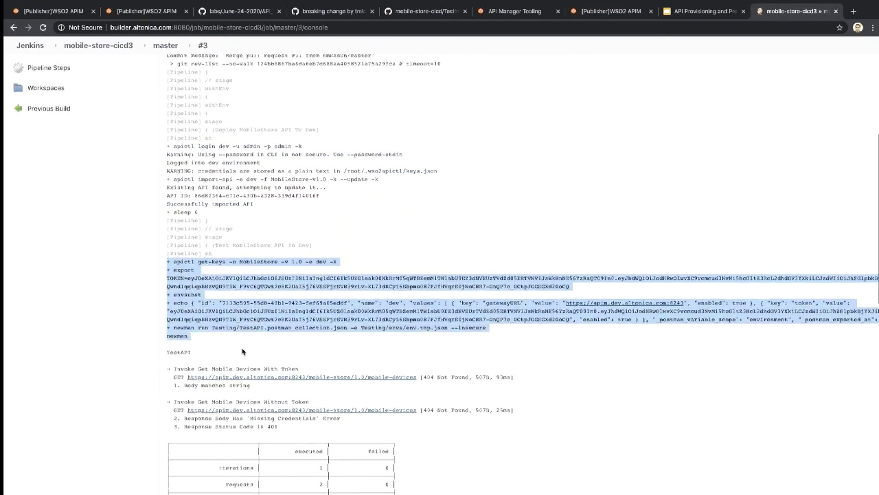
pyautogui.scroll(-3, 241, 351)
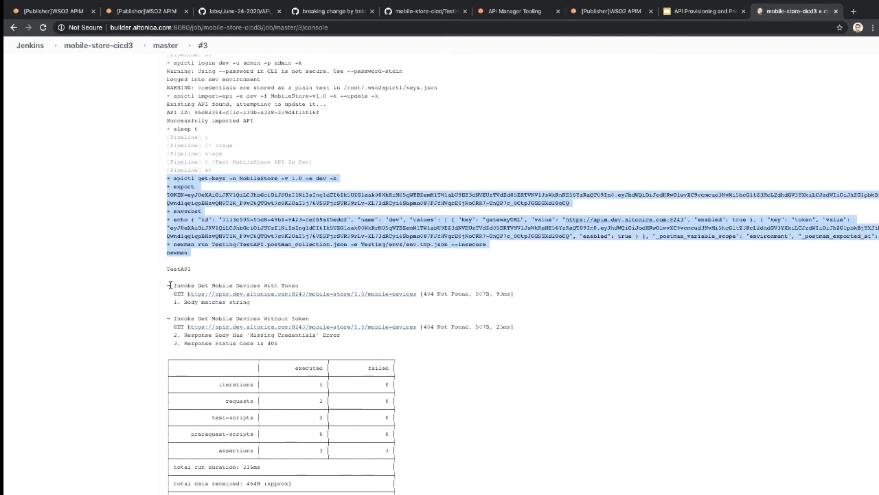
pyautogui.moveTo(167, 285); pyautogui.dragTo(287, 346)
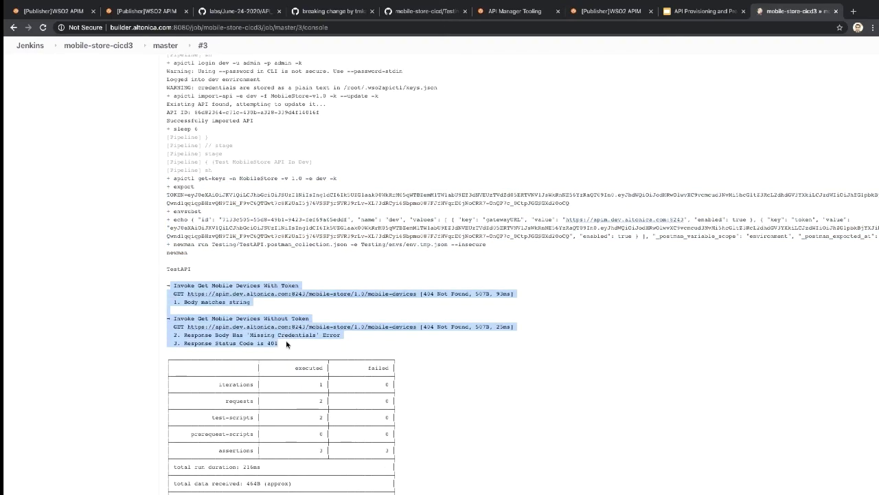
pyautogui.click(296, 302)
pyautogui.scroll(-4, 295, 303)
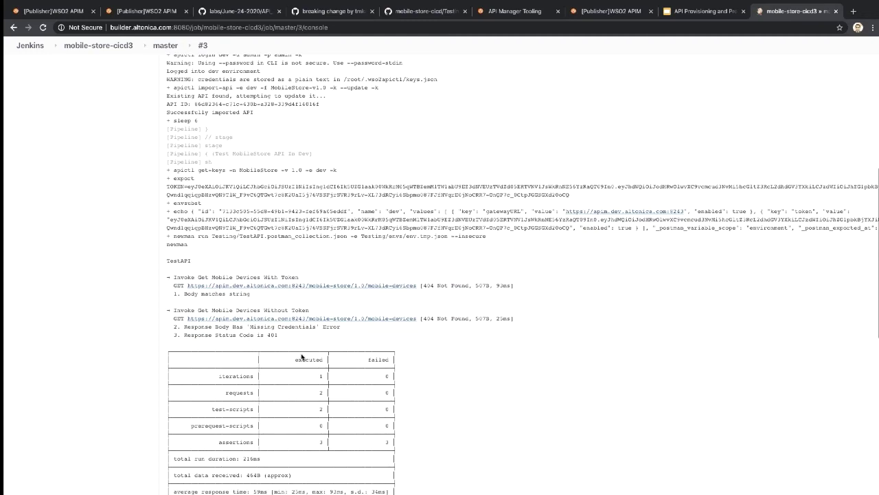
pyautogui.scroll(-2, 305, 299)
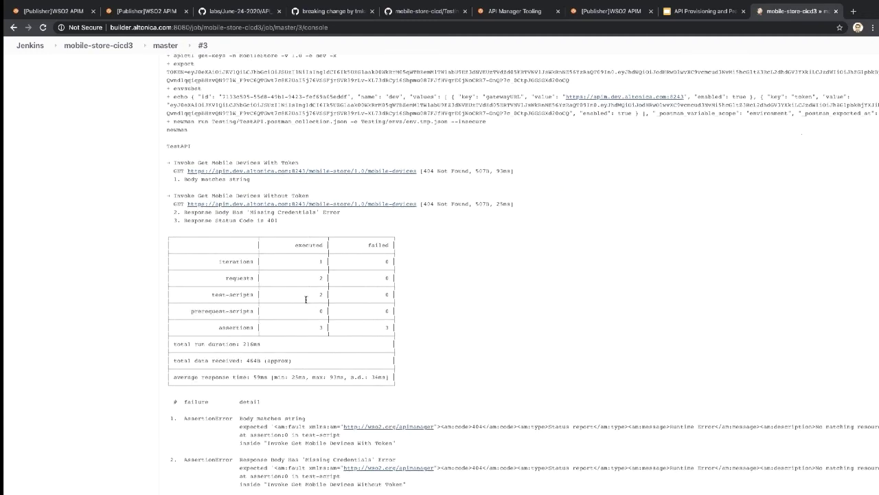
pyautogui.scroll(-8, 306, 299)
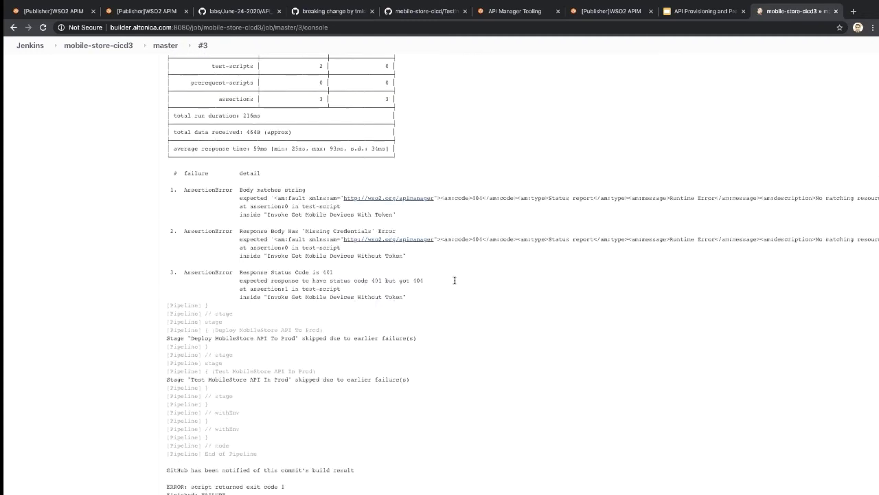
pyautogui.scroll(-2, 377, 407)
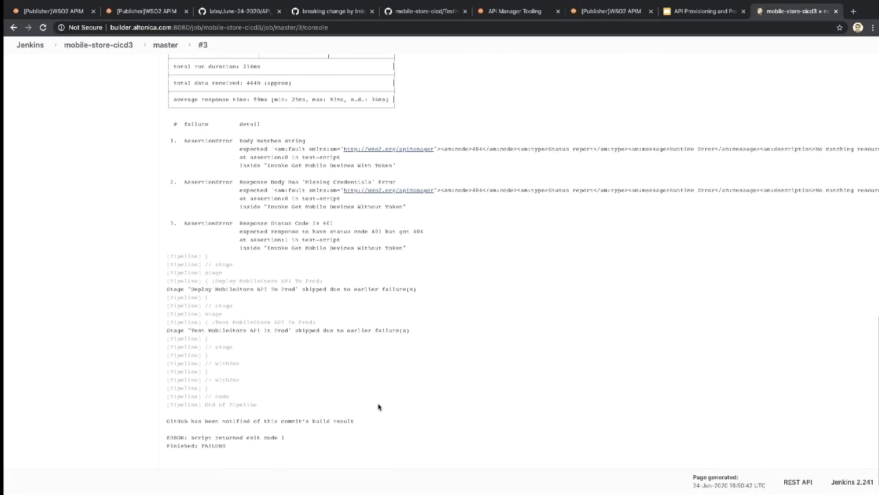
pyautogui.scroll(3, 170, 371)
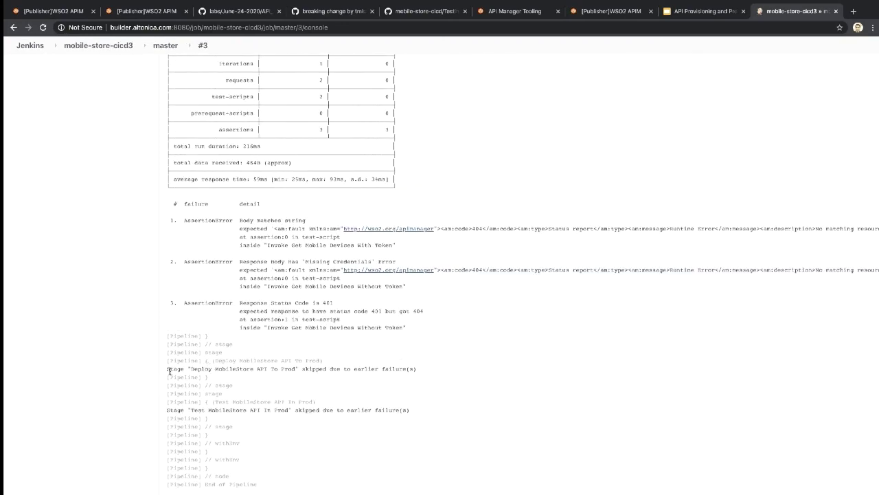
pyautogui.moveTo(166, 371); pyautogui.dragTo(293, 379)
pyautogui.moveTo(360, 380); pyautogui.dragTo(371, 423)
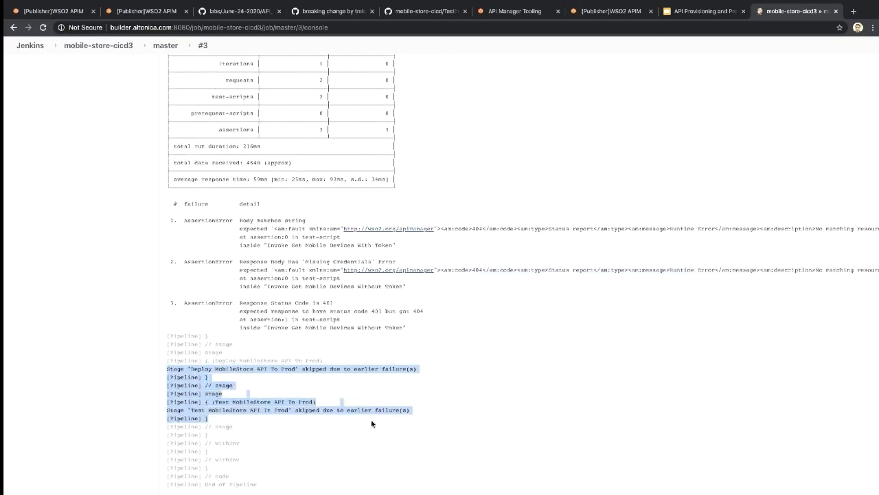
pyautogui.click(225, 368)
pyautogui.moveTo(189, 369); pyautogui.dragTo(330, 422)
pyautogui.click(330, 422)
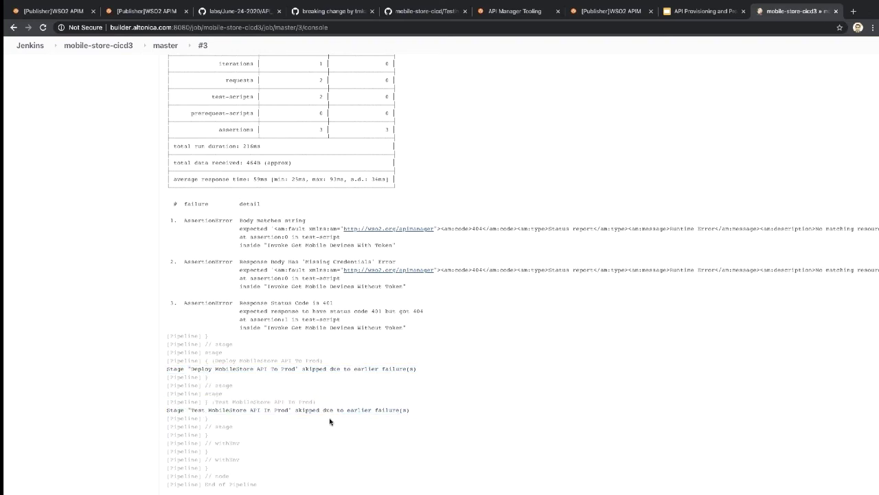
pyautogui.scroll(-1, 330, 422)
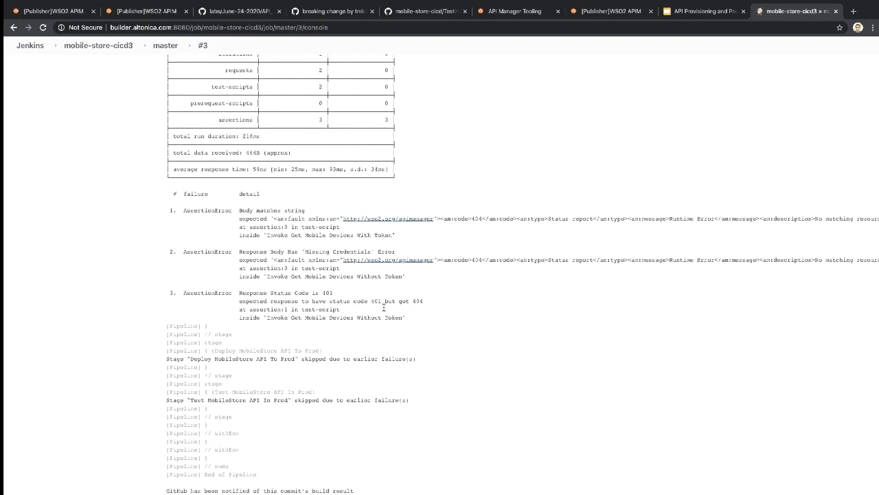
pyautogui.scroll(5, 383, 307)
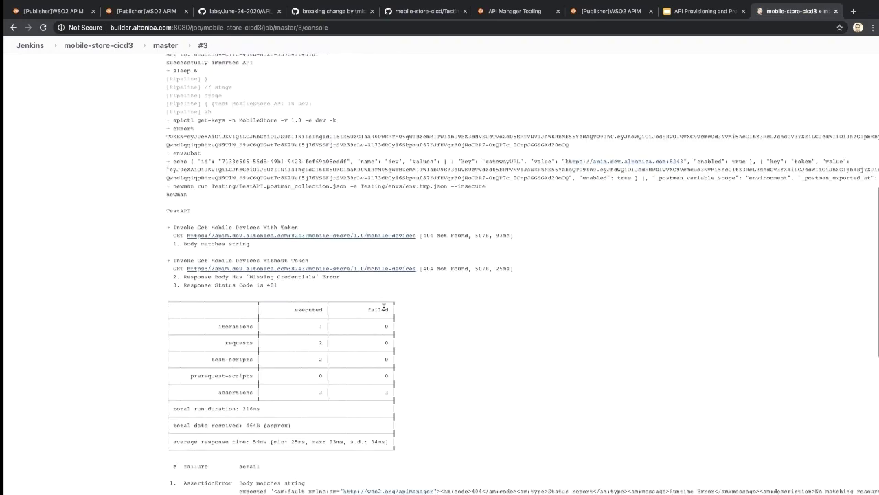
pyautogui.scroll(2, 383, 307)
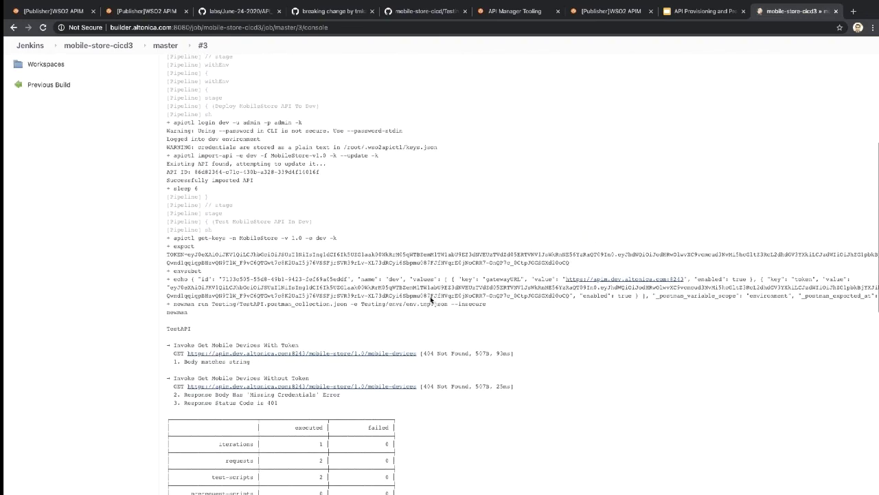
pyautogui.scroll(5, 430, 296)
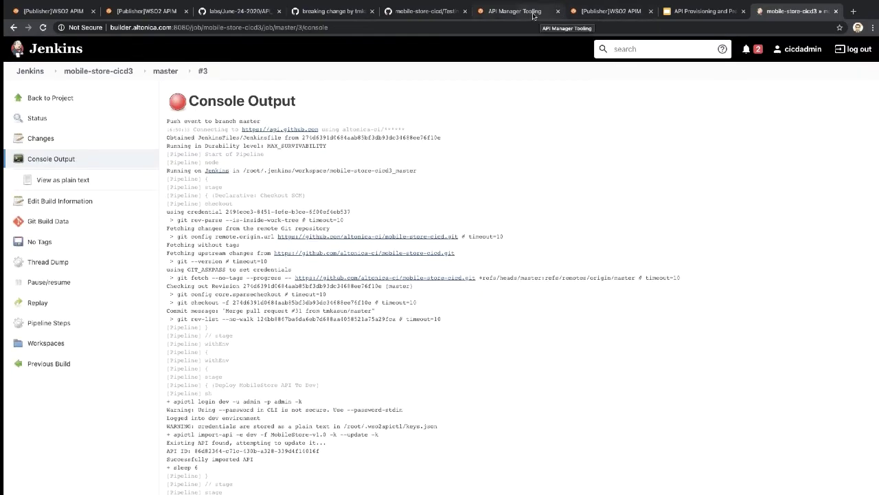
# Step: Reload the dev Publisher's API list and open the MobileStore 1.0 overview
pyautogui.click(533, 11)
pyautogui.click(608, 11)
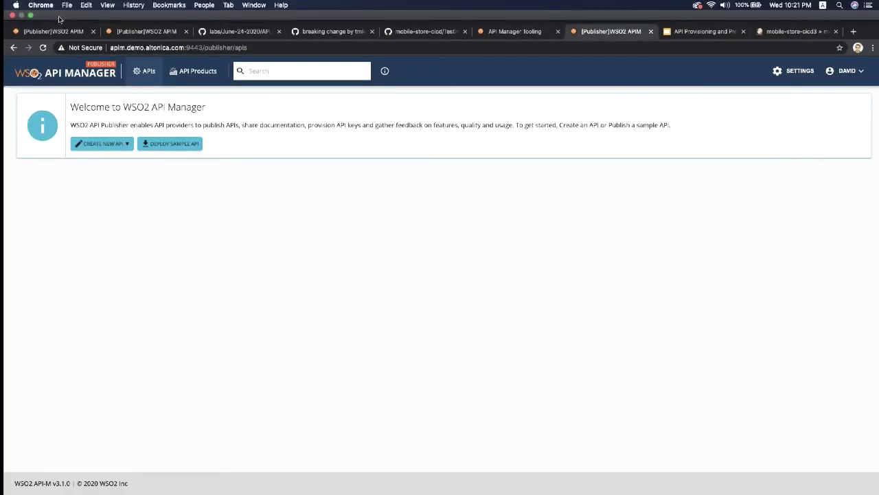
pyautogui.click(69, 13)
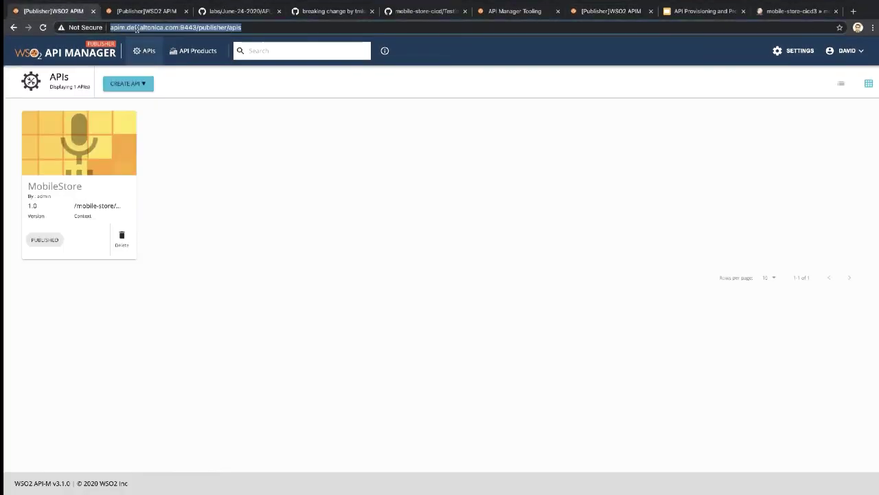
pyautogui.write("'")
pyautogui.press('super+z')
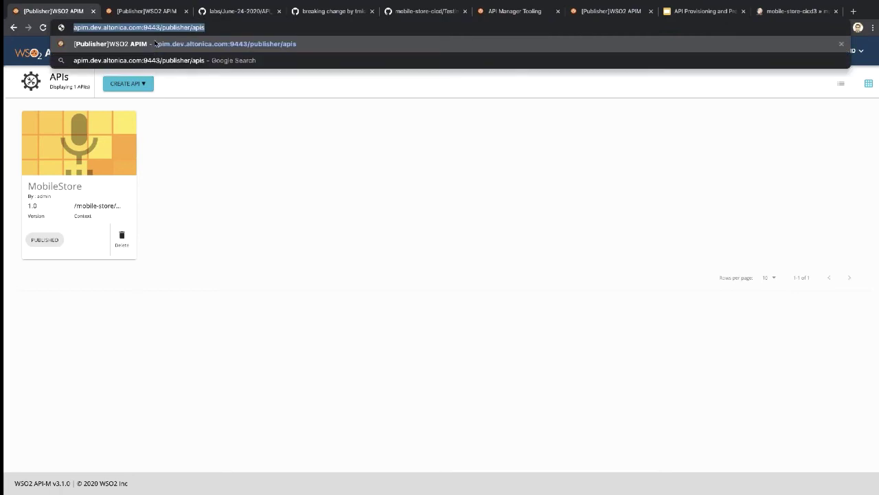
pyautogui.press('Return')
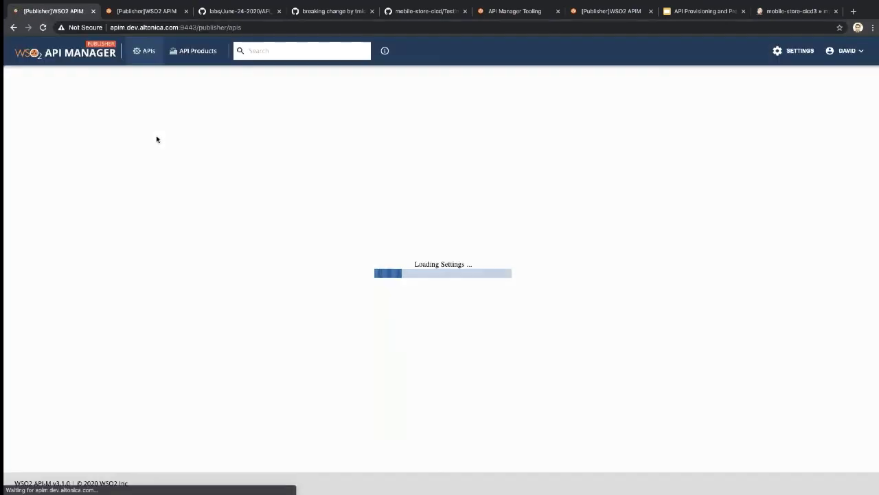
pyautogui.click(121, 152)
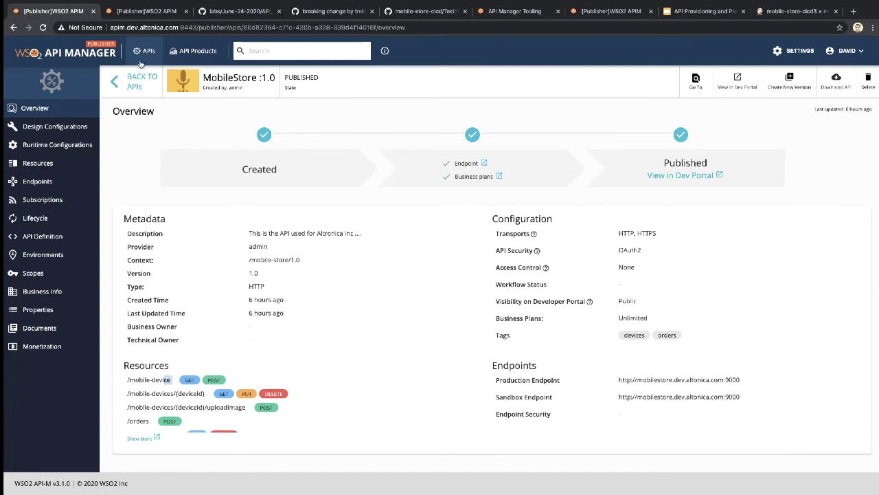
# Step: Reload and review the prod MobileStore overview, then return to the dev one
pyautogui.click(144, 11)
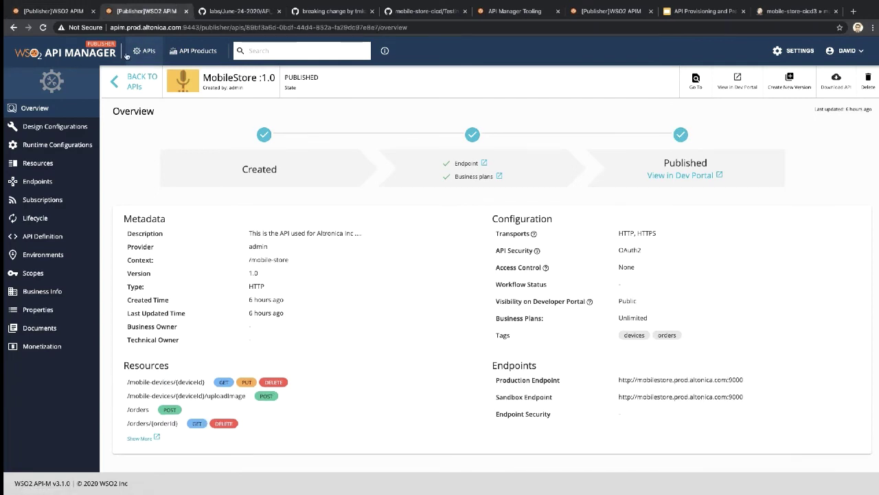
pyautogui.click(43, 28)
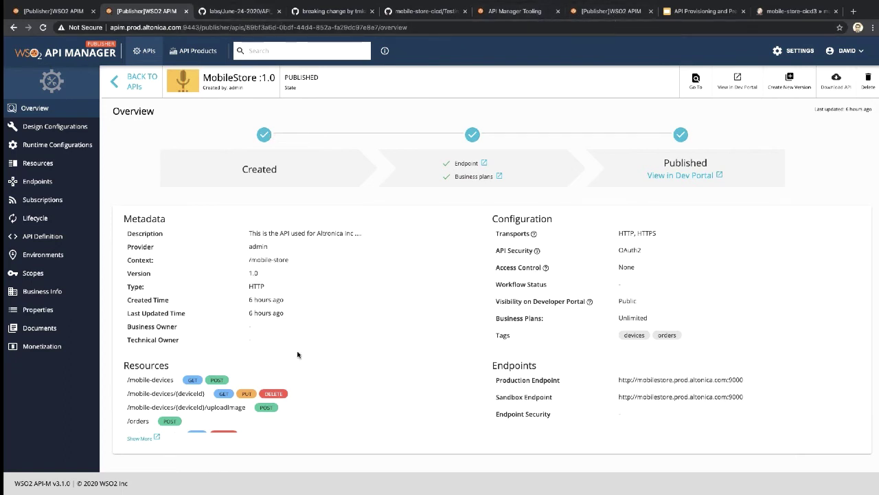
pyautogui.scroll(-1, 302, 397)
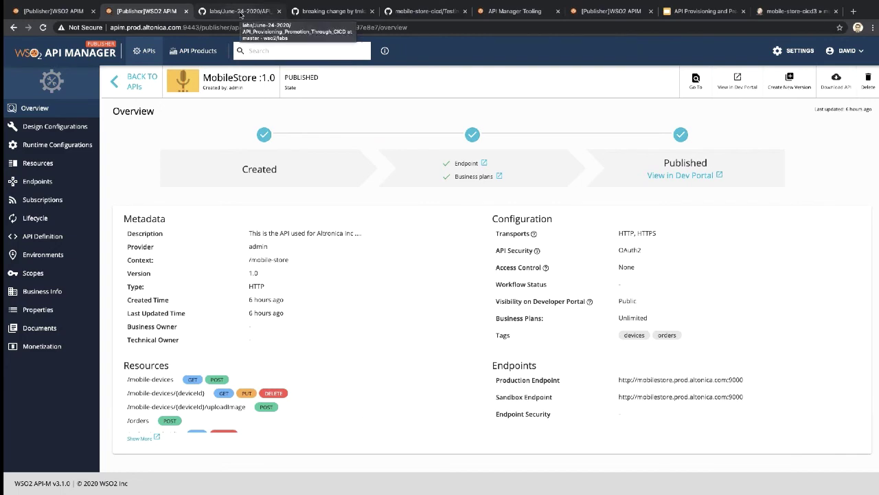
pyautogui.click(241, 11)
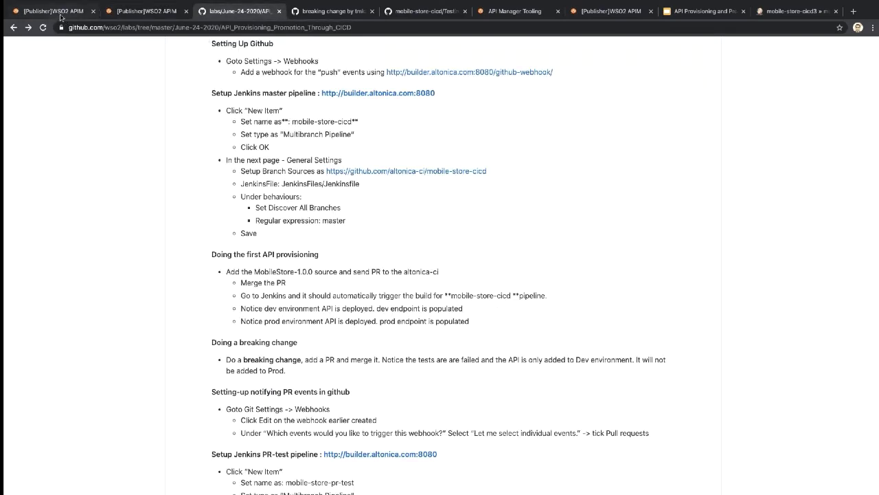
pyautogui.click(61, 12)
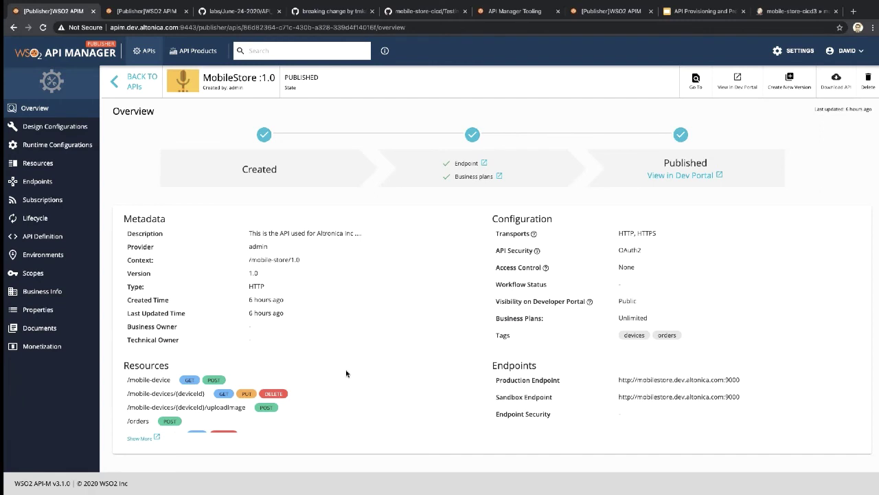
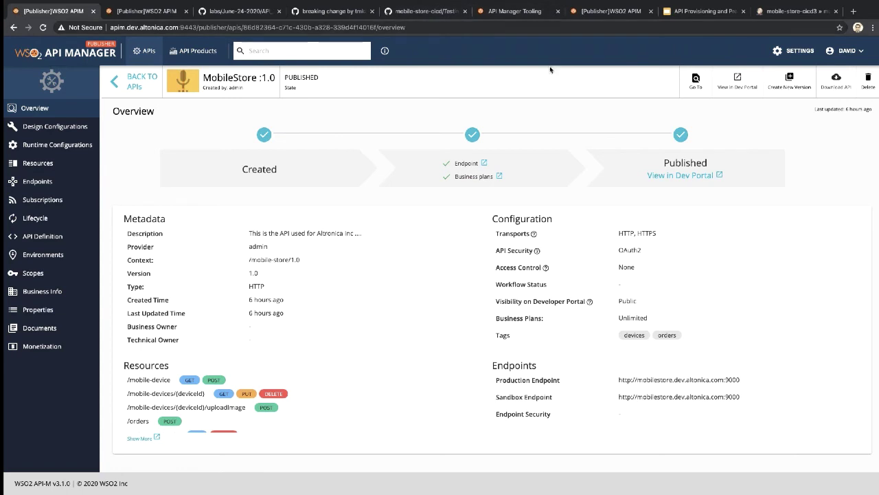
# Step: Leave the MobileStore API overview for the Jenkins console output of mobile-store-cicd build #3
pyautogui.click(350, 51)
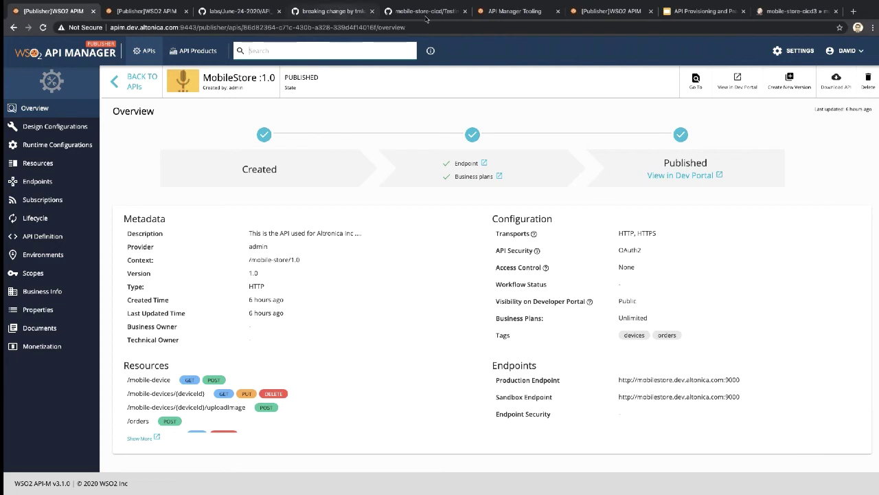
pyautogui.click(794, 11)
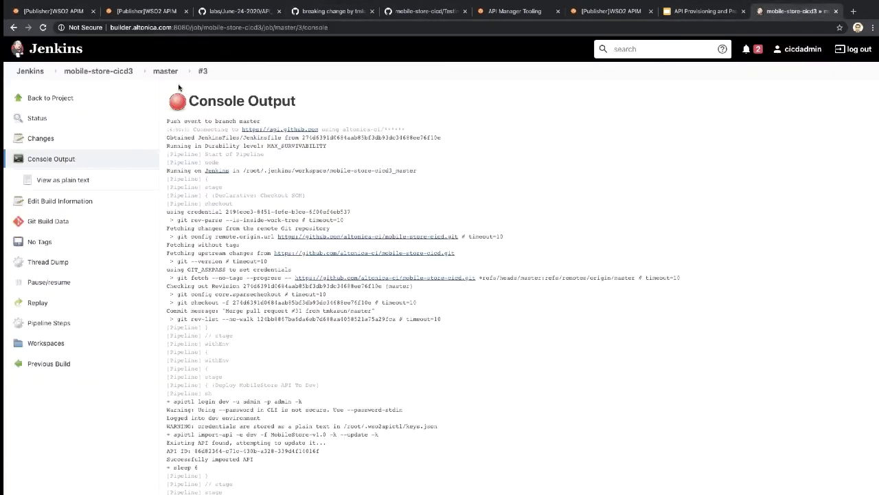
# Step: From the Jenkins dashboard, create a Multibranch Pipeline item named mobile-store-pr-test
pyautogui.click(32, 72)
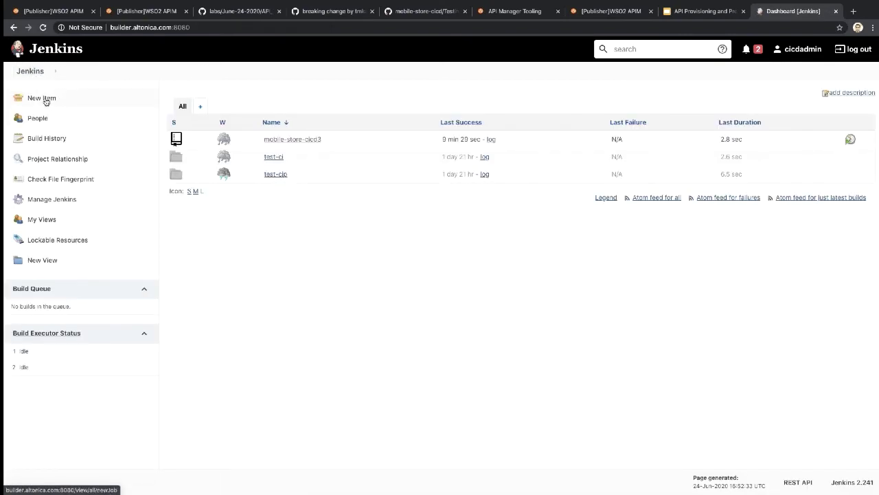
pyautogui.click(44, 99)
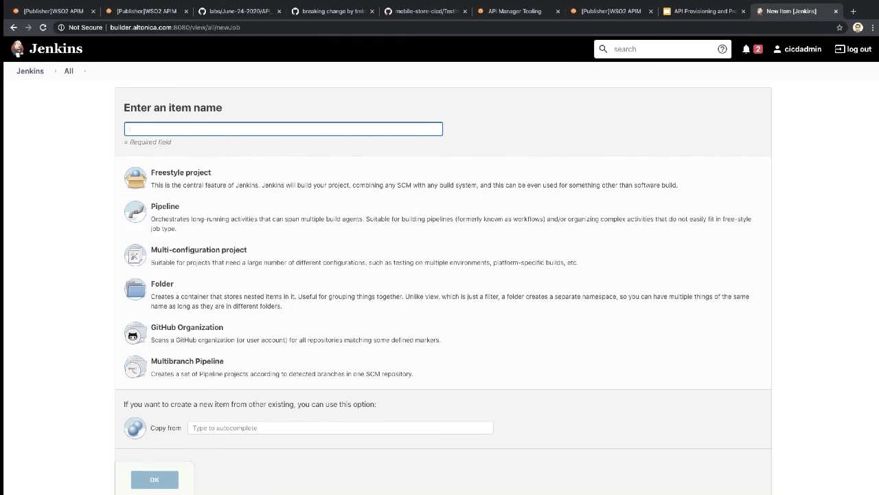
pyautogui.press('super+Tab')
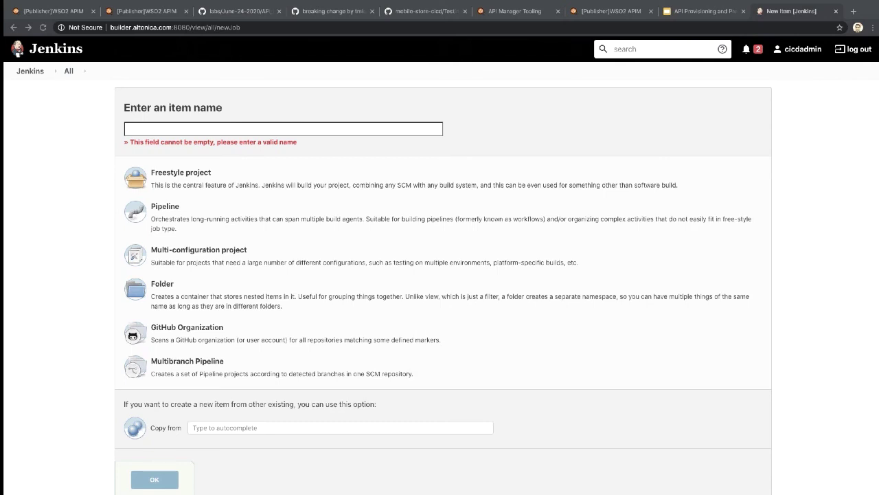
pyautogui.click(210, 128)
pyautogui.write('mobile-store-pr-test')
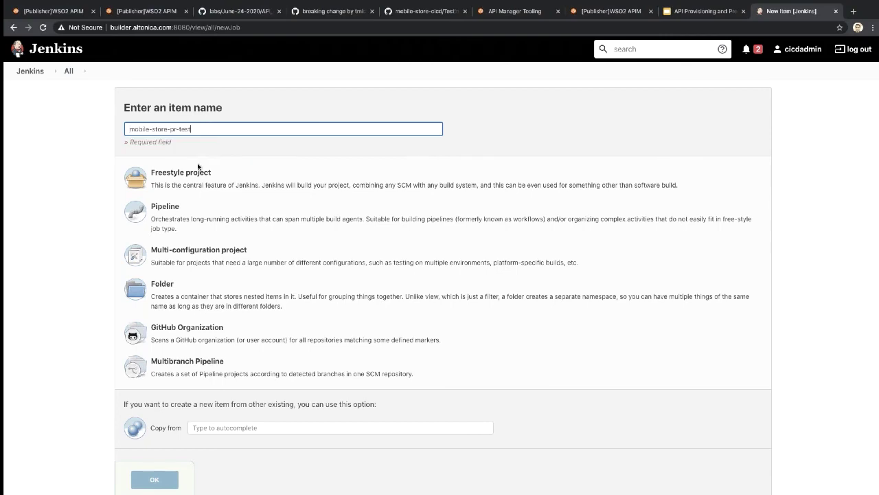
pyautogui.click(206, 366)
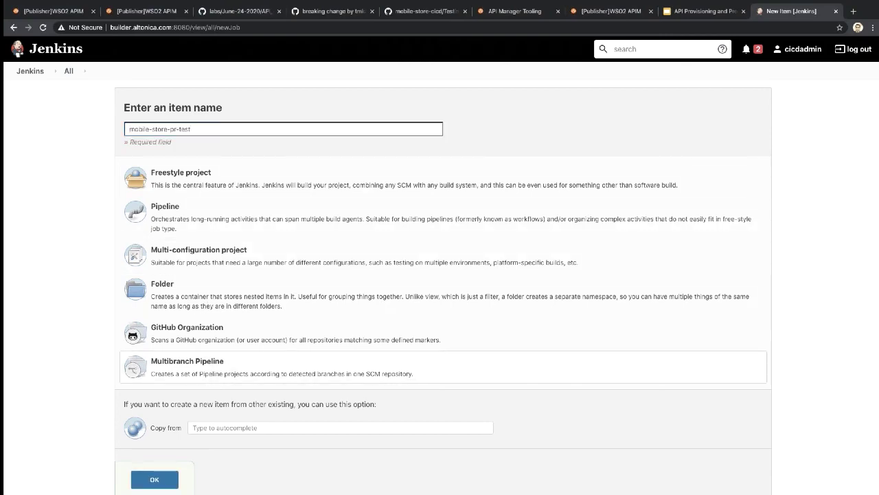
pyautogui.scroll(-1, 206, 367)
pyautogui.click(155, 431)
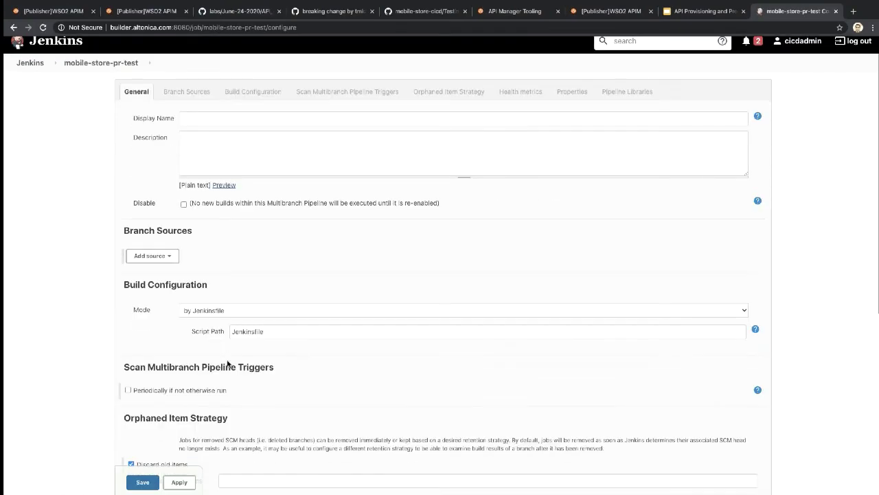
# Step: Add a GitHub branch source using the saved GitHub account credentials
pyautogui.scroll(-1, 210, 302)
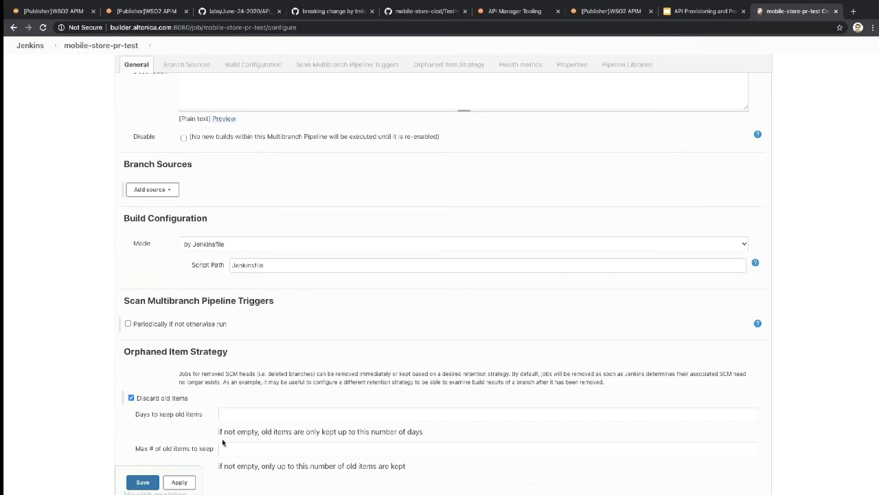
pyautogui.scroll(1, 222, 443)
pyautogui.click(149, 229)
pyautogui.click(167, 254)
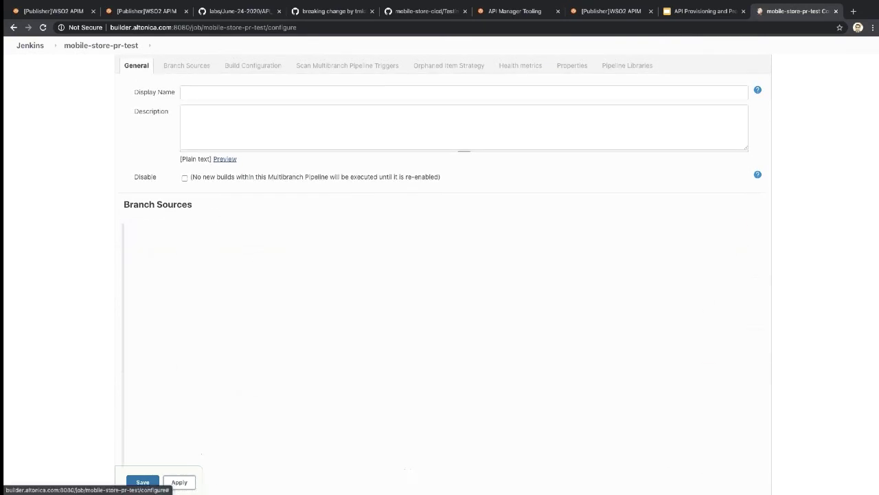
pyautogui.click(250, 252)
pyautogui.click(252, 259)
pyautogui.click(257, 301)
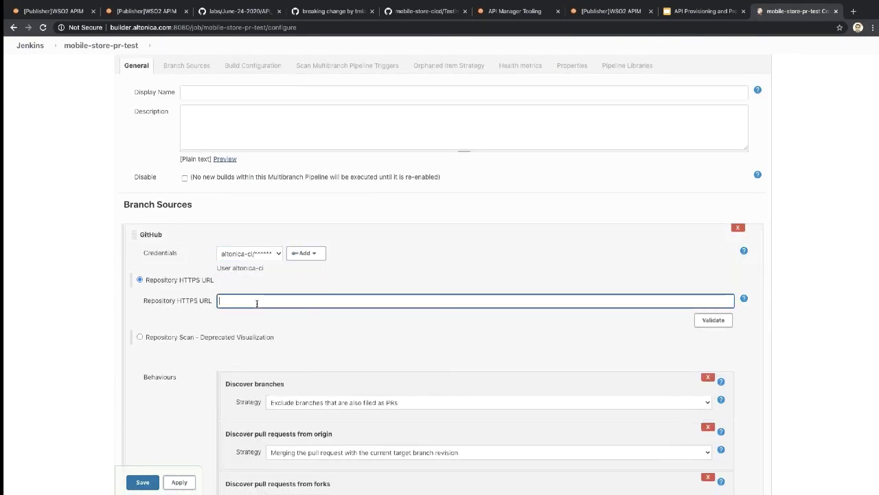
# Step: Copy the mobile-store-cicd repository URL from GitHub into the source's repository field
pyautogui.click(425, 11)
pyautogui.moveTo(215, 28); pyautogui.dragTo(69, 28)
pyautogui.press('super+c')
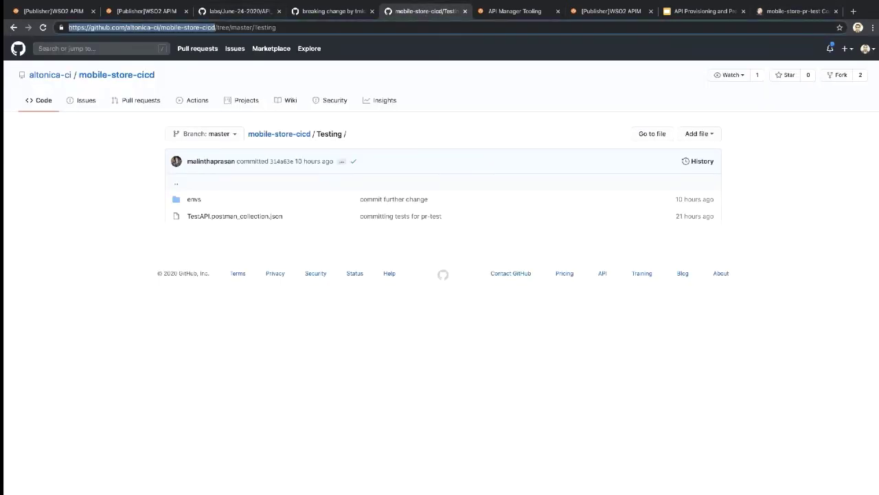
pyautogui.click(779, 12)
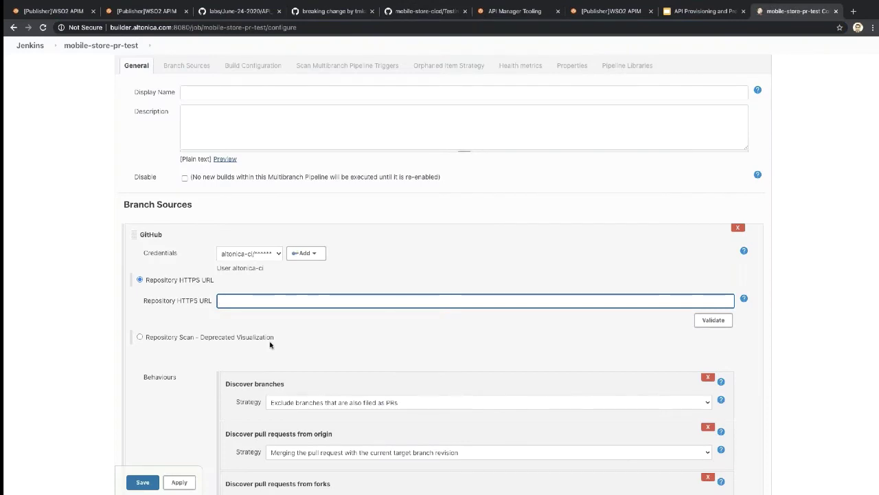
pyautogui.press('super+v')
# Step: Remove the Discover branches behaviour, select the Script Path, and go to the repository root on GitHub
pyautogui.scroll(-5, 447, 238)
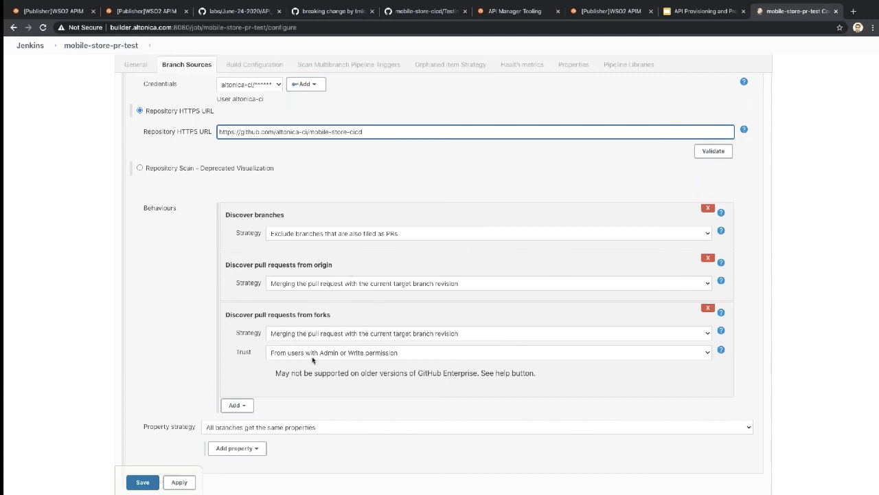
pyautogui.click(707, 213)
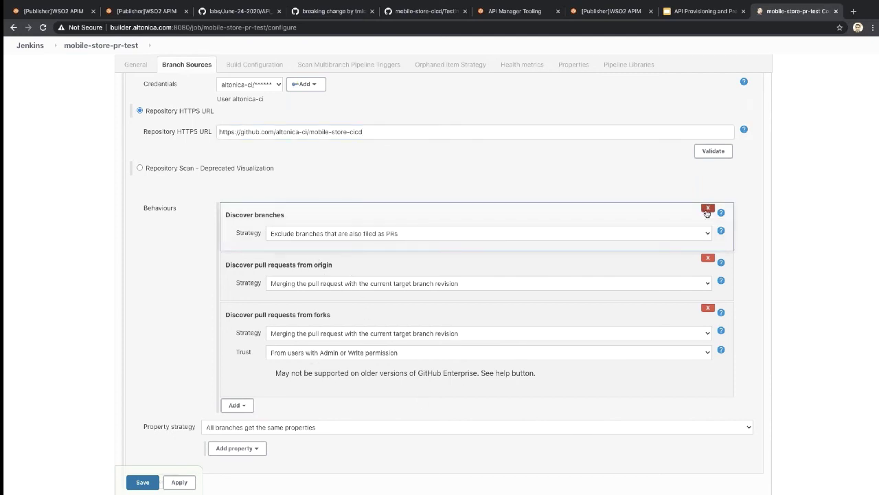
pyautogui.scroll(-1, 296, 378)
pyautogui.scroll(-3, 297, 378)
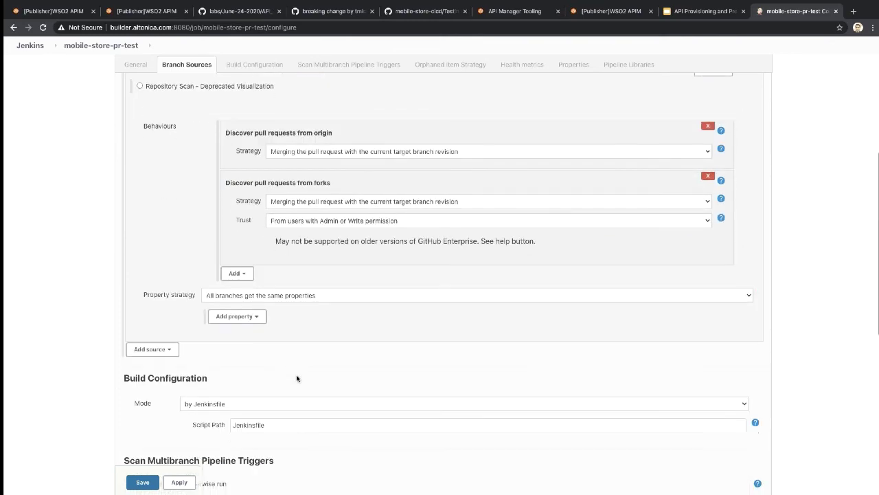
pyautogui.doubleClick(275, 331)
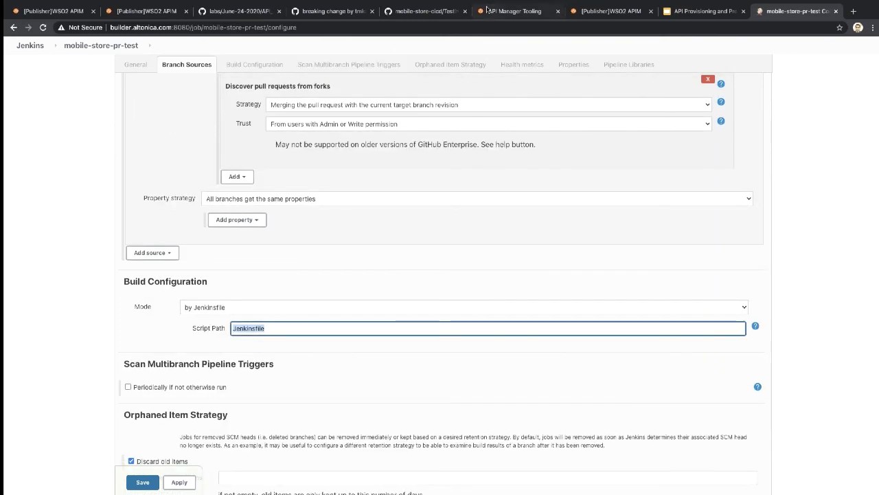
pyautogui.click(422, 11)
pyautogui.click(277, 134)
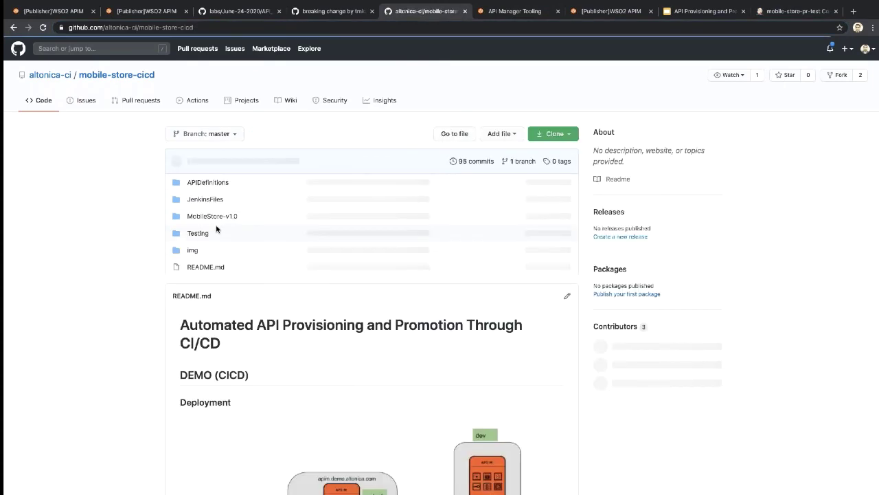
# Step: Browse to the Jenkinsfile in the repository's JenkinsFiles/pr-analysis folder
pyautogui.click(225, 205)
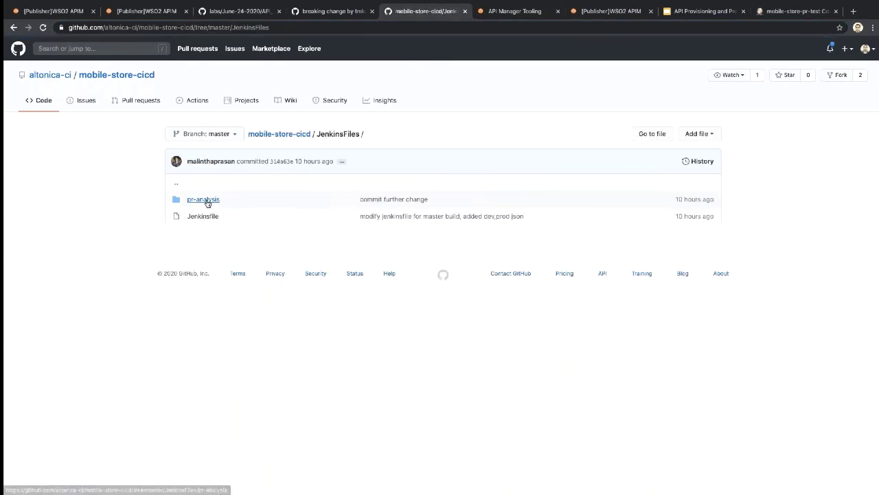
pyautogui.click(204, 200)
pyautogui.moveTo(306, 28); pyautogui.dragTo(232, 28)
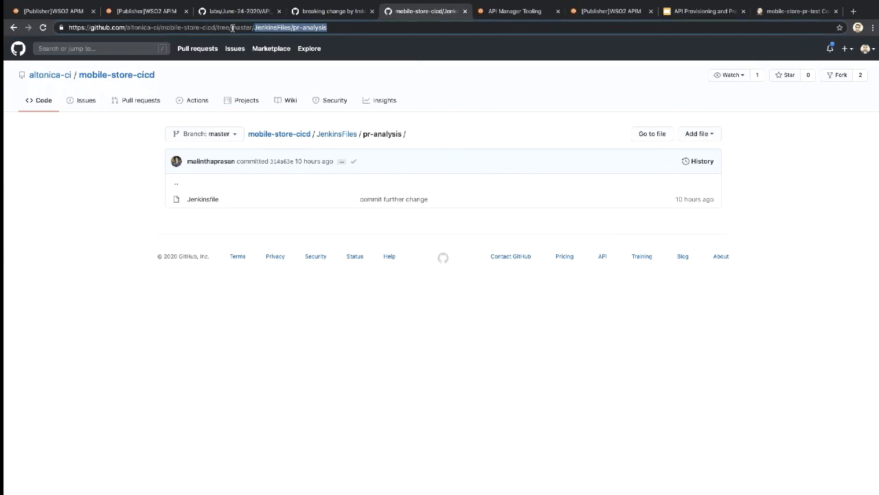
pyautogui.click(201, 199)
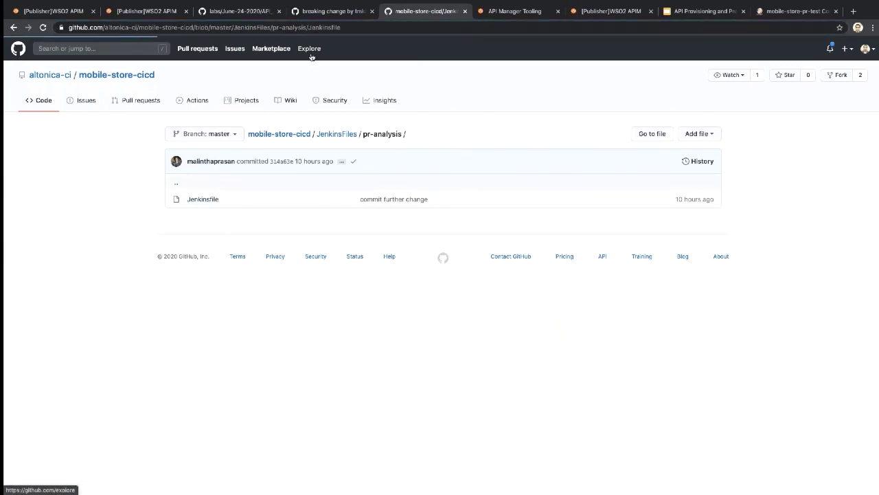
# Step: Review the Jenkinsfile stages, noting the pr-test environment and the import and sleep commands
pyautogui.scroll(-5, 347, 415)
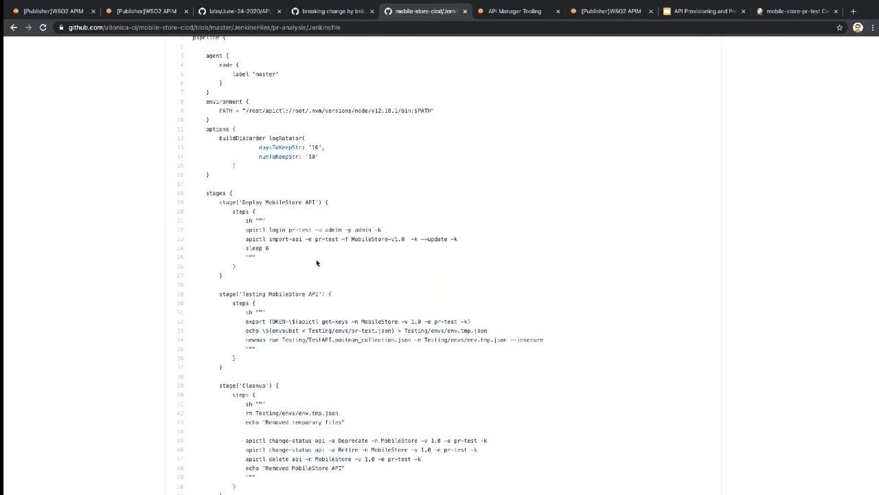
pyautogui.scroll(-1, 313, 264)
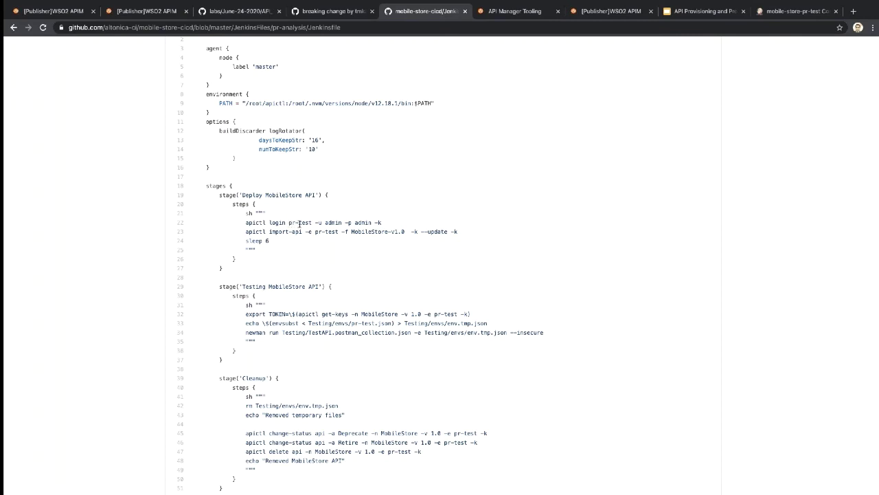
pyautogui.moveTo(289, 222); pyautogui.dragTo(314, 224)
pyautogui.tripleClick(272, 239)
pyautogui.click(270, 327)
# Step: Scroll through the remaining stages and copy the path JenkinsFiles/pr-analysis/Jenkinsfile
pyautogui.scroll(-1, 272, 334)
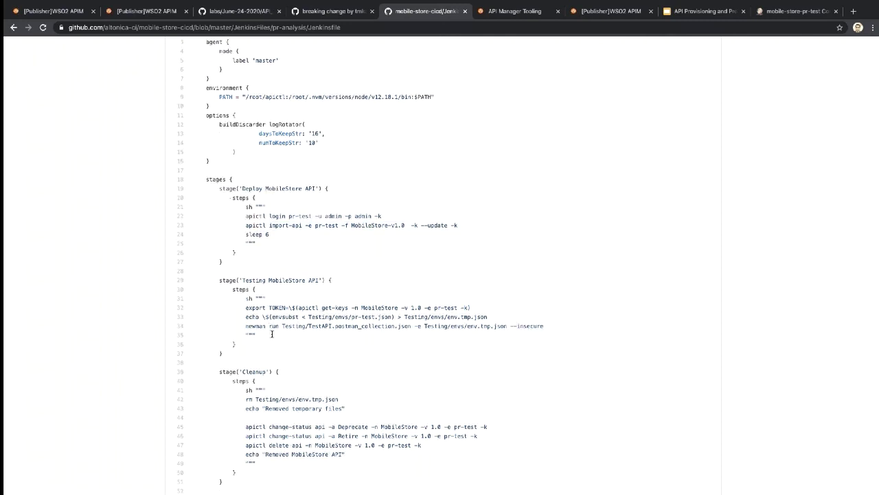
pyautogui.scroll(-1, 272, 334)
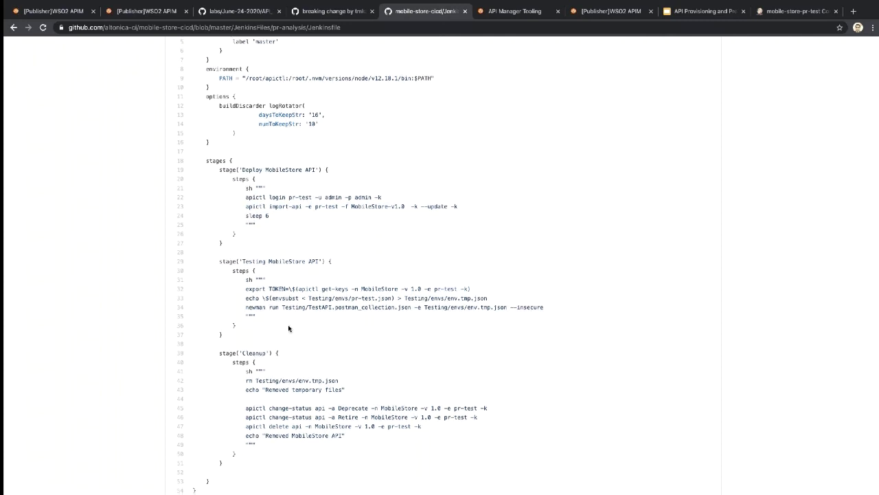
pyautogui.scroll(-3, 289, 329)
pyautogui.scroll(4, 275, 416)
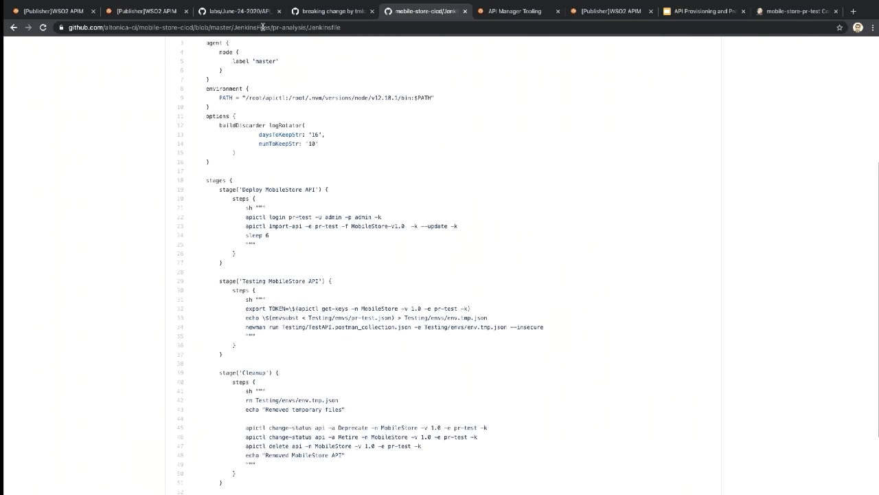
pyautogui.moveTo(260, 27); pyautogui.dragTo(367, 27)
pyautogui.press('super+c')
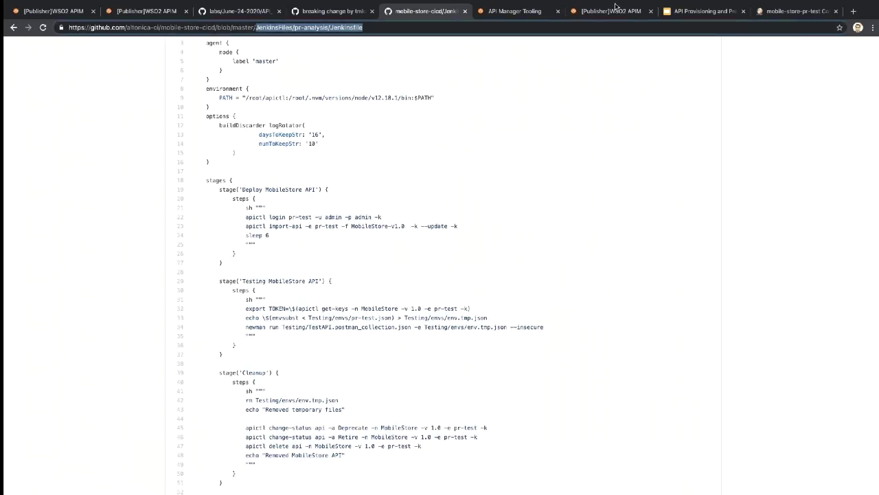
pyautogui.click(781, 18)
# Step: Paste JenkinsFiles/pr-analysis/Jenkinsfile as the script path and save the mobile-store-pr-test configuration
pyautogui.press('super+v')
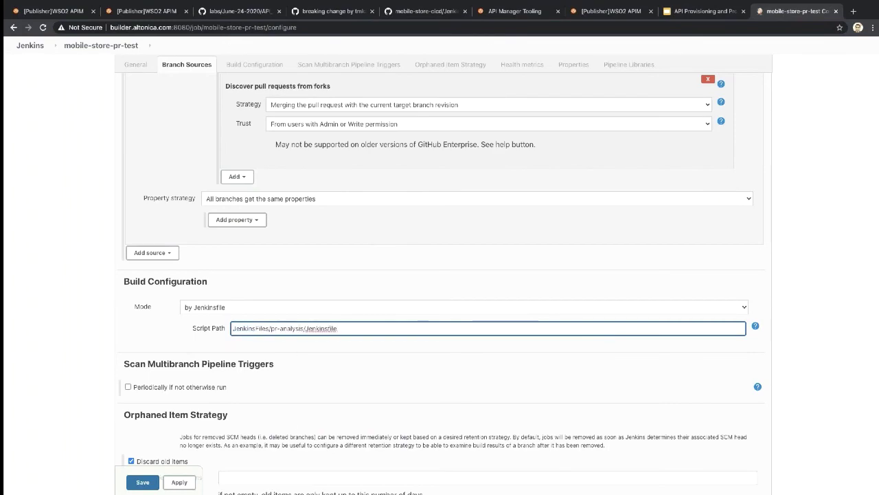
pyautogui.scroll(4, 296, 340)
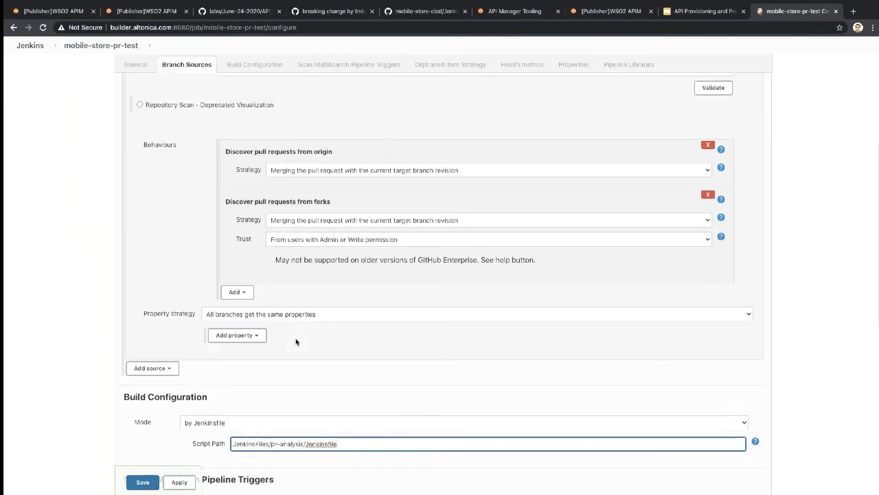
pyautogui.scroll(3, 295, 341)
pyautogui.scroll(-20, 295, 338)
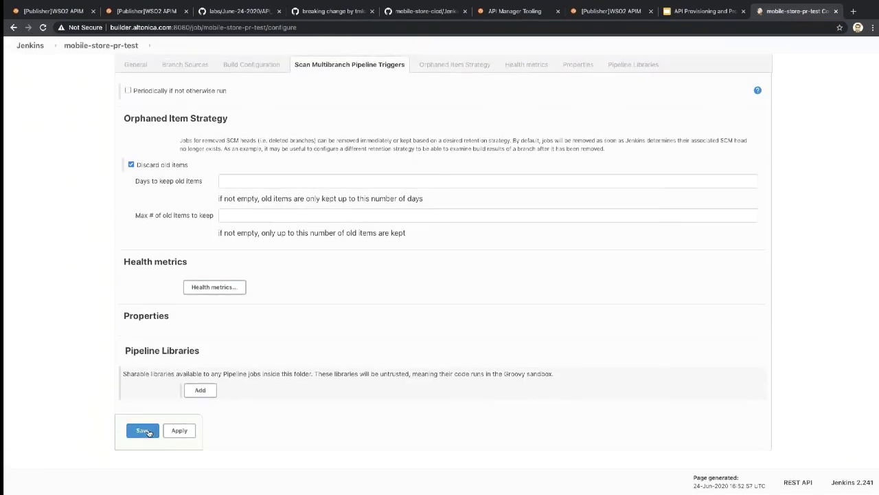
pyautogui.click(142, 430)
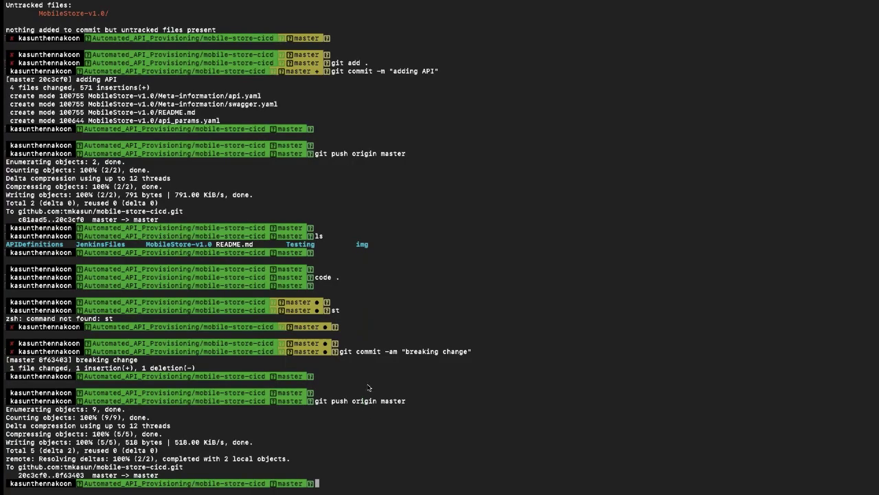
# Step: Change the swagger.yaml path from /mobile-device back to /mobile-devices in the editor
pyautogui.hotkey('ctrl', 'Right')
pyautogui.hotkey('ctrl', 'Left')
pyautogui.hotkey('ctrl', 'Left')
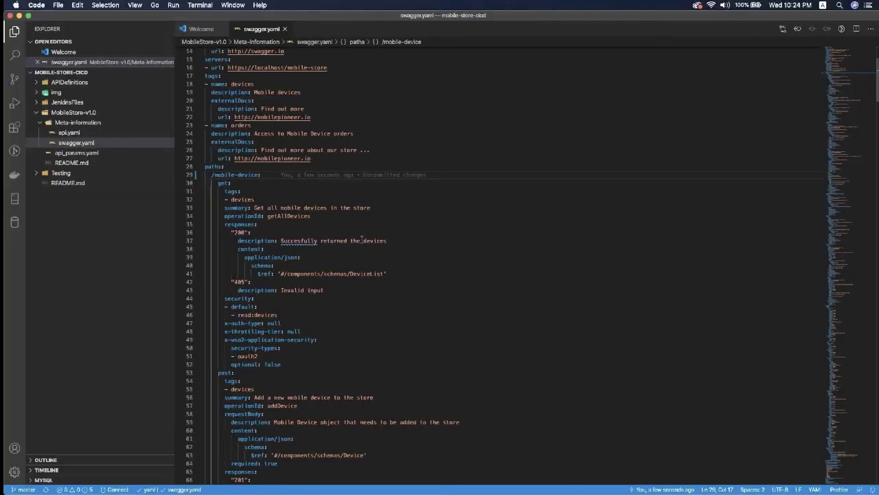
pyautogui.write('s')
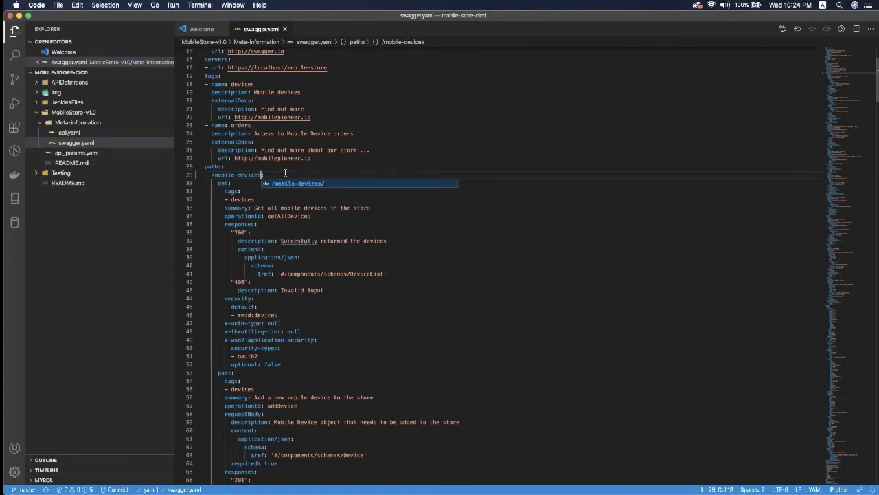
pyautogui.moveTo(285, 172); pyautogui.dragTo(296, 273)
pyautogui.click(294, 280)
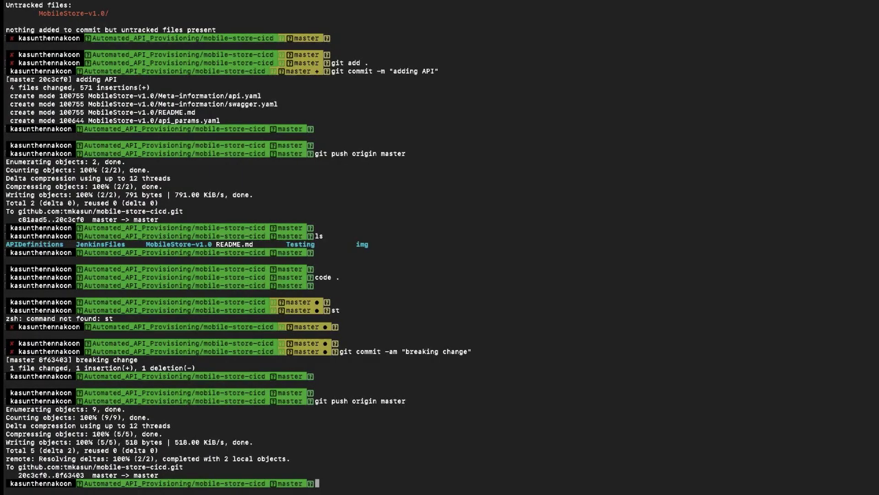
# Step: Clear the recalled push command from the terminal prompt
pyautogui.press('Return')
pyautogui.press('Up')
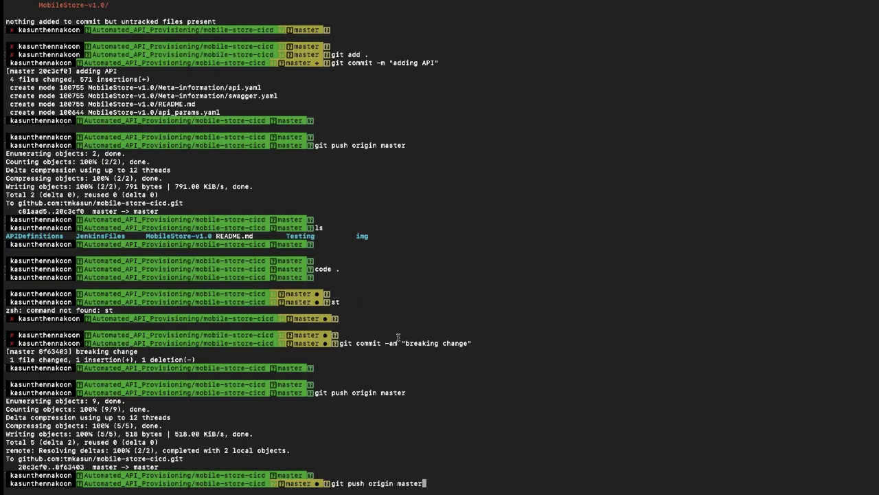
pyautogui.press('ctrl+super+d')
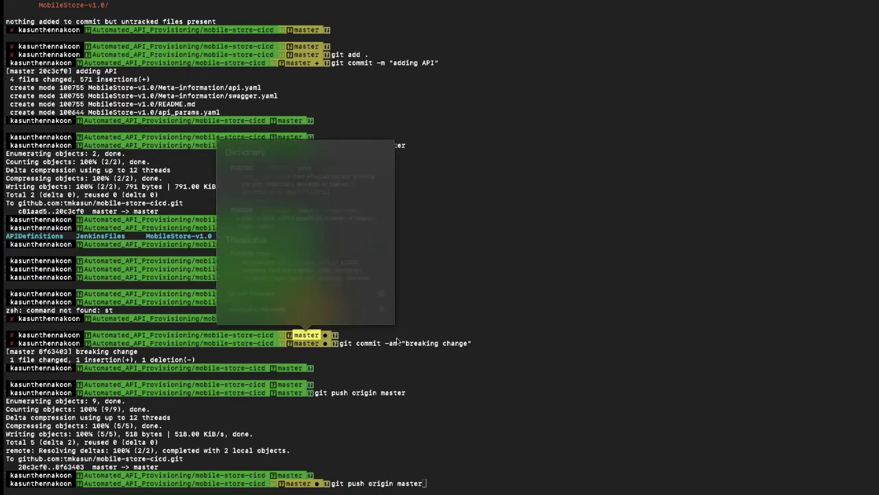
pyautogui.click(447, 339)
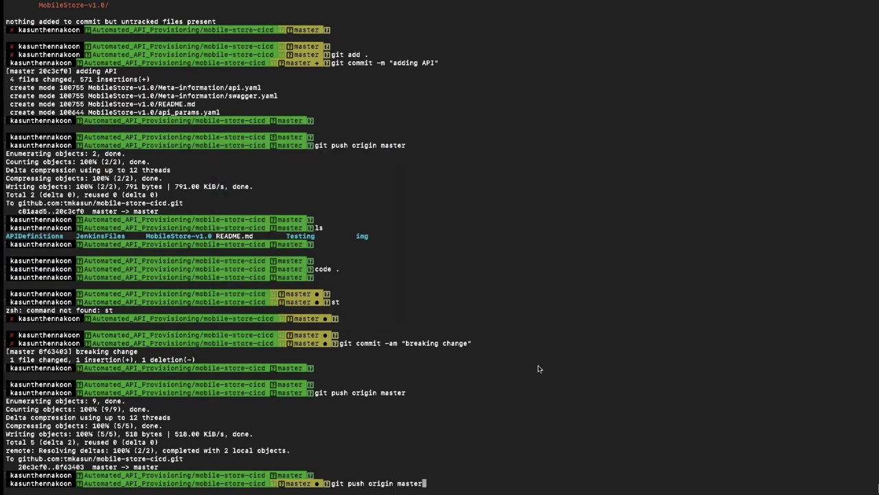
pyautogui.scroll(3, 537, 365)
pyautogui.scroll(-3, 537, 420)
pyautogui.press('BackSpace')
pyautogui.press('BackSpace')
pyautogui.press('BackSpace')
pyautogui.press('BackSpace')
pyautogui.press('BackSpace')
pyautogui.press('BackSpace')
pyautogui.press('BackSpace')
pyautogui.press('BackSpace')
pyautogui.press('BackSpace')
pyautogui.press('BackSpace')
pyautogui.press('BackSpace')
pyautogui.press('BackSpace')
pyautogui.press('BackSpace')
pyautogui.press('BackSpace')
pyautogui.press('BackSpace')
pyautogui.press('BackSpace')
pyautogui.press('BackSpace')
pyautogui.press('BackSpace')
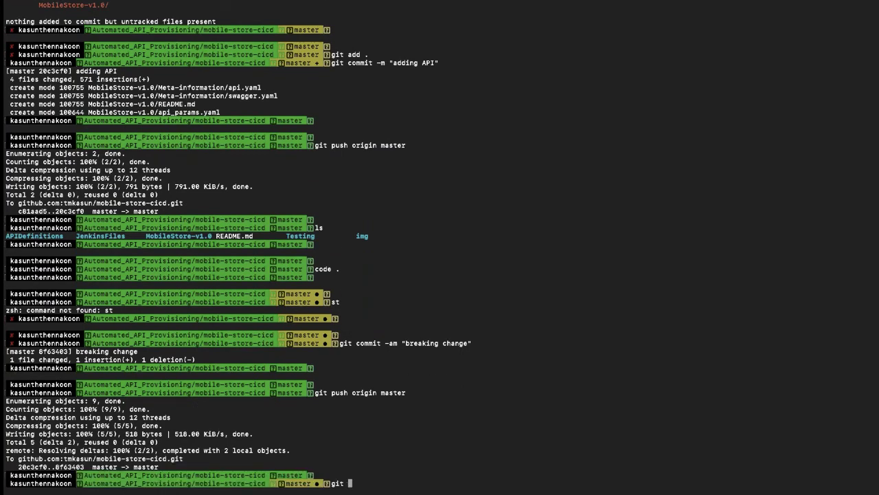
pyautogui.press('BackSpace')
pyautogui.press('BackSpace')
pyautogui.press('BackSpace')
pyautogui.press('BackSpace')
pyautogui.press('Up')
pyautogui.press('Down')
# Step: Commit the change with message "fixing" and push it to origin master
pyautogui.write('st')
pyautogui.press('Up')
pyautogui.press('Left')
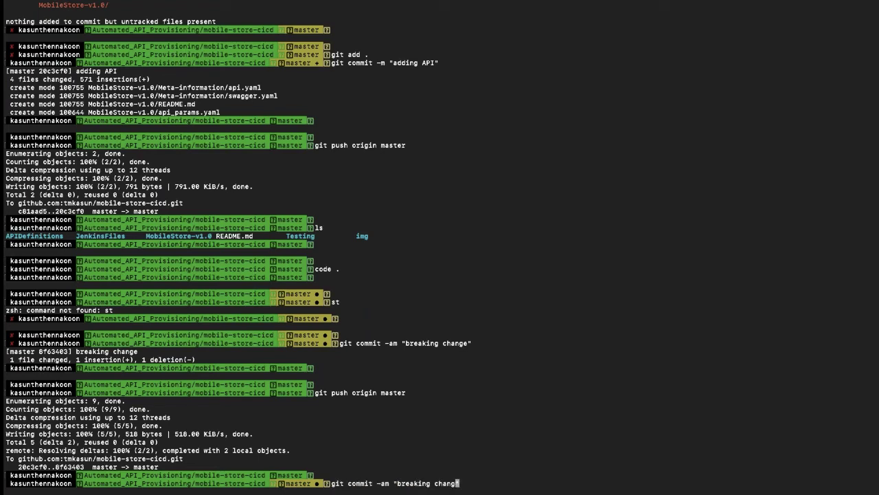
pyautogui.press('BackSpace')
pyautogui.press('BackSpace')
pyautogui.press('BackSpace')
pyautogui.press('BackSpace')
pyautogui.press('BackSpace')
pyautogui.press('BackSpace')
pyautogui.press('BackSpace')
pyautogui.press('BackSpace')
pyautogui.press('BackSpace')
pyautogui.press('BackSpace')
pyautogui.press('BackSpace')
pyautogui.press('BackSpace')
pyautogui.press('BackSpace')
pyautogui.press('BackSpace')
pyautogui.write('fixing')
pyautogui.press('Return')
pyautogui.press('Up')
pyautogui.press('Up')
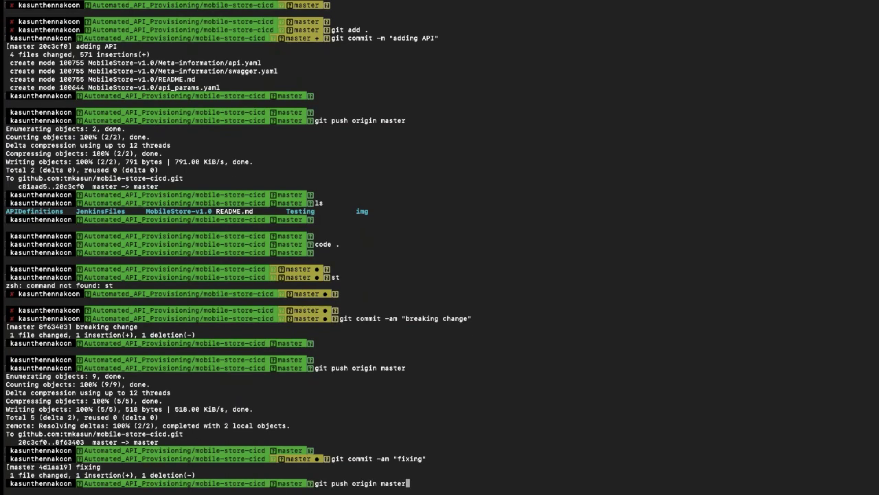
pyautogui.press('Return')
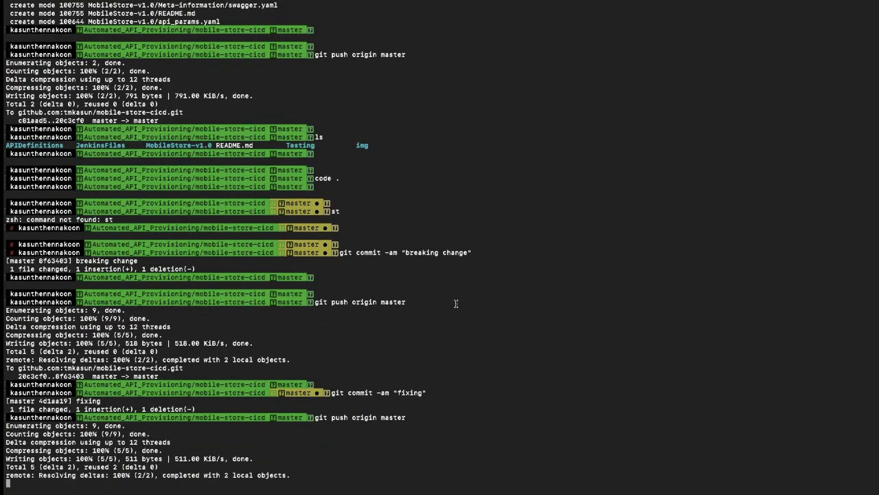
pyautogui.hotkey('ctrl', 'Right')
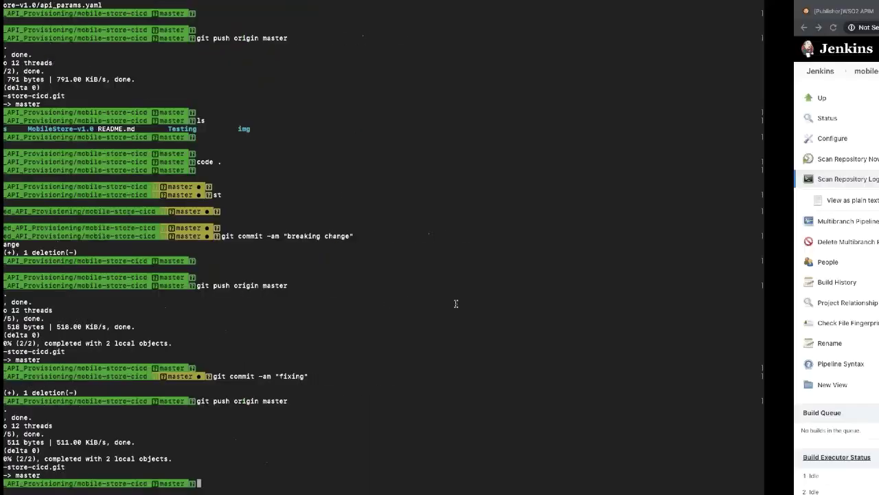
# Step: Go to the incognito browser window holding the GitHub webhook settings
pyautogui.click(421, 11)
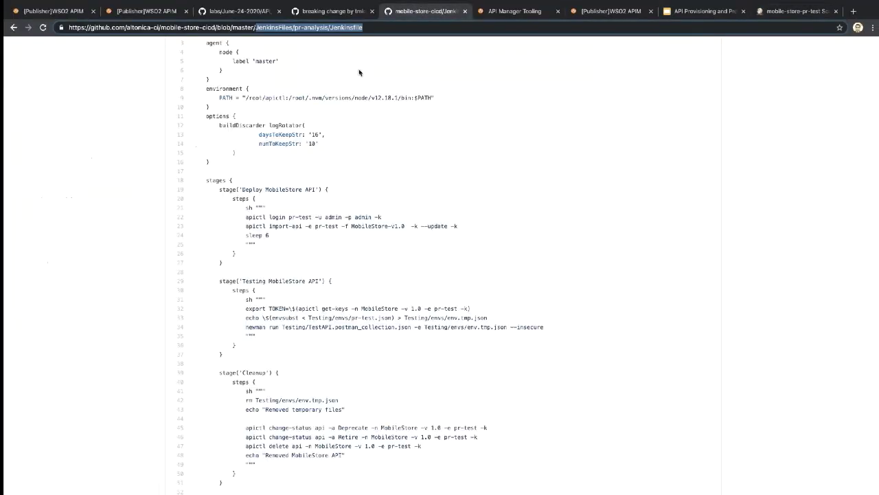
pyautogui.scroll(3, 444, 143)
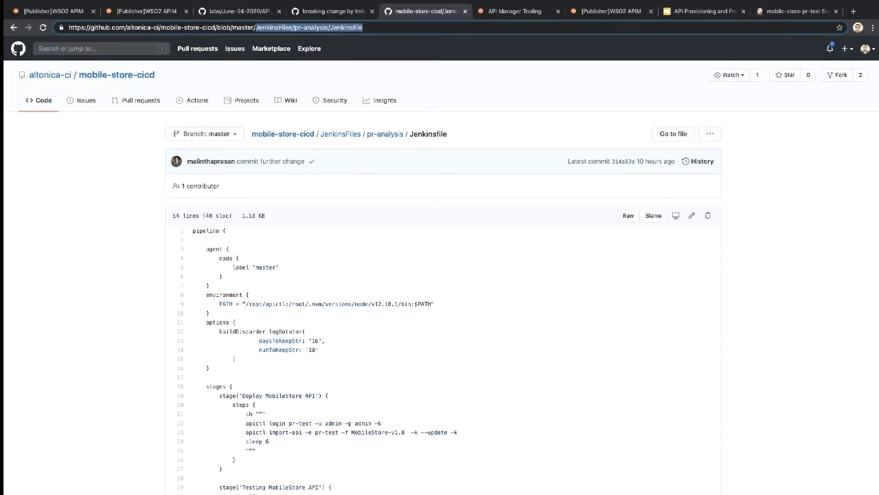
pyautogui.click(871, 27)
pyautogui.click(593, 47)
pyautogui.hotkey('ctrl', 'Right')
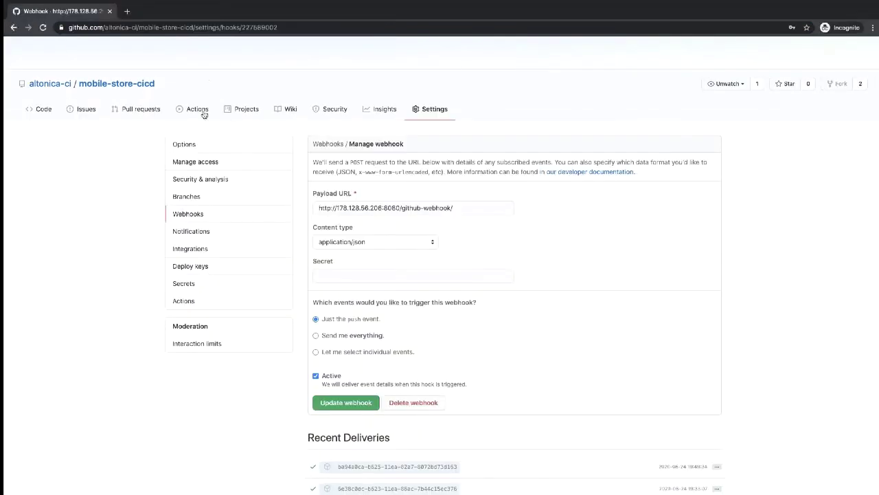
# Step: Open the existing Jenkins github-webhook of mobile-store-cicd for editing in repository settings
pyautogui.click(127, 88)
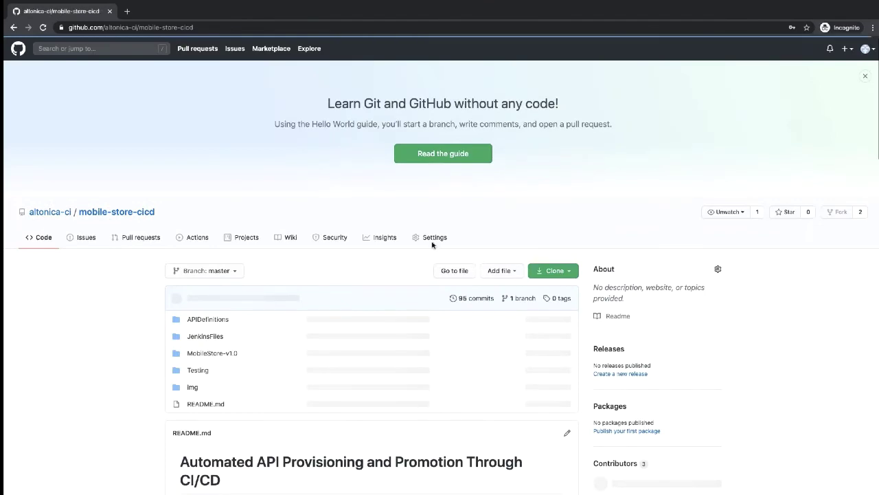
pyautogui.click(433, 237)
pyautogui.scroll(-2, 264, 255)
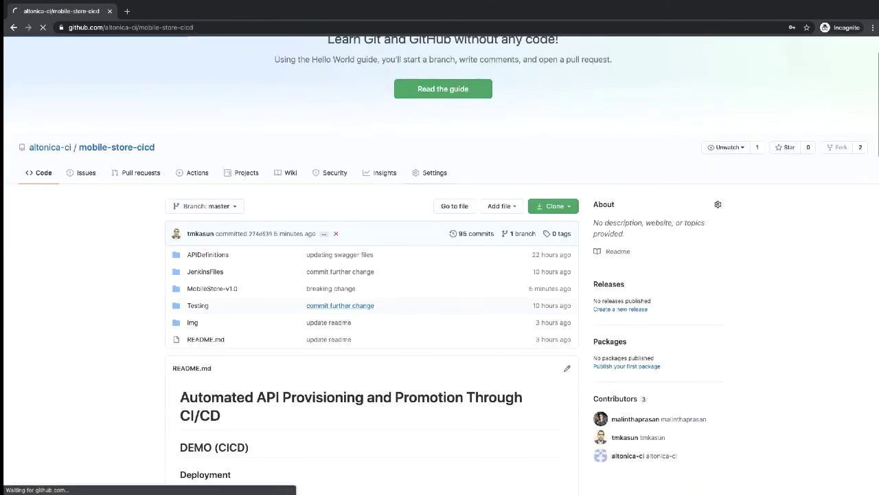
pyautogui.scroll(-2, 263, 255)
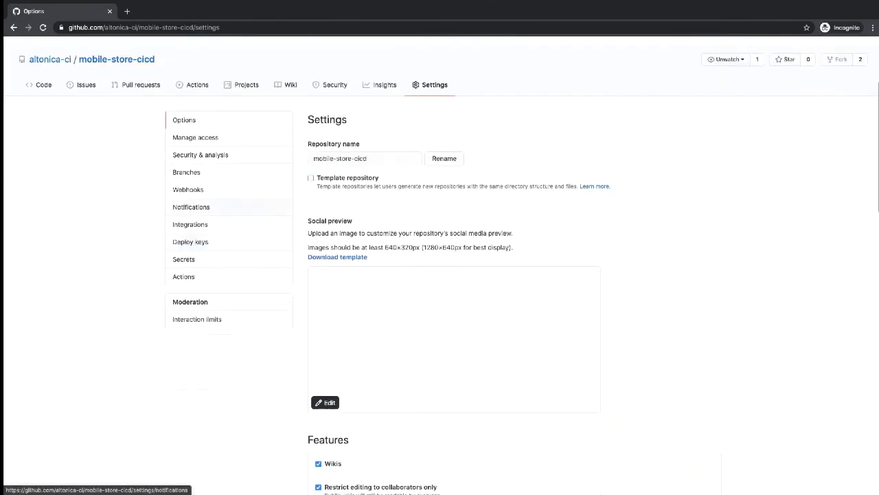
pyautogui.click(196, 194)
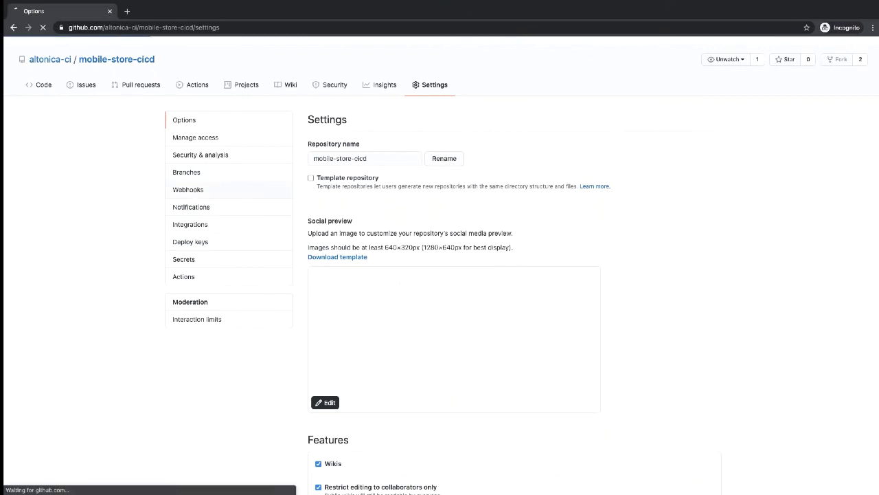
pyautogui.scroll(-1, 678, 267)
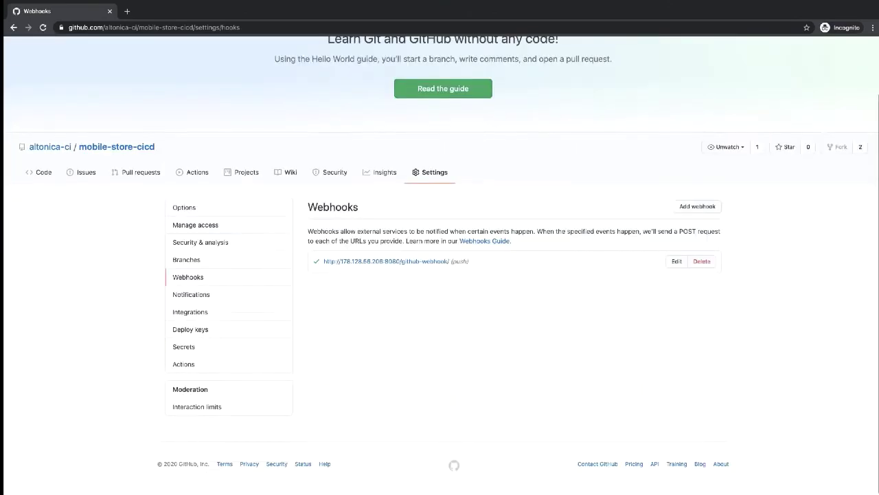
pyautogui.click(677, 266)
# Step: Set the webhook to trigger on individual events including Pull requests, and update it
pyautogui.scroll(-8, 515, 275)
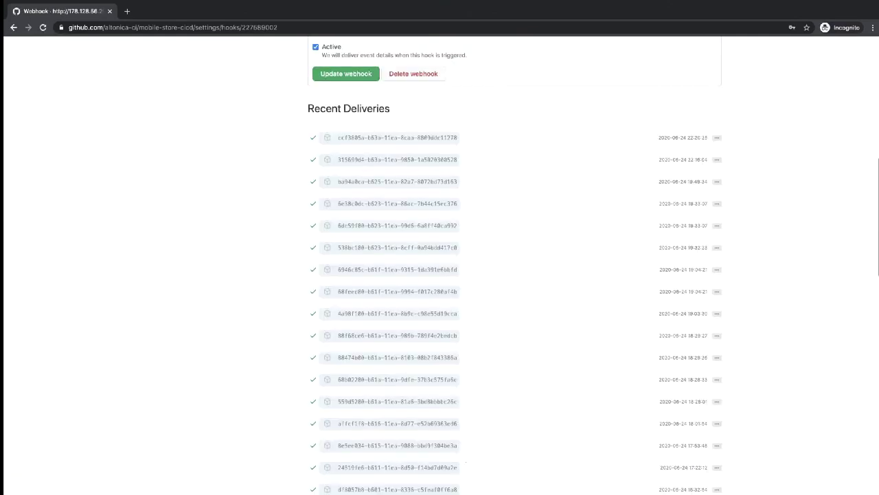
pyautogui.scroll(3, 515, 275)
pyautogui.scroll(2, 376, 294)
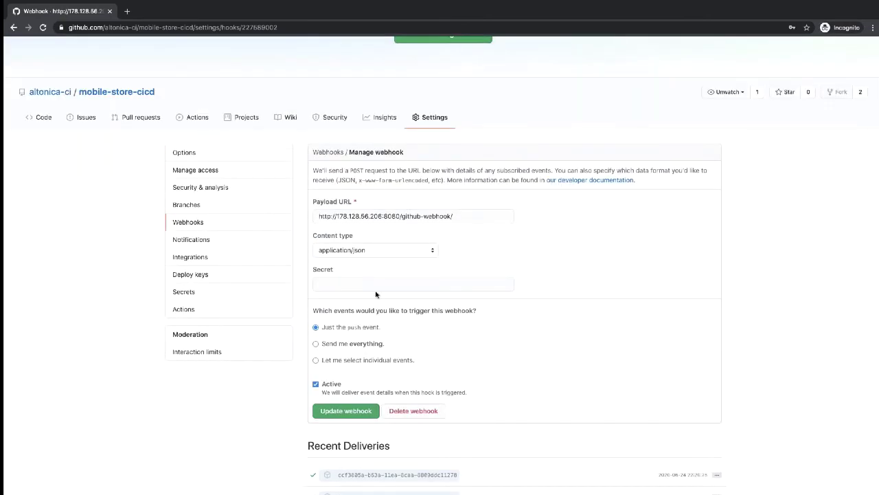
pyautogui.scroll(-1, 375, 338)
pyautogui.click(343, 343)
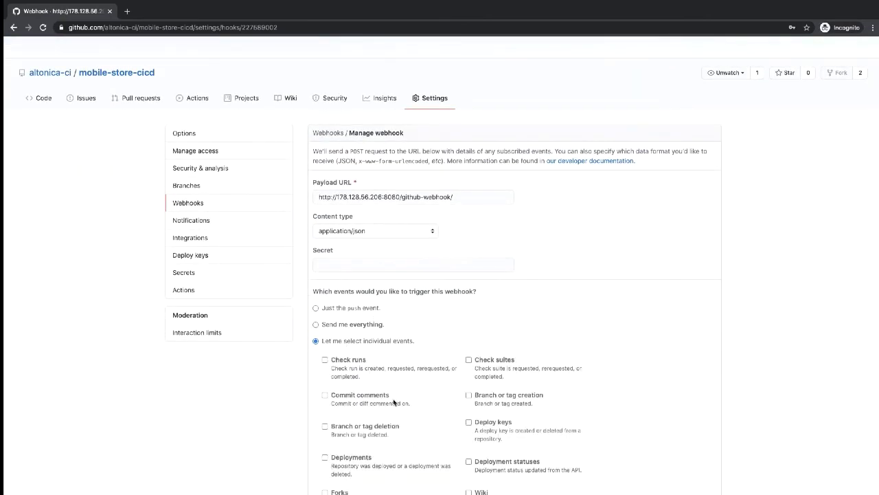
pyautogui.scroll(-5, 393, 402)
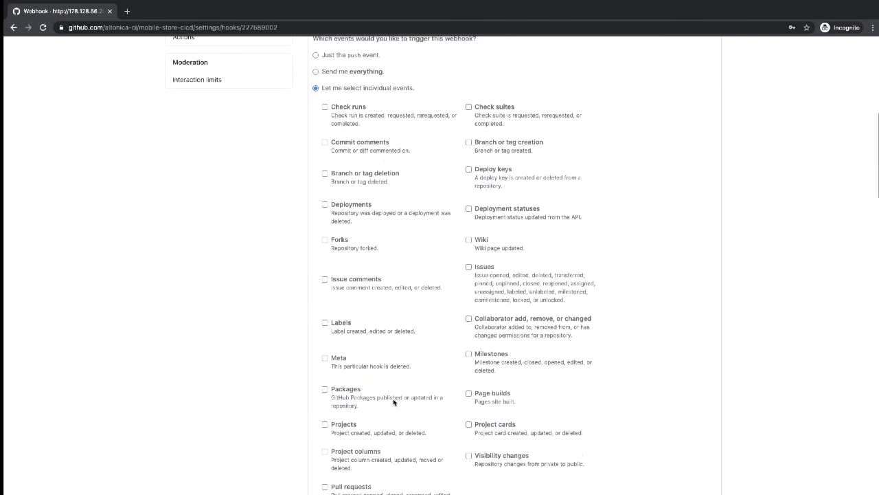
pyautogui.scroll(-2, 446, 383)
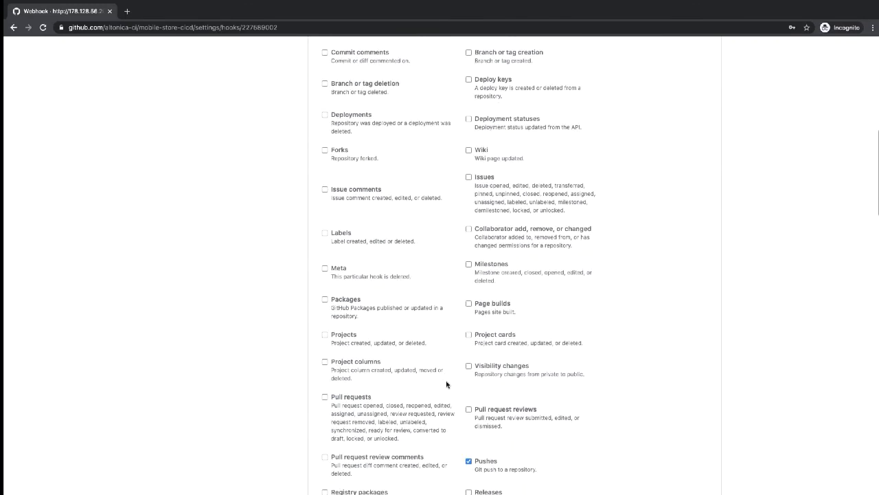
pyautogui.click(325, 397)
pyautogui.scroll(-1, 523, 456)
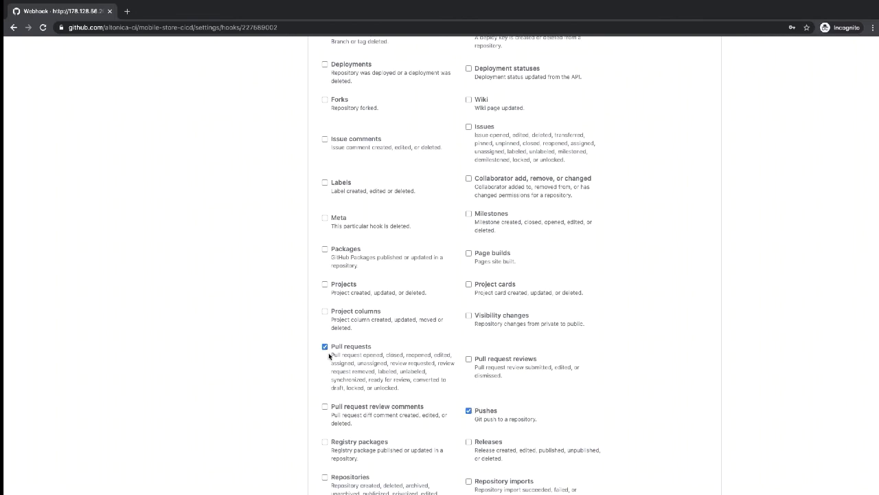
pyautogui.scroll(-6, 329, 355)
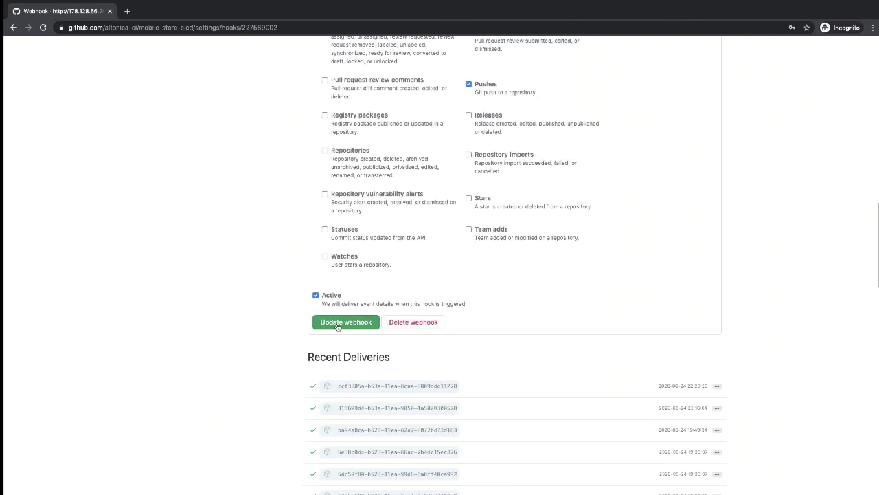
pyautogui.click(337, 326)
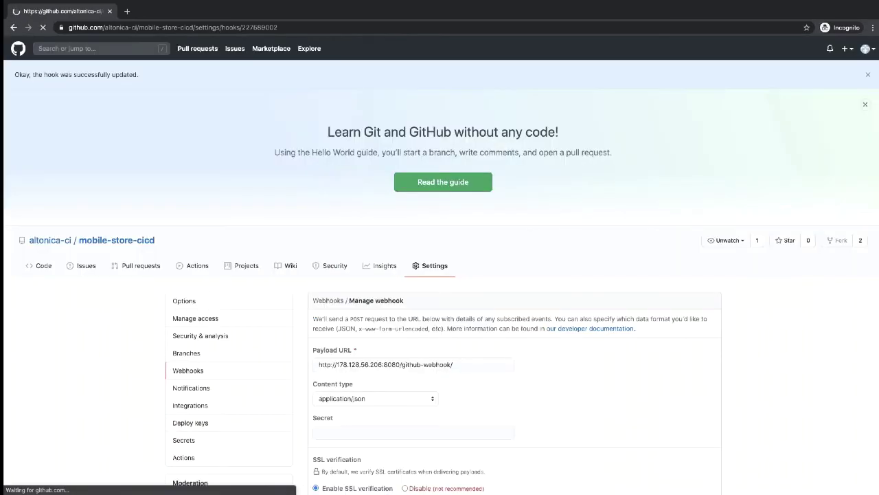
# Step: Load the fork's mobile-store-cicd repository by entering its address in the main browser window
pyautogui.hotkey('ctrl', 'Left')
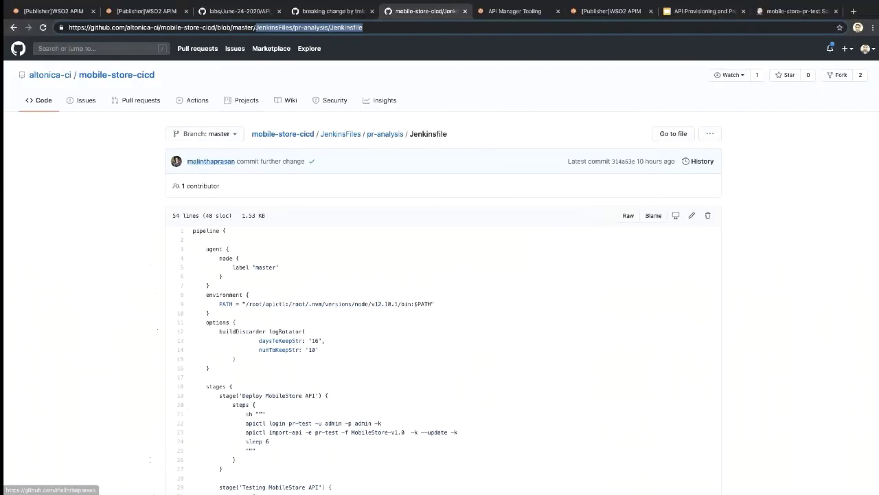
pyautogui.moveTo(127, 27); pyautogui.dragTo(377, 36)
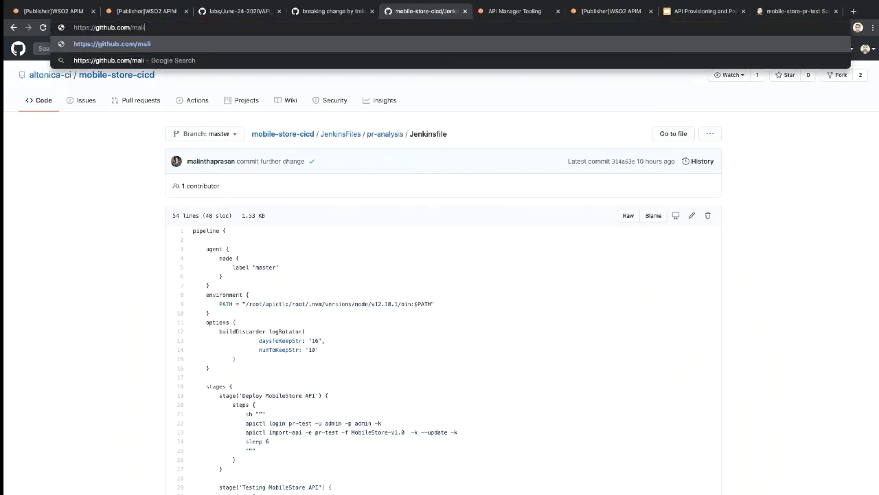
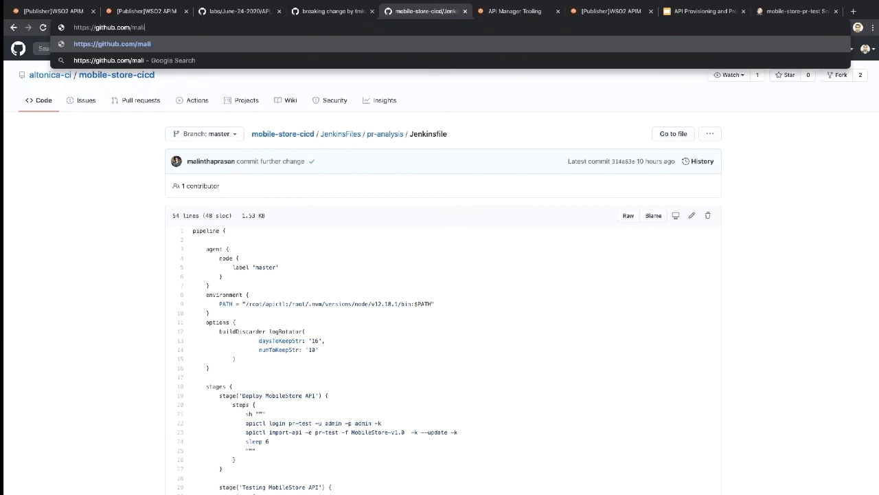
pyautogui.write('tmk')
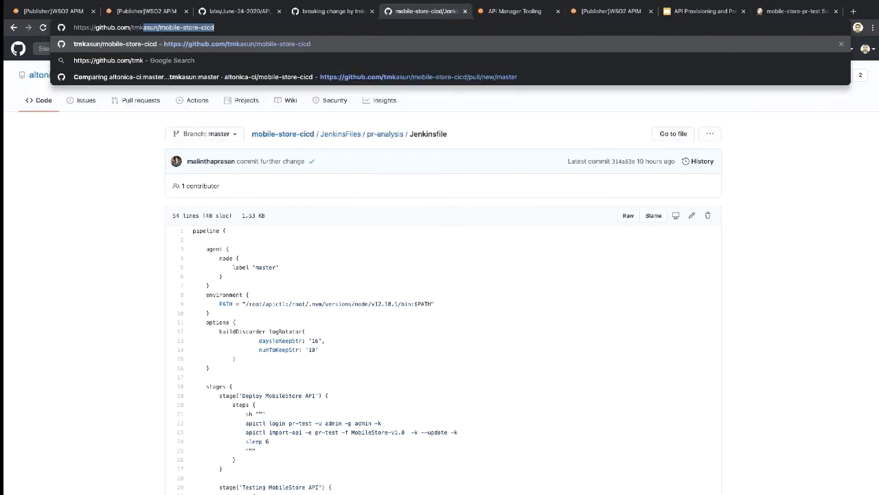
pyautogui.press('Return')
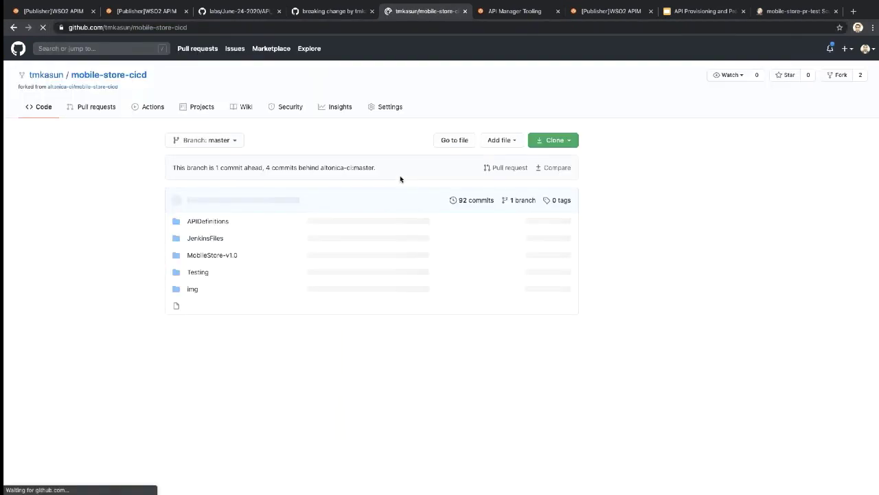
# Step: Compare the fork against upstream master and create the "fixing" pull request
pyautogui.click(508, 168)
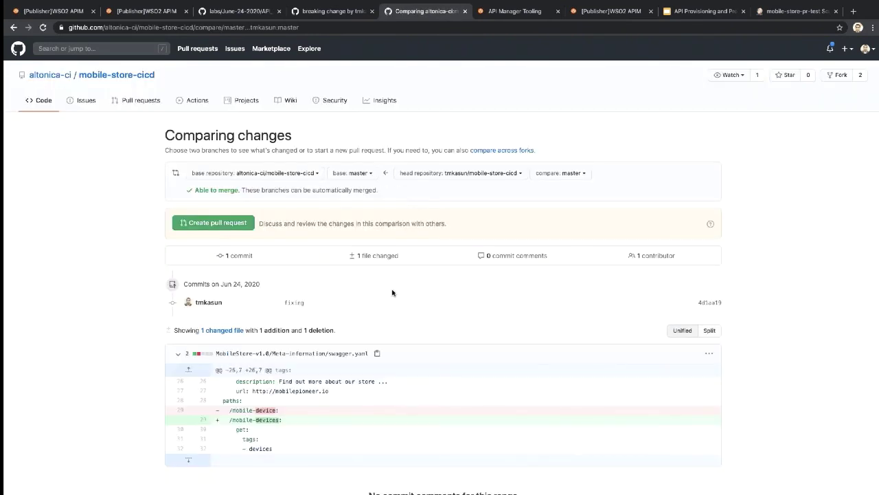
pyautogui.scroll(-1, 392, 292)
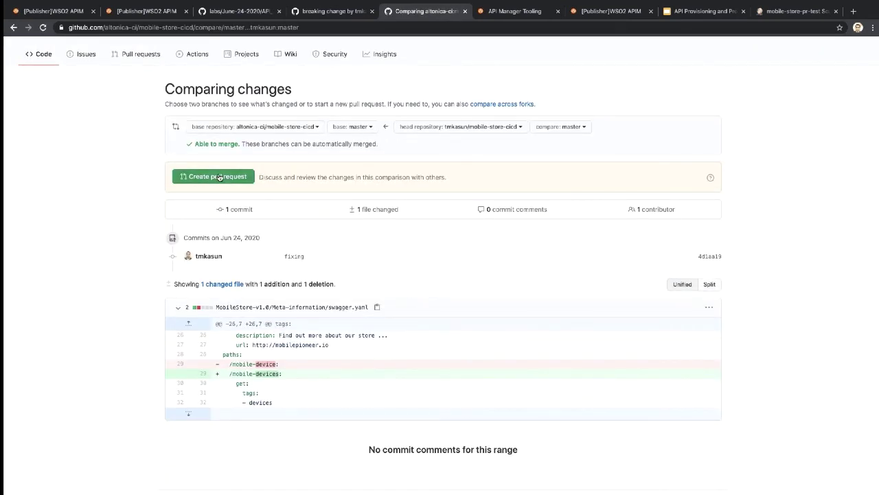
pyautogui.click(218, 177)
pyautogui.click(519, 325)
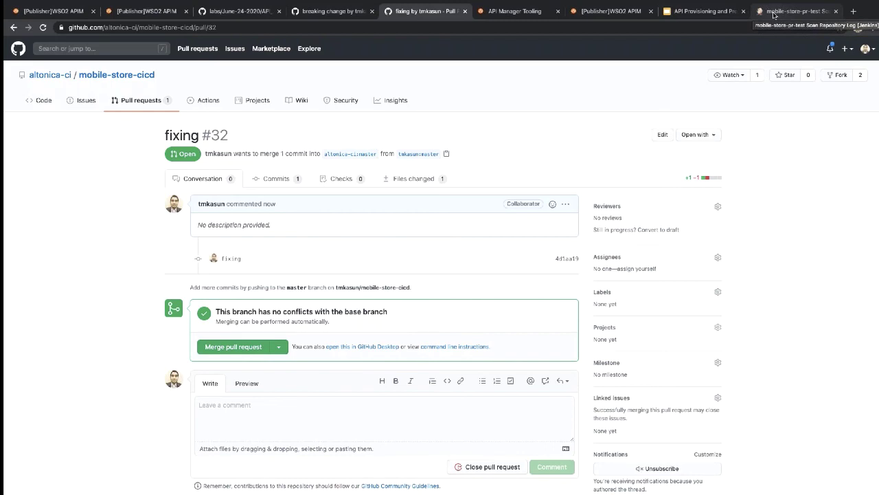
# Step: Go from the scan repository log to the mobile-store-pr-test project page
pyautogui.click(773, 11)
pyautogui.scroll(-1, 240, 249)
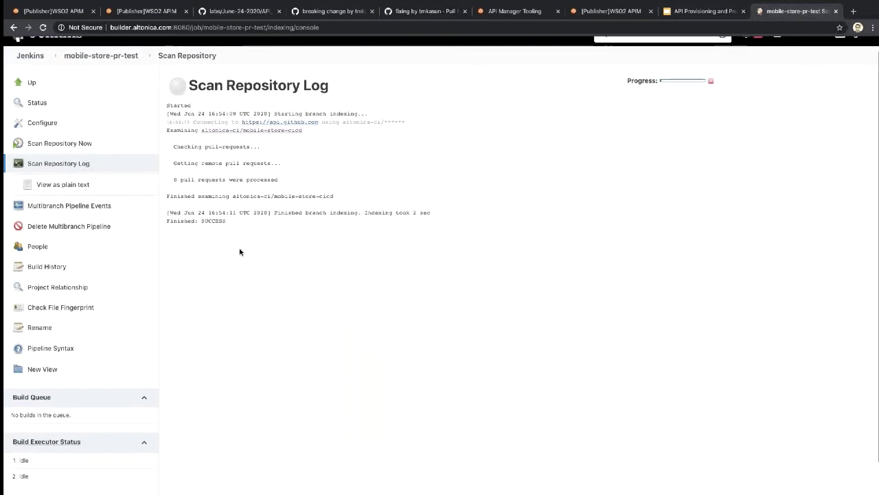
pyautogui.click(103, 56)
pyautogui.scroll(-1, 185, 329)
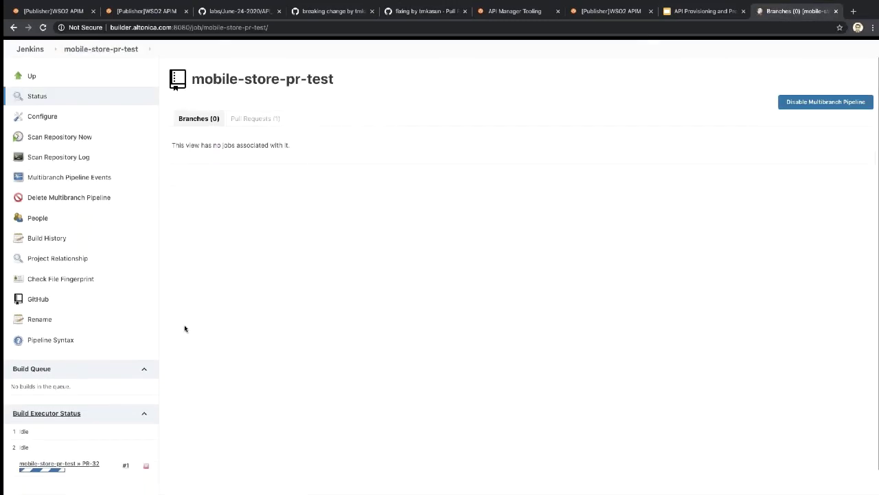
pyautogui.scroll(-1, 164, 350)
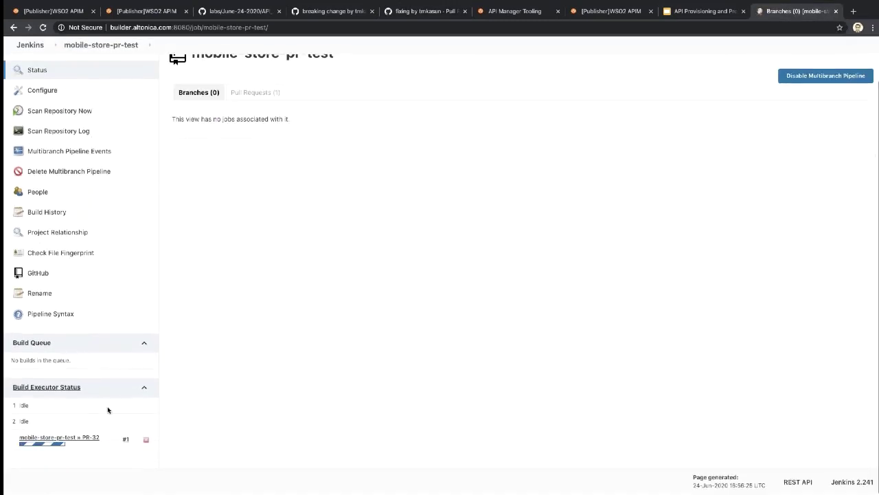
# Step: Check PR-32 build #1's console output for SUCCESS, then return to pull request #32
pyautogui.click(90, 442)
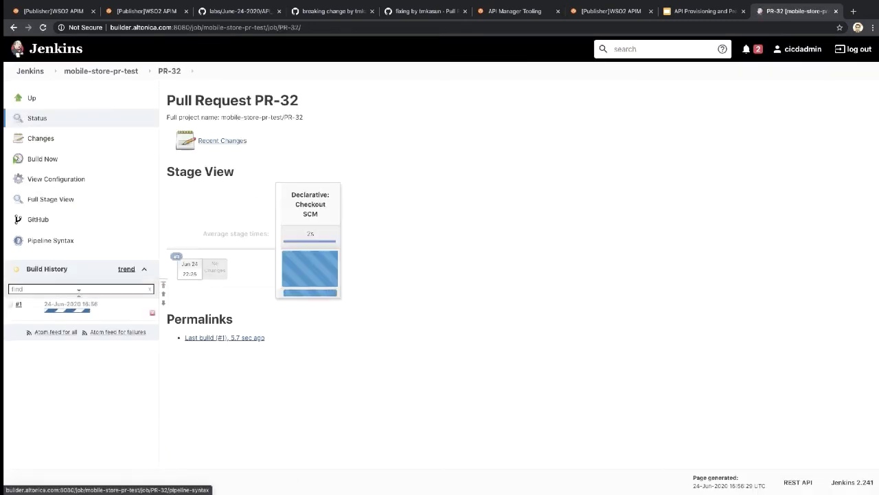
pyautogui.click(19, 303)
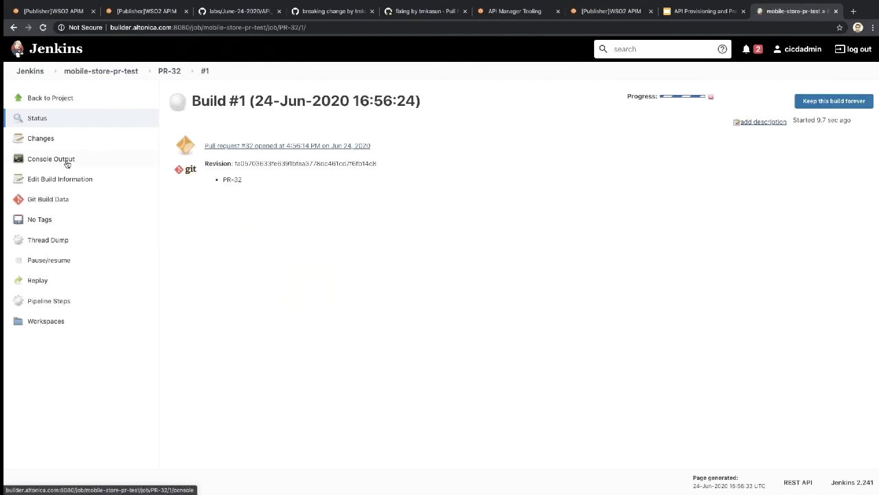
pyautogui.click(66, 163)
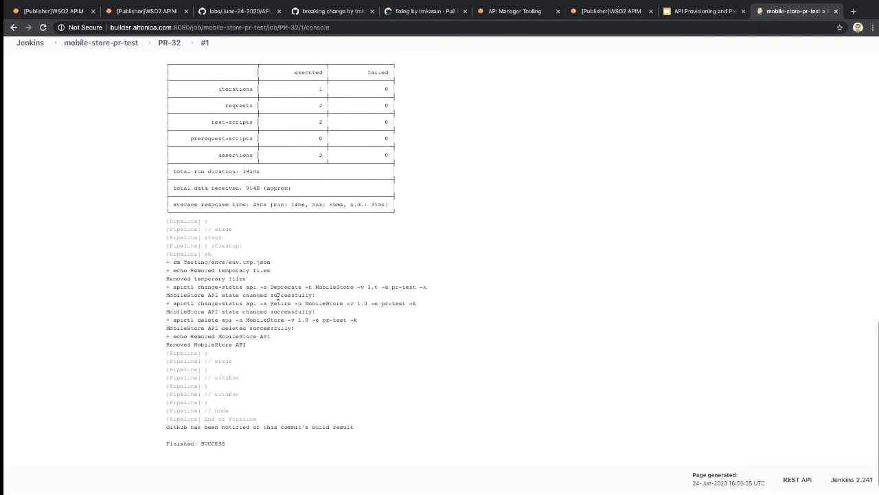
pyautogui.click(426, 17)
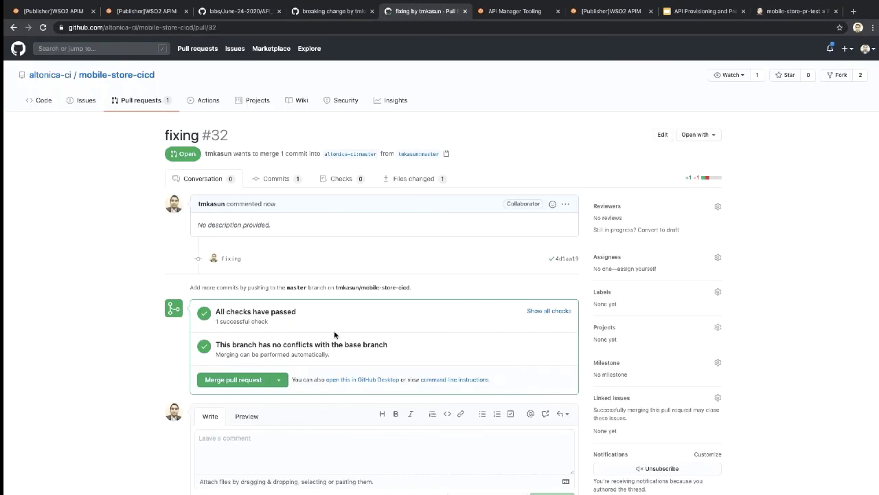
# Step: Expand the passed checks to confirm the Jenkins check reports 'This commit looks good'
pyautogui.click(550, 310)
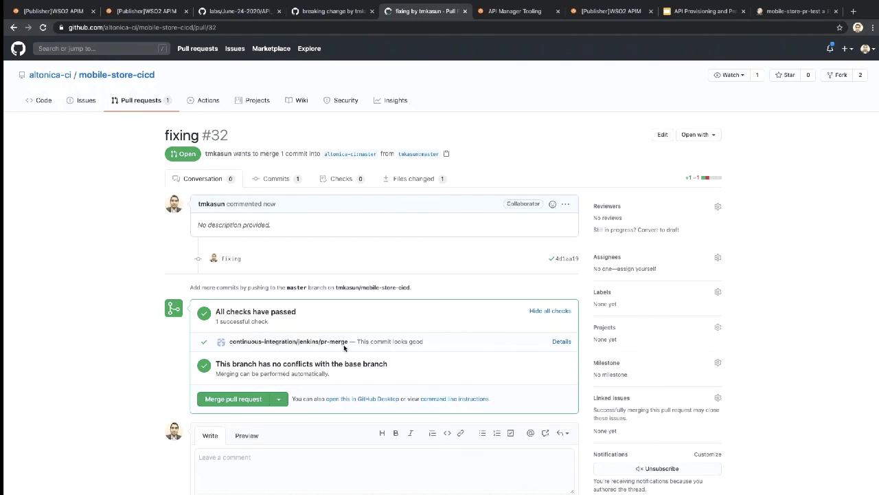
pyautogui.moveTo(358, 342); pyautogui.dragTo(426, 348)
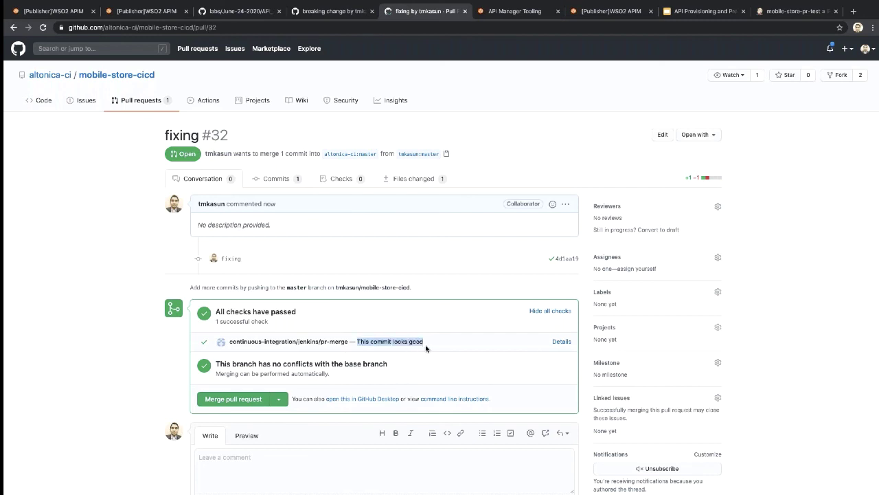
pyautogui.click(427, 347)
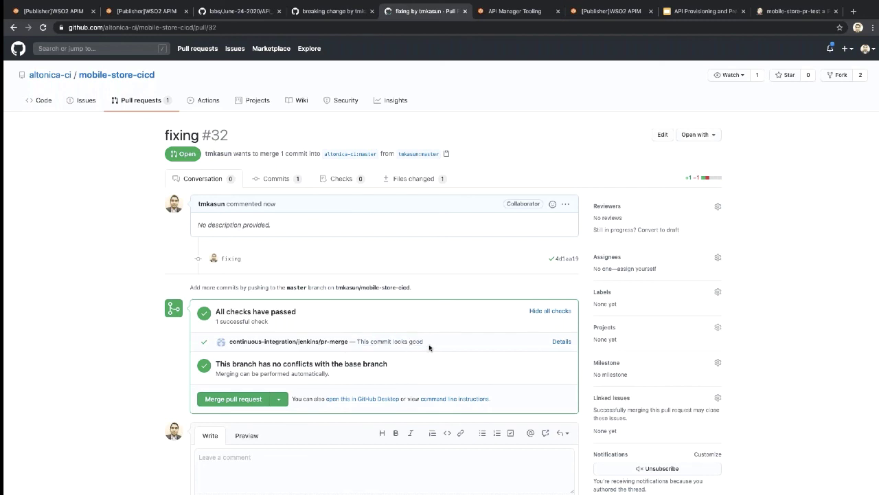
# Step: Merge pull request #32 into master, confirm, and return to the Jenkins PR-32 console
pyautogui.click(231, 400)
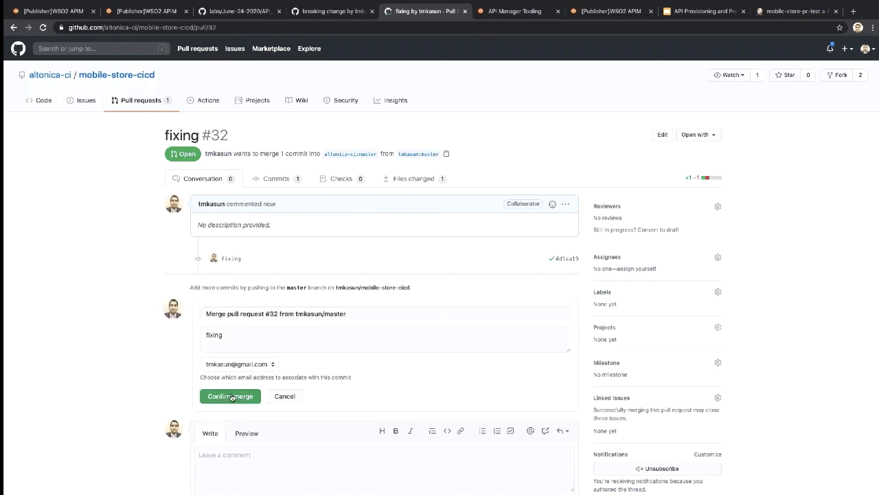
pyautogui.click(231, 396)
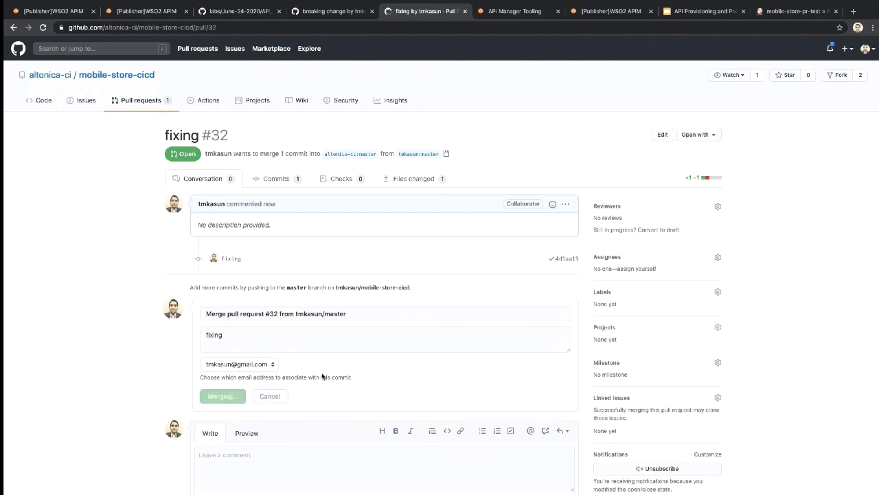
pyautogui.scroll(-1, 356, 320)
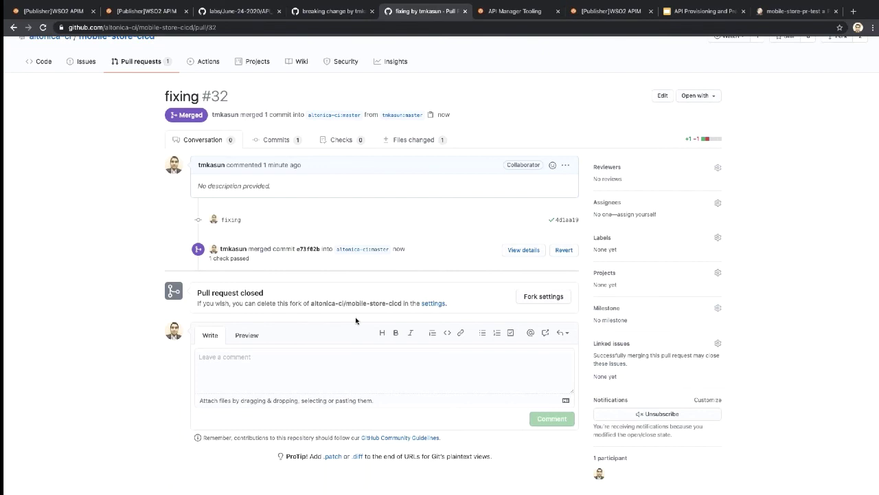
pyautogui.scroll(1, 356, 296)
pyautogui.scroll(-1, 372, 270)
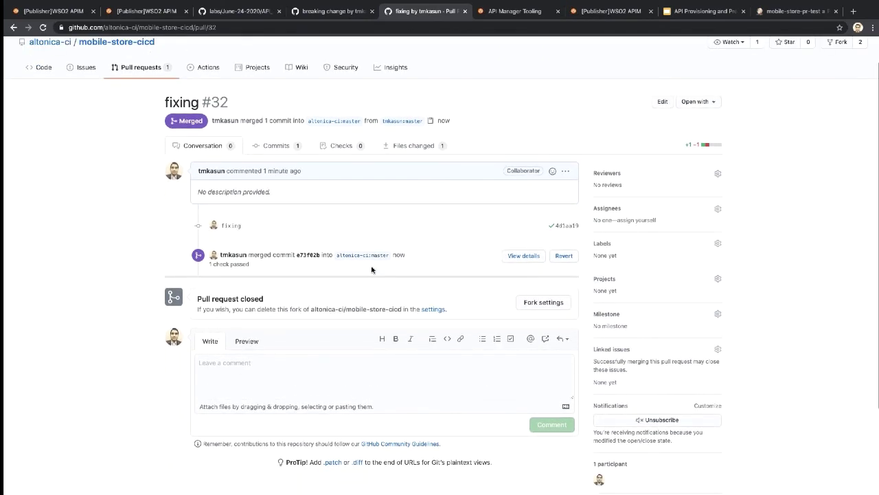
pyautogui.scroll(1, 371, 270)
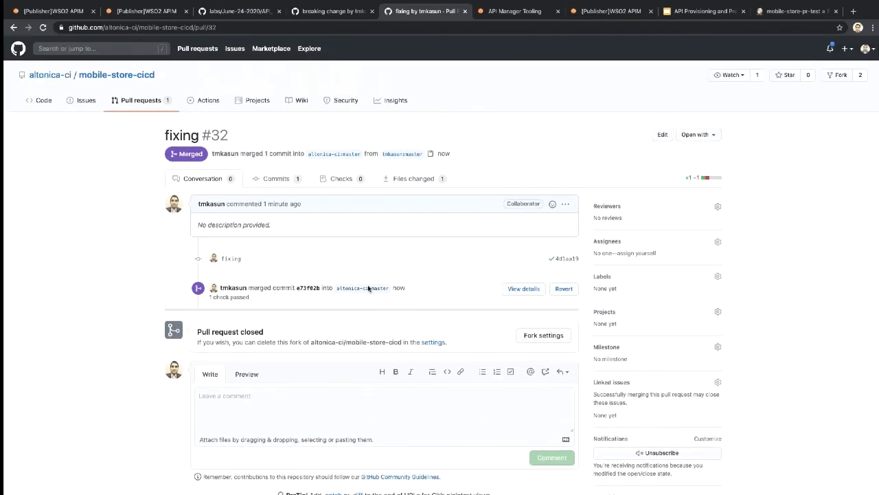
pyautogui.click(770, 13)
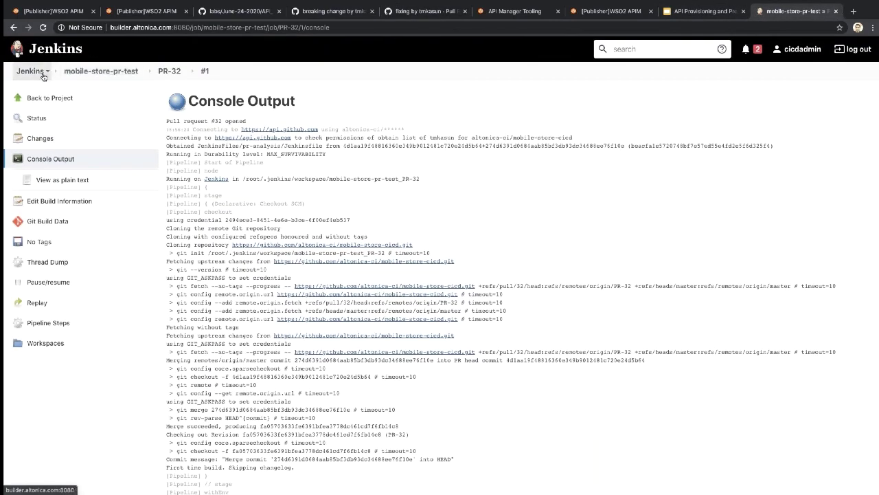
# Step: Open build #4 of the mobile-store-cicd3 master job and confirm its console ends with 'Finished: SUCCESS'
pyautogui.click(27, 72)
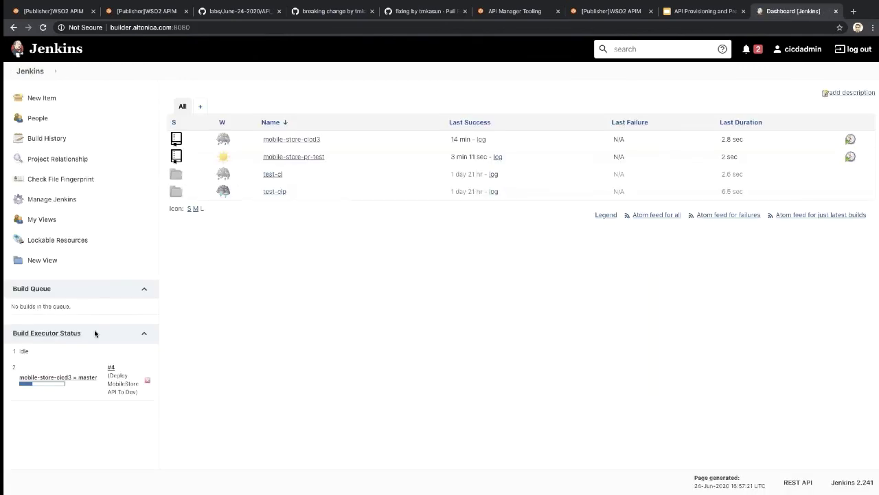
pyautogui.click(84, 380)
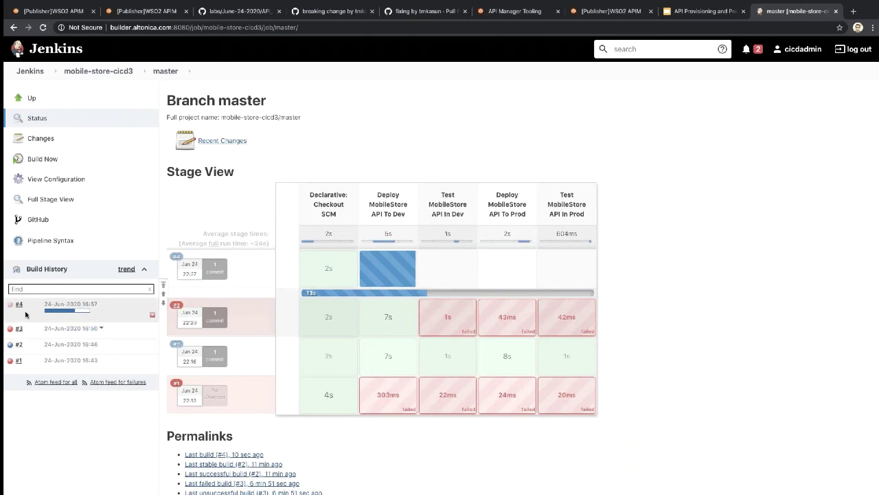
pyautogui.click(19, 307)
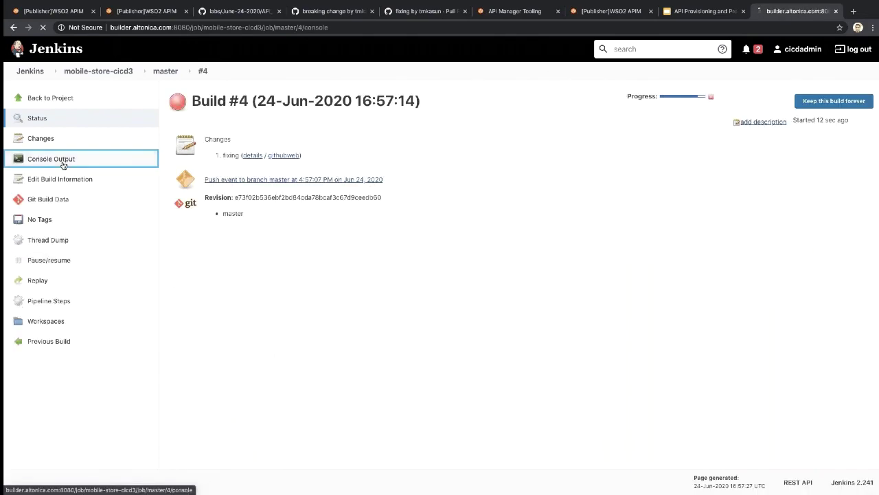
pyautogui.click(64, 163)
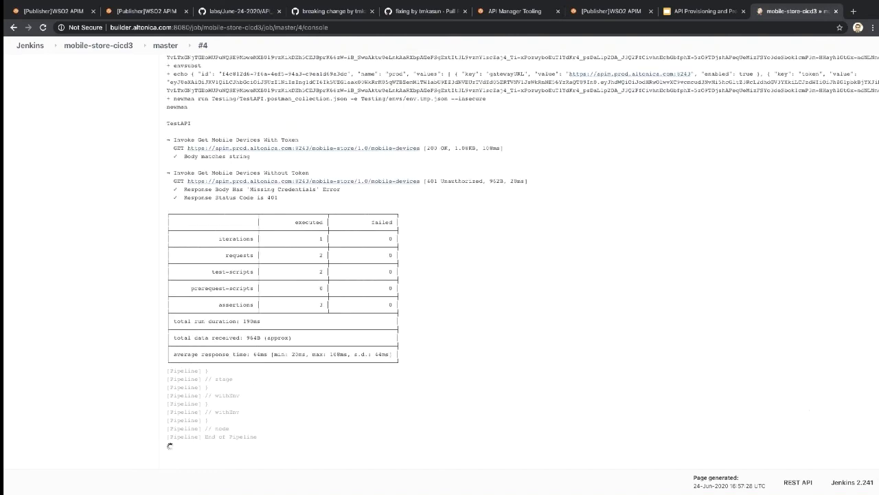
pyautogui.moveTo(200, 445); pyautogui.dragTo(233, 448)
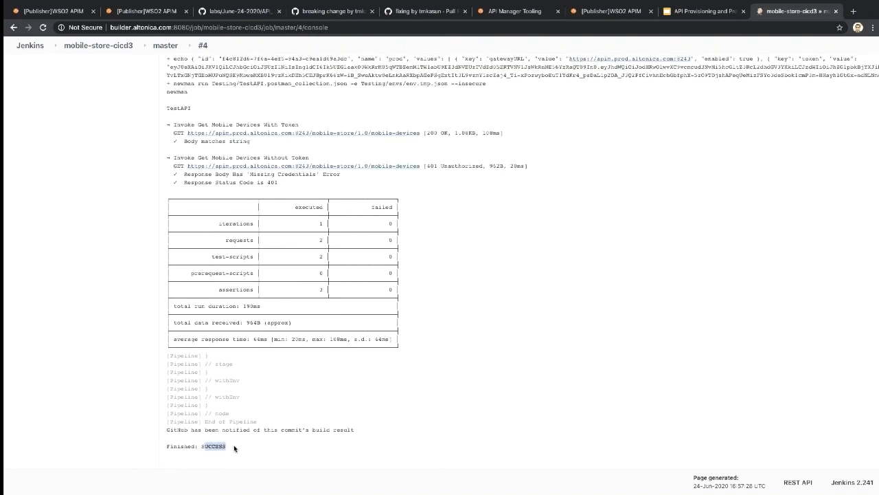
pyautogui.click(234, 448)
# Step: Go to the repository's Branches settings and start adding a new protection rule
pyautogui.hotkey('ctrl', 'Right')
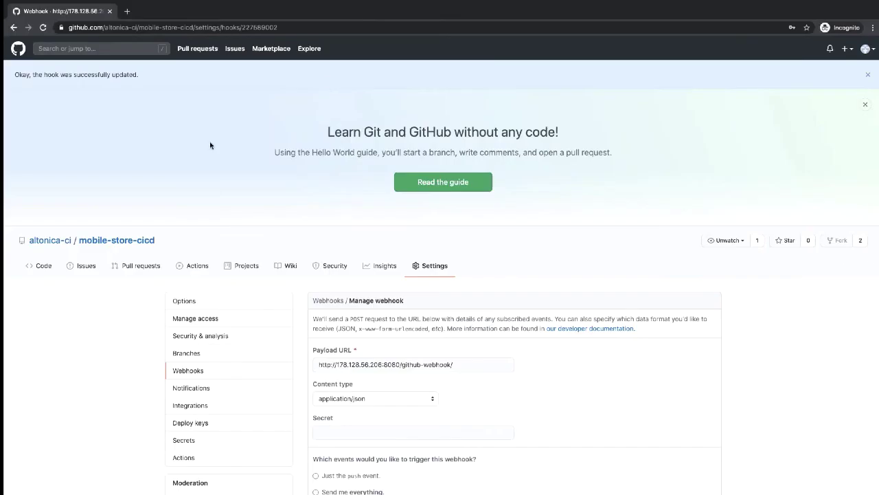
pyautogui.scroll(-2, 210, 324)
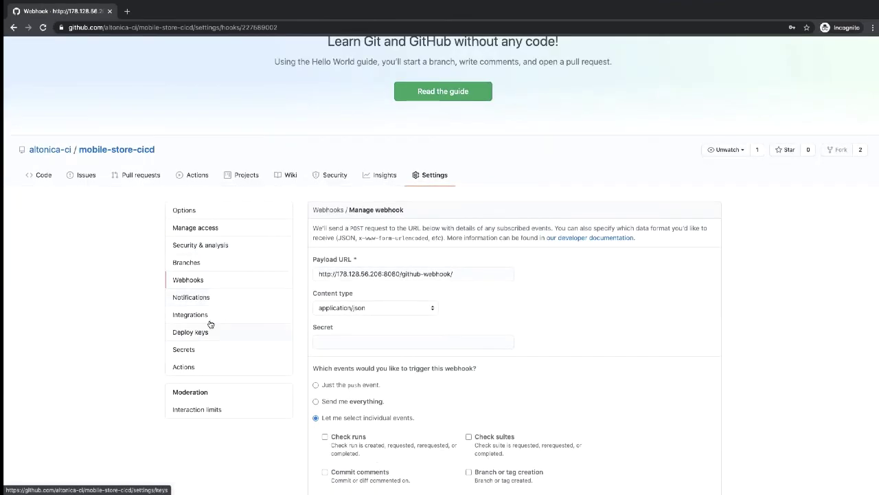
pyautogui.click(199, 262)
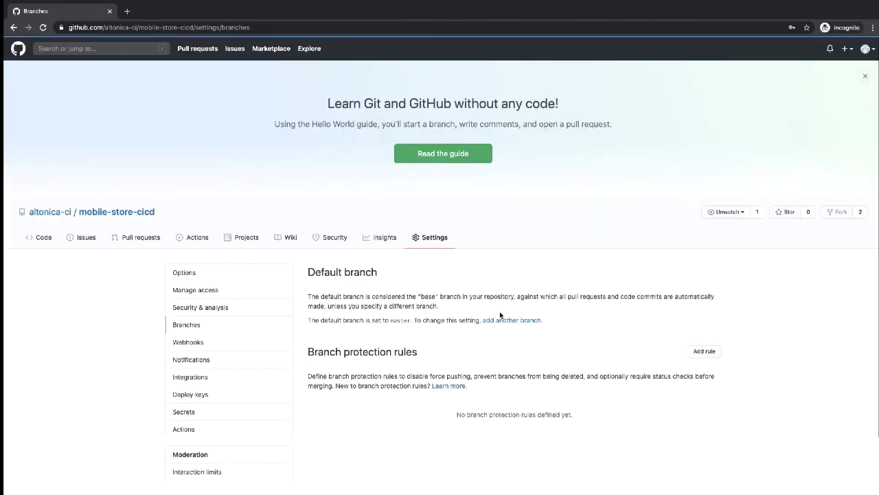
pyautogui.scroll(-2, 500, 315)
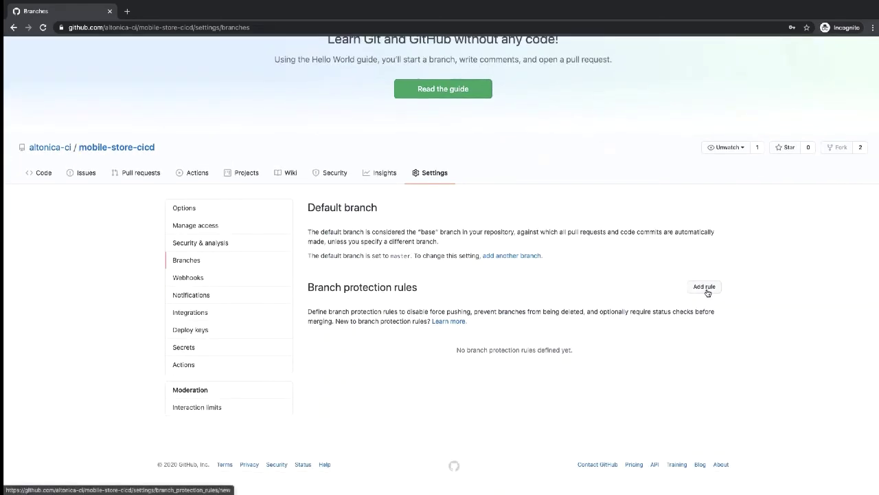
pyautogui.click(705, 287)
# Step: Require status checks with continuous-integration/jenkins/pr-merge and try submitting the rule
pyautogui.scroll(-2, 520, 326)
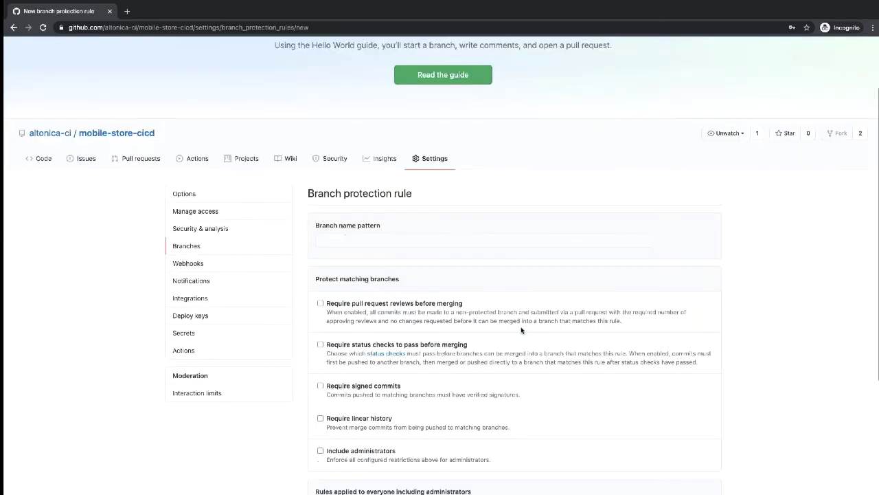
pyautogui.scroll(-1, 521, 327)
pyautogui.click(320, 275)
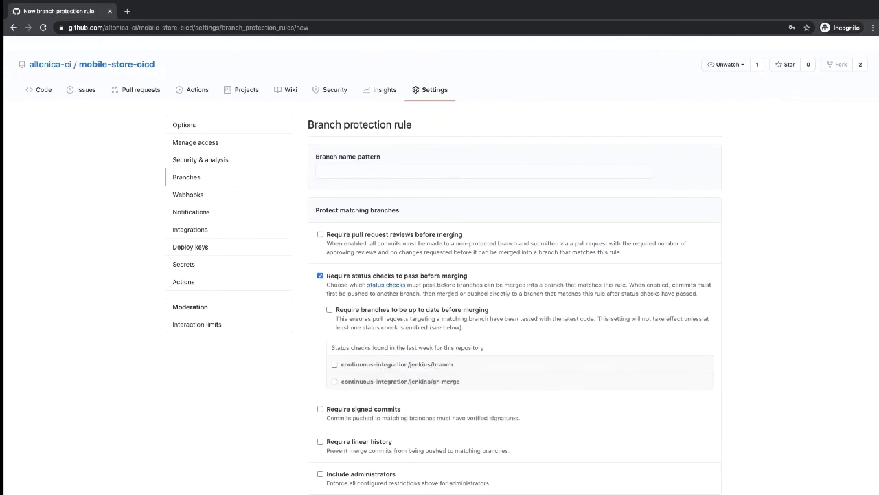
pyautogui.click(335, 381)
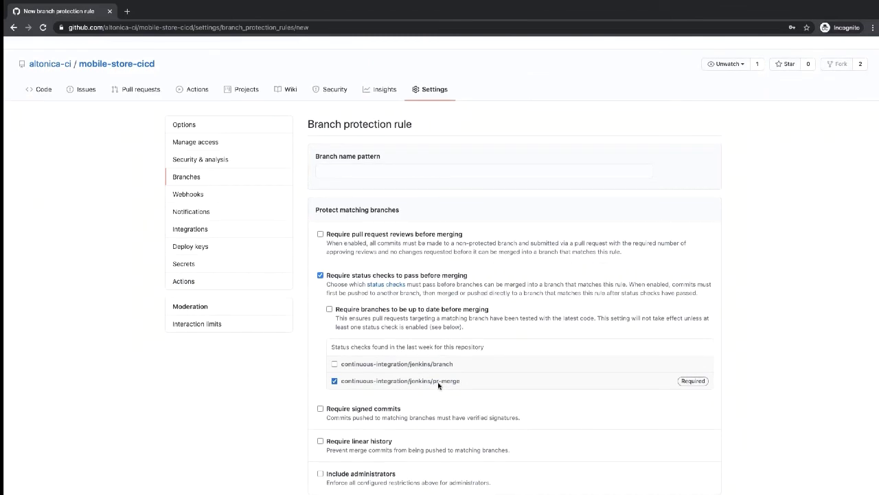
pyautogui.scroll(-1, 409, 353)
pyautogui.scroll(-4, 409, 353)
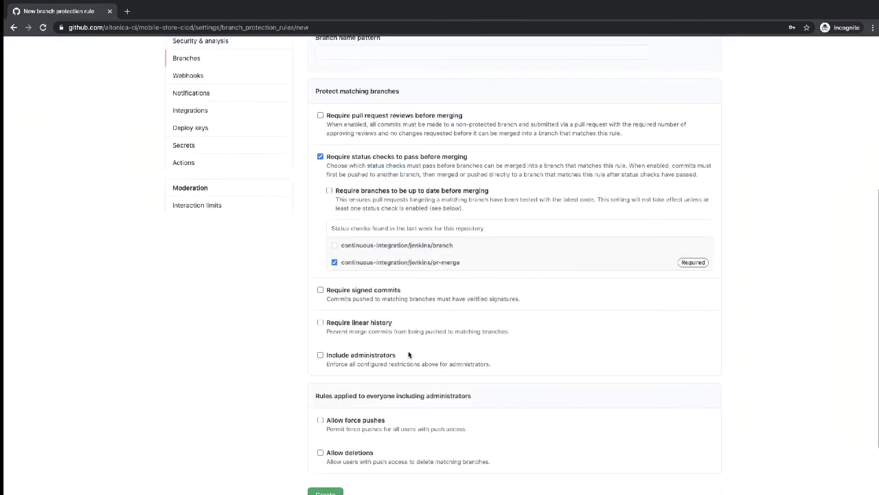
pyautogui.click(325, 416)
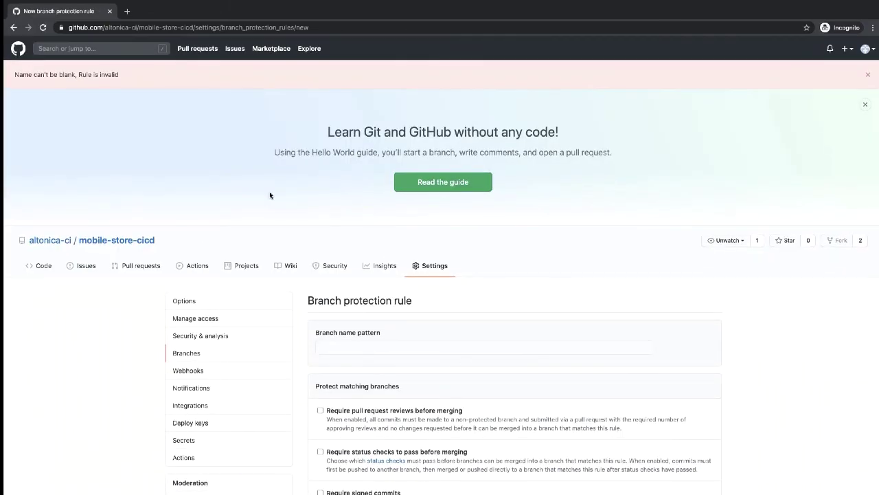
# Step: Re-tick the required jenkins/pr-merge check, enter the 'master' branch pattern, and create the rule
pyautogui.scroll(-2, 270, 196)
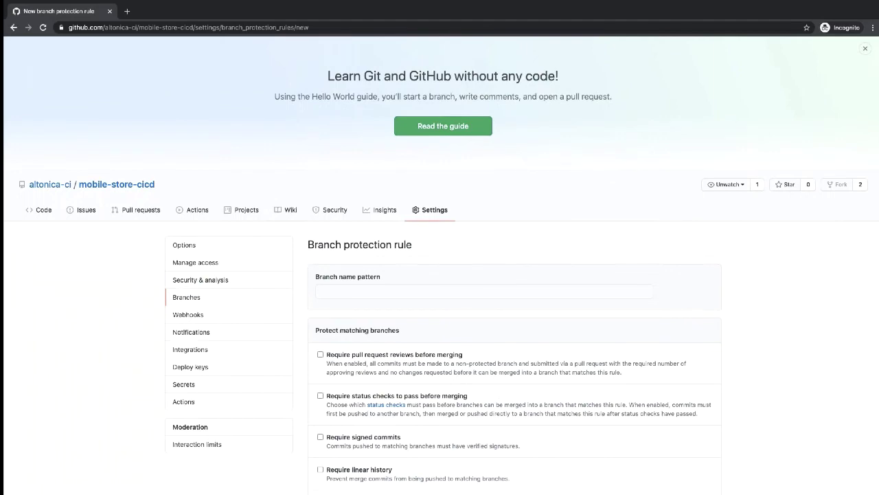
pyautogui.scroll(2, 289, 261)
pyautogui.scroll(-5, 331, 328)
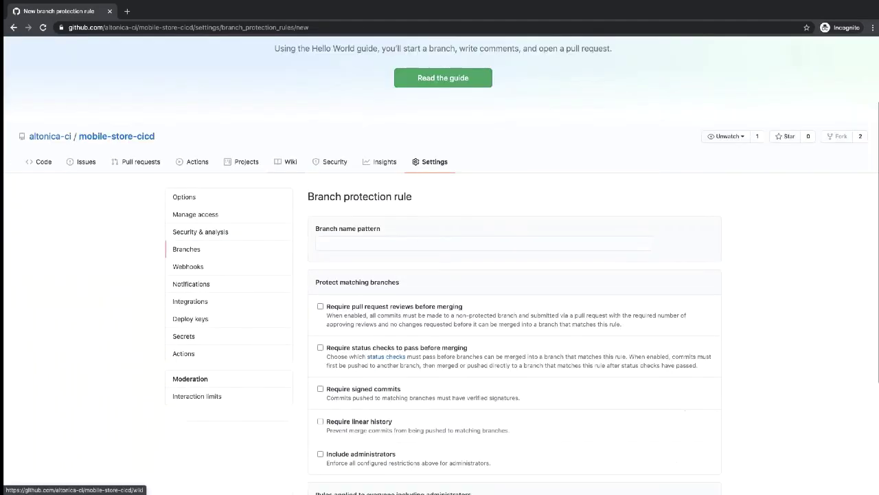
pyautogui.scroll(1, 330, 329)
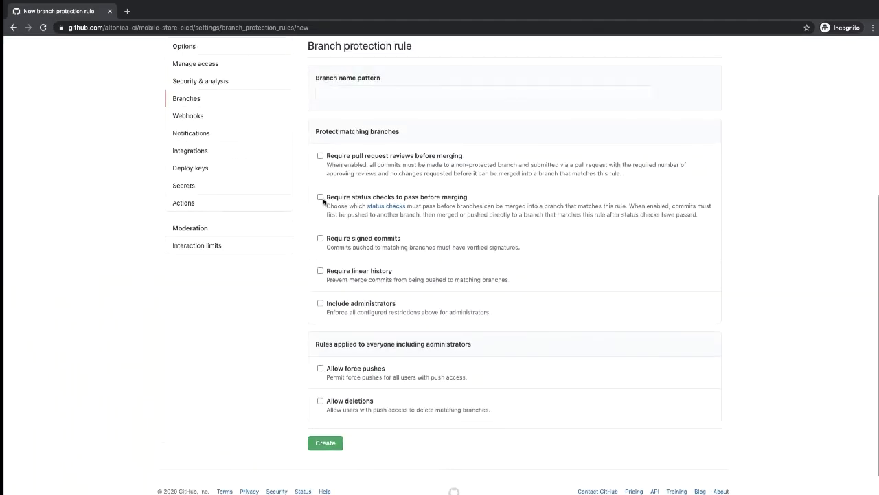
pyautogui.click(321, 198)
pyautogui.click(334, 303)
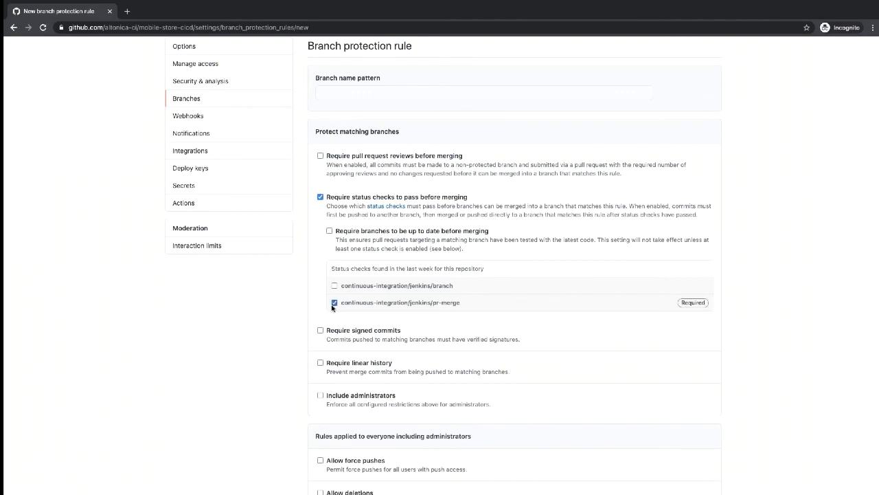
pyautogui.scroll(4, 334, 307)
pyautogui.scroll(-2, 337, 274)
pyautogui.click(337, 256)
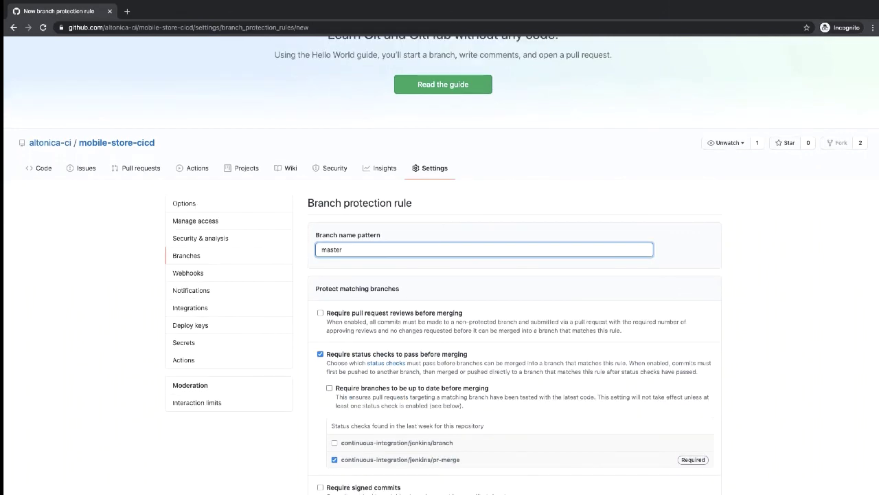
pyautogui.scroll(-5, 336, 275)
pyautogui.click(326, 410)
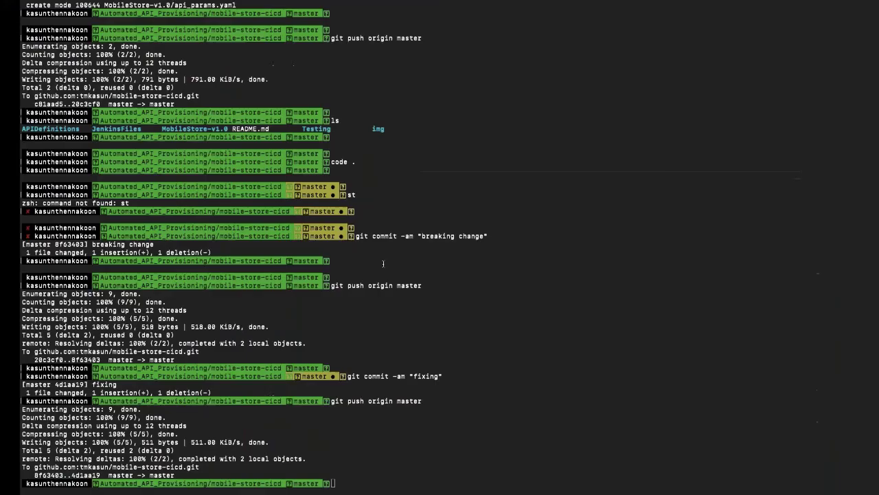
# Step: Review the edited /mobile-device path on line 29 of the swagger file
pyautogui.press('Return')
pyautogui.press('Up')
pyautogui.press('Up')
pyautogui.press('Up')
pyautogui.press('Up')
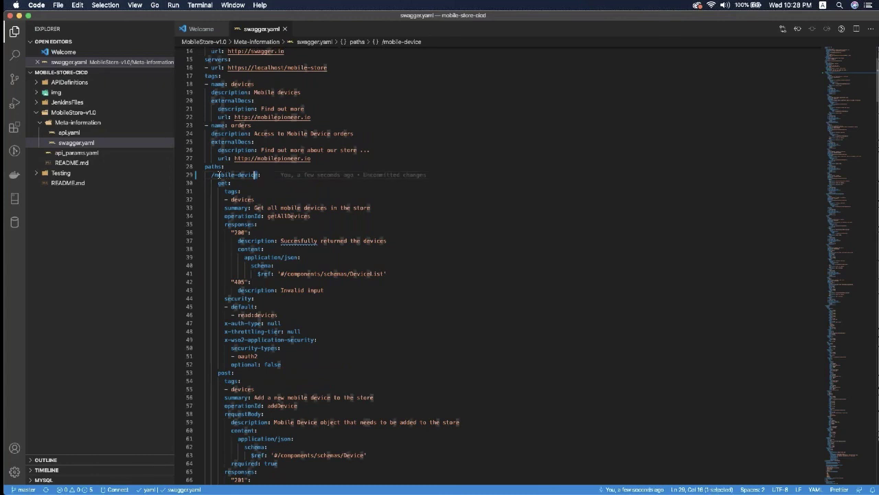
pyautogui.hotkey('shift', 'Home')
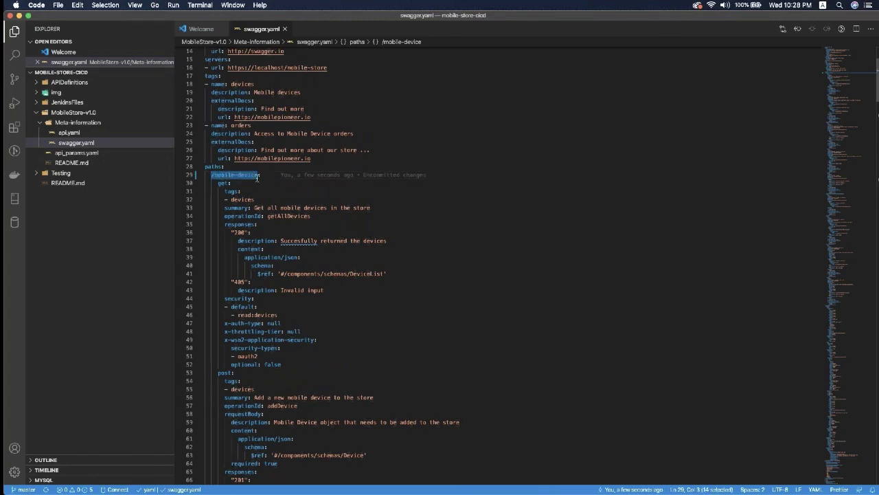
pyautogui.click(257, 176)
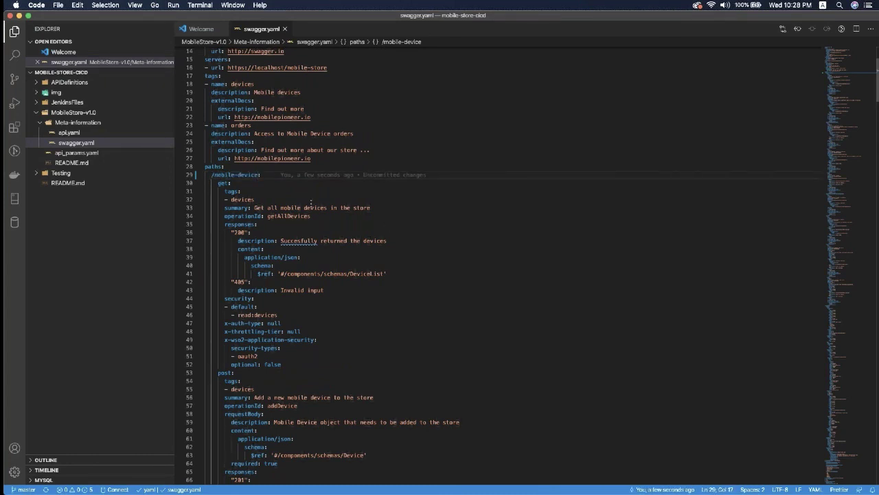
# Step: Commit the change as 'breaking change' and push it to origin master
pyautogui.hotkey('ctrl', 'Right')
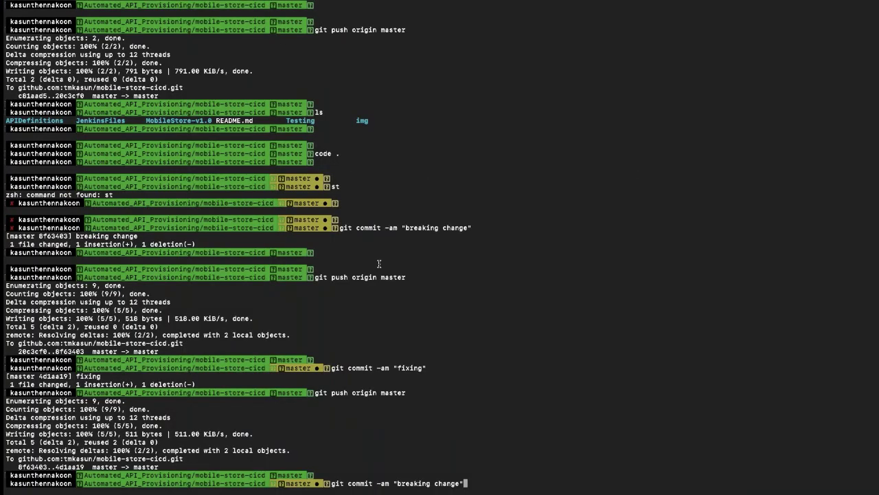
pyautogui.press('Return')
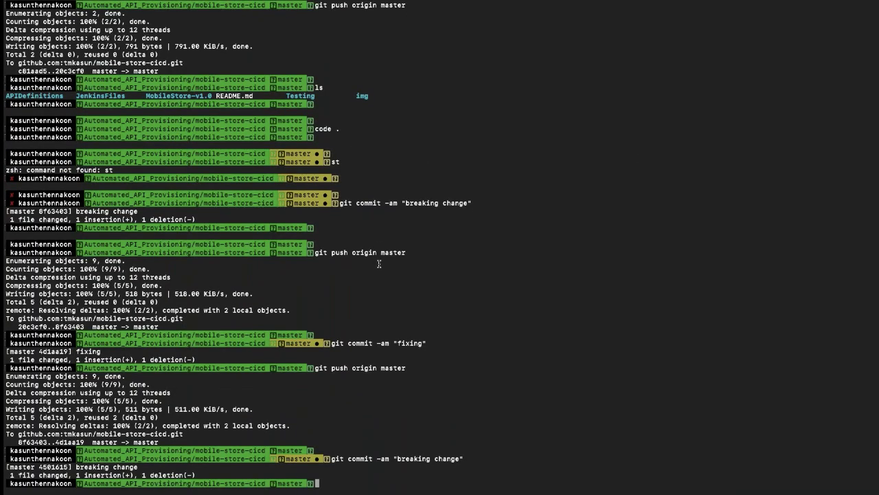
pyautogui.press('Up')
pyautogui.press('Up')
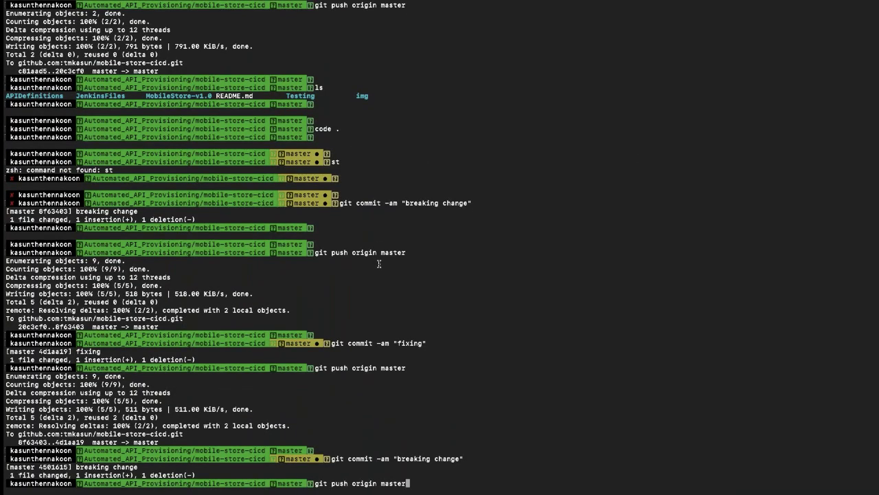
pyautogui.press('Return')
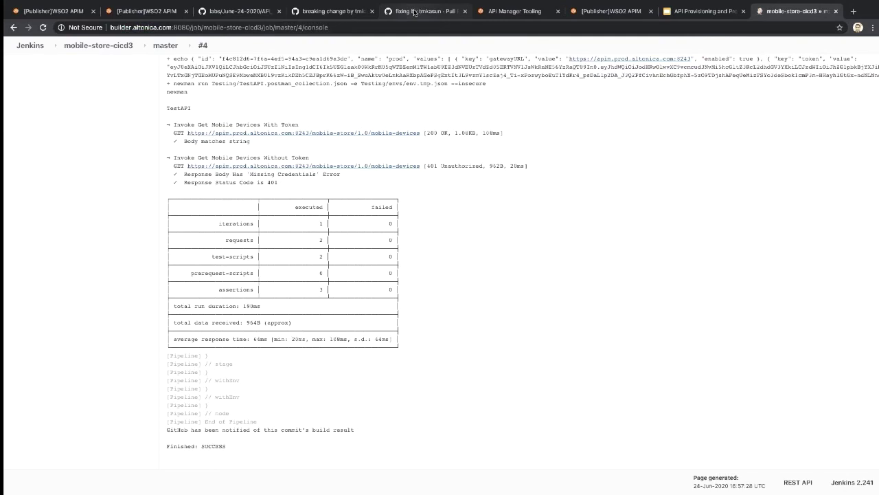
# Step: Open your personal fork of mobile-store-cicd by replacing the altonica-ci owner in the address
pyautogui.click(414, 12)
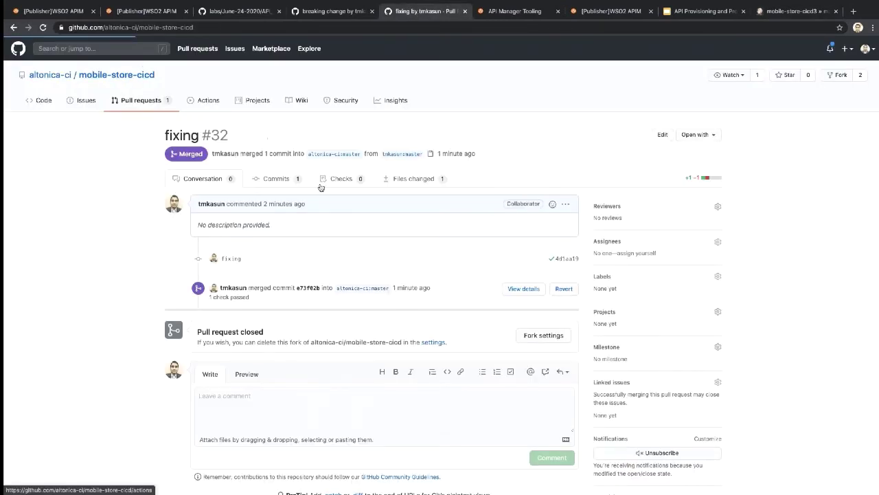
pyautogui.hotkey('alt', 'Left')
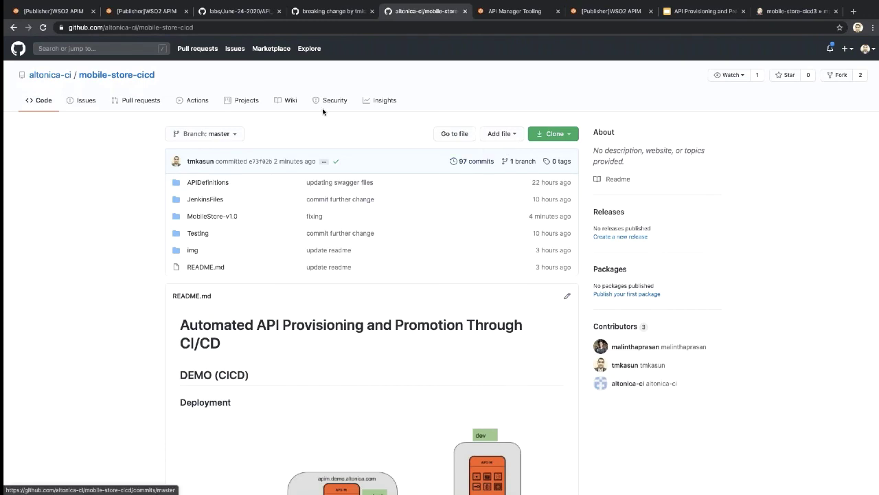
pyautogui.click(112, 27)
pyautogui.moveTo(159, 28); pyautogui.dragTo(132, 28)
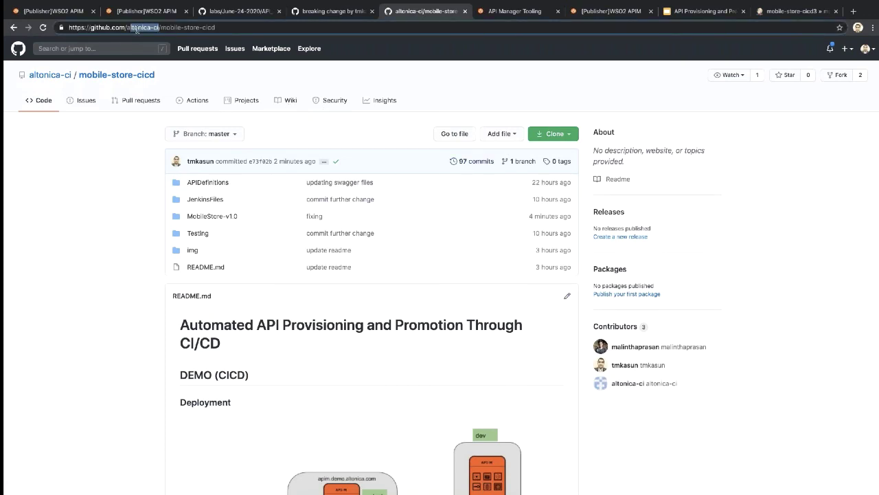
pyautogui.press('BackSpace')
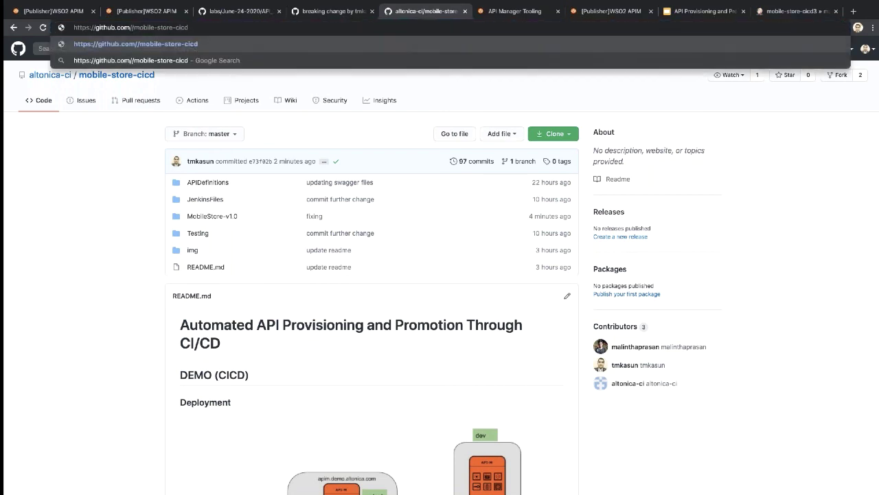
pyautogui.write('tmkasun')
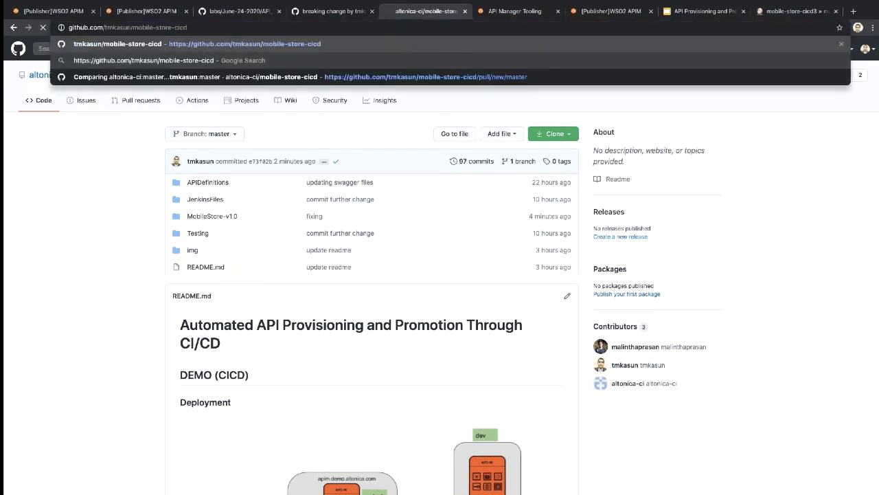
pyautogui.press('Return')
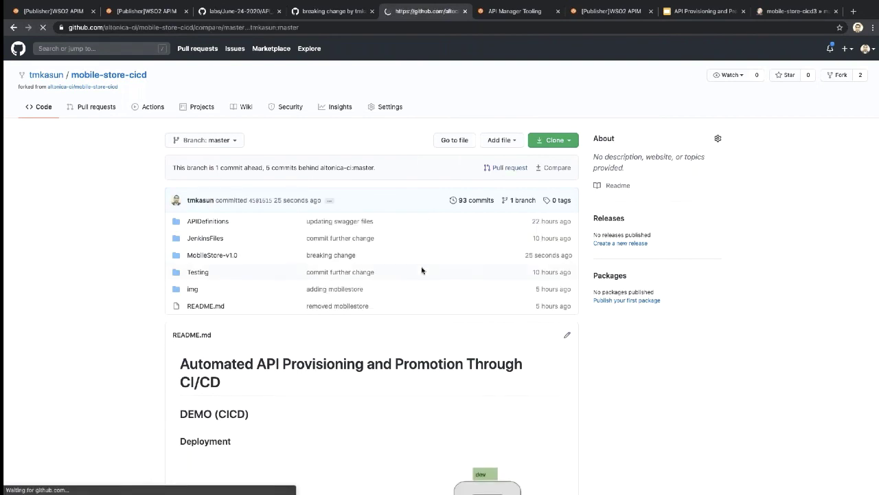
# Step: Create the 'breaking change' pull request #33 and note its pending jenkins/pr-merge check
pyautogui.click(203, 222)
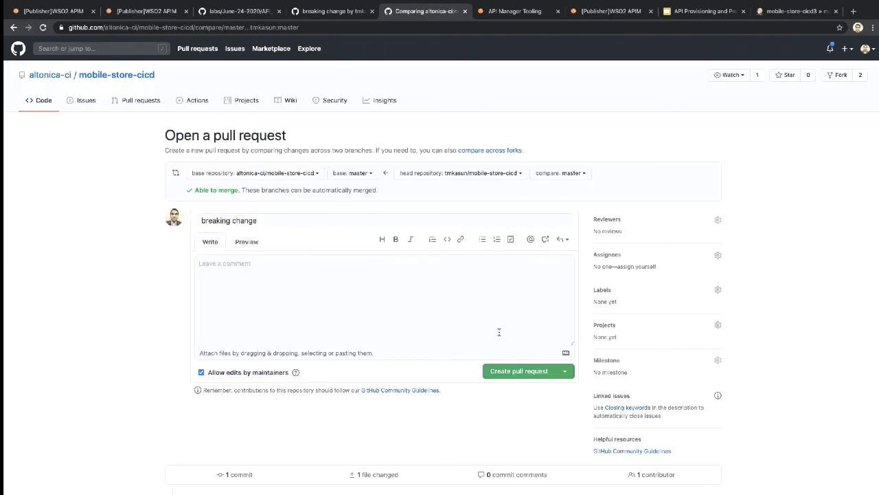
pyautogui.press('Return')
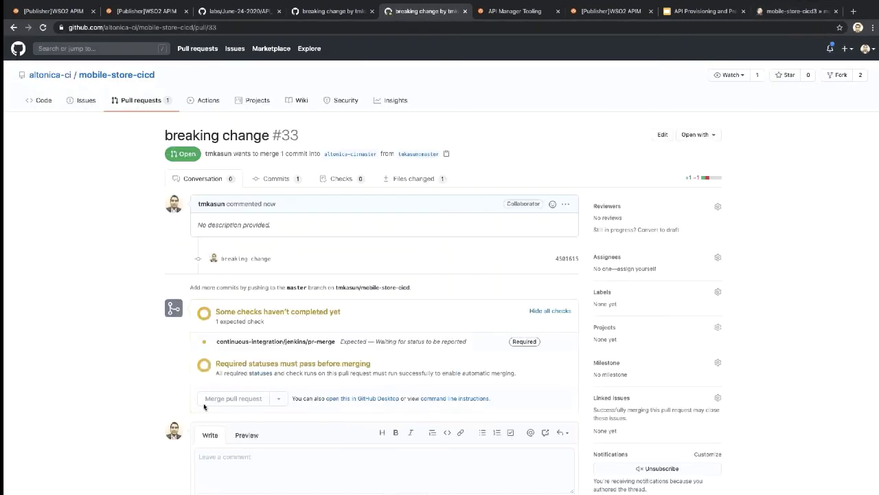
pyautogui.scroll(-1, 268, 309)
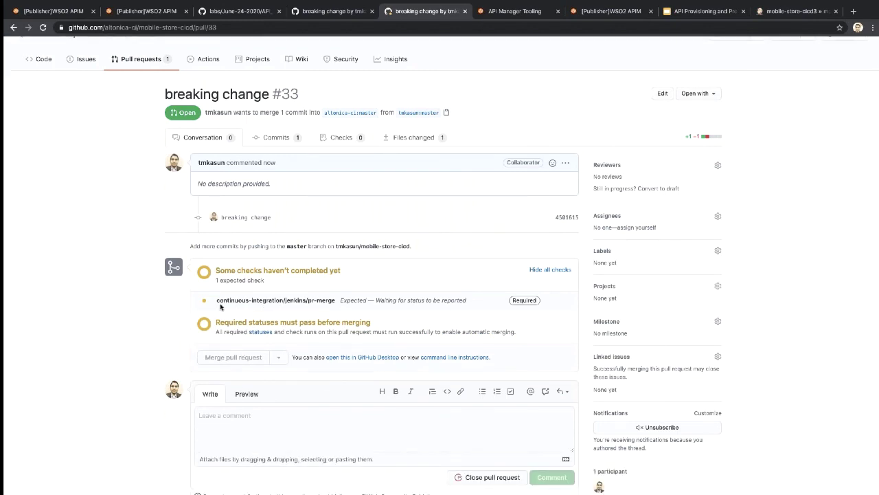
pyautogui.moveTo(216, 301); pyautogui.dragTo(336, 302)
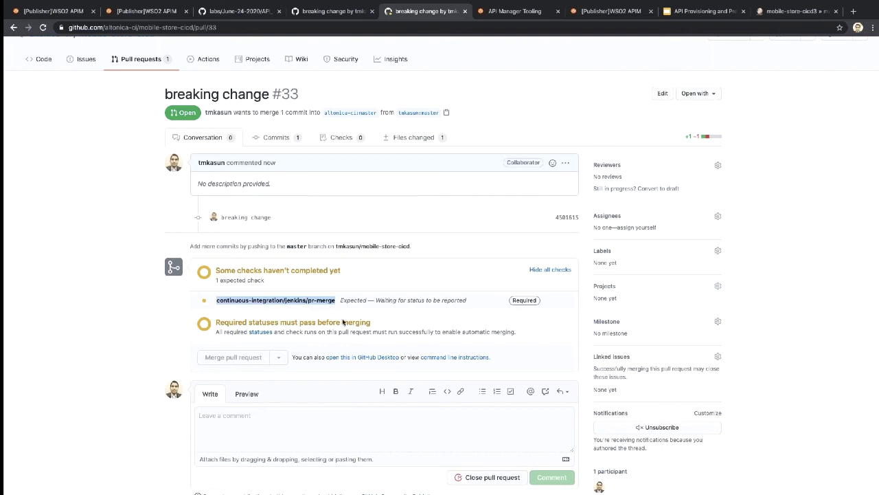
pyautogui.click(323, 312)
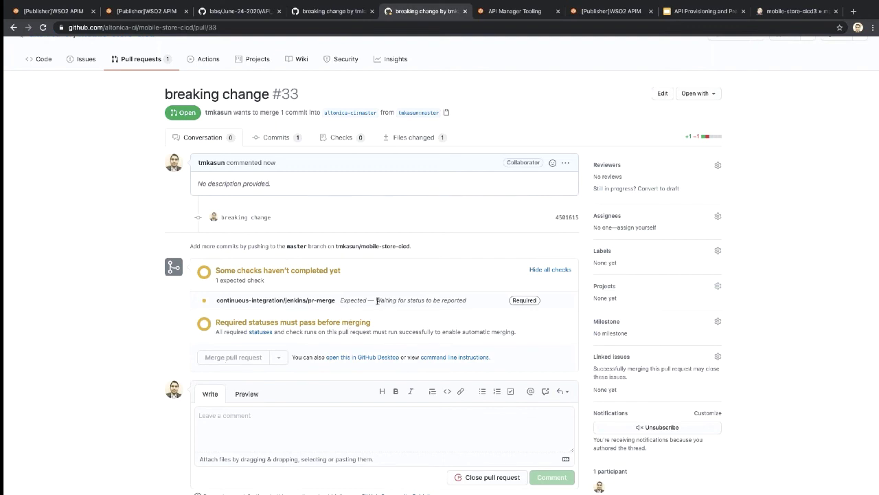
pyautogui.moveTo(375, 300); pyautogui.dragTo(474, 302)
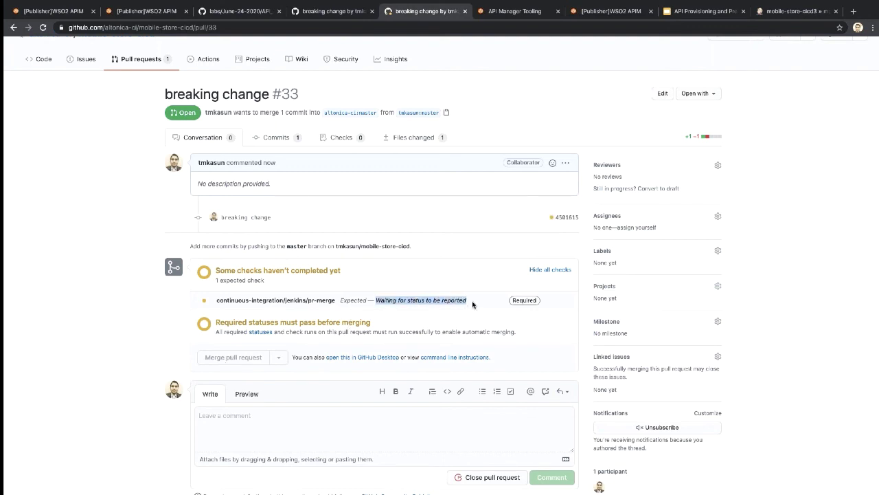
pyautogui.click(779, 12)
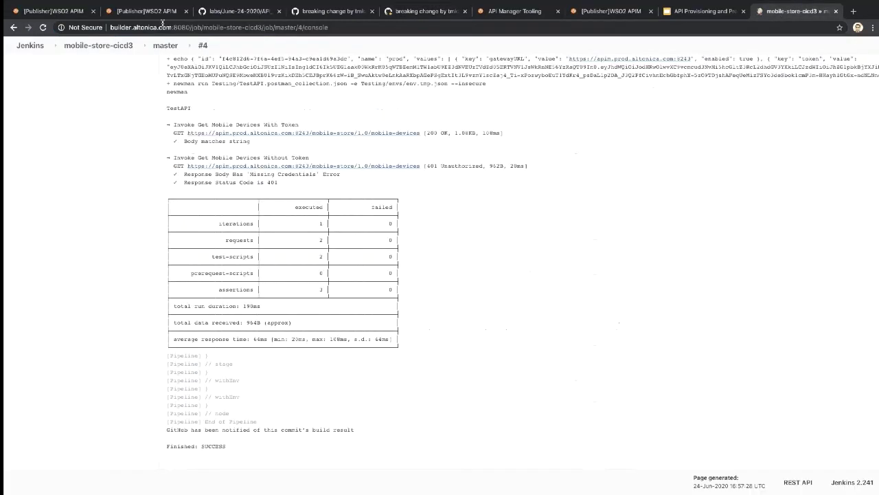
# Step: Open the console output of PR-33 build #1 in the mobile-store-cicd3 project
pyautogui.click(106, 46)
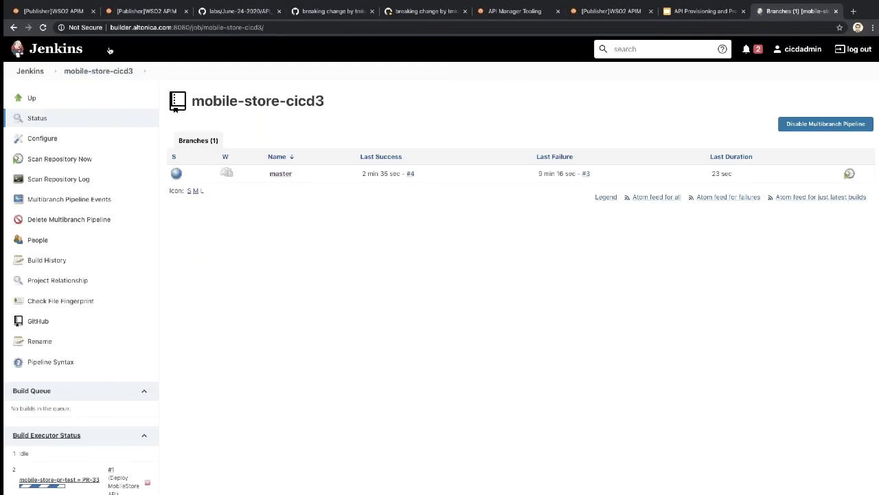
pyautogui.scroll(-1, 136, 318)
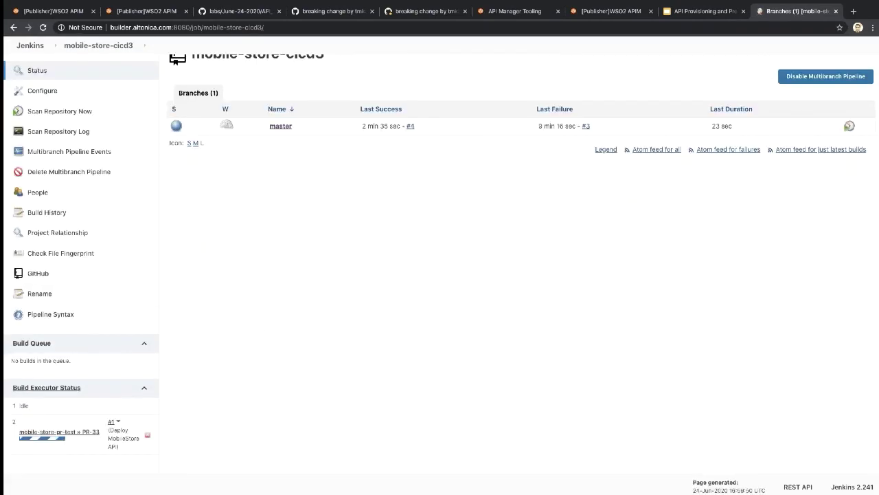
pyautogui.click(111, 422)
pyautogui.click(46, 158)
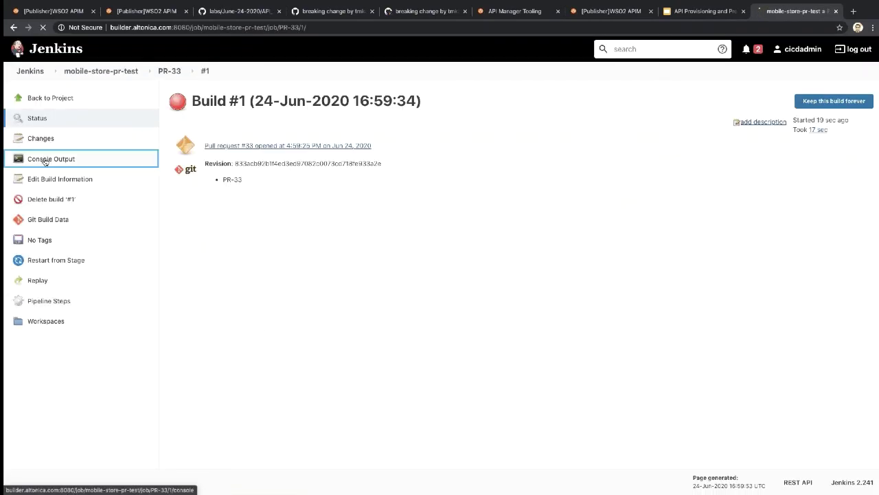
pyautogui.scroll(-20, 526, 53)
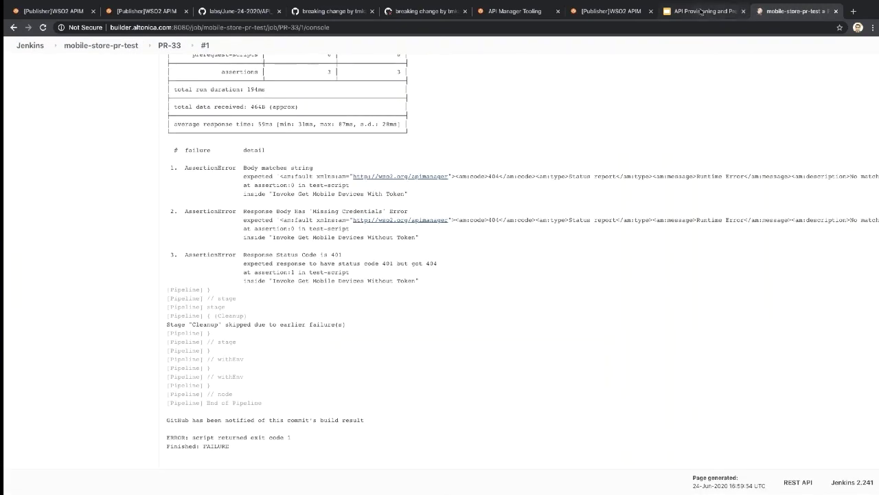
# Step: Check that pull request #33 now reports 'All checks have failed'
pyautogui.click(426, 11)
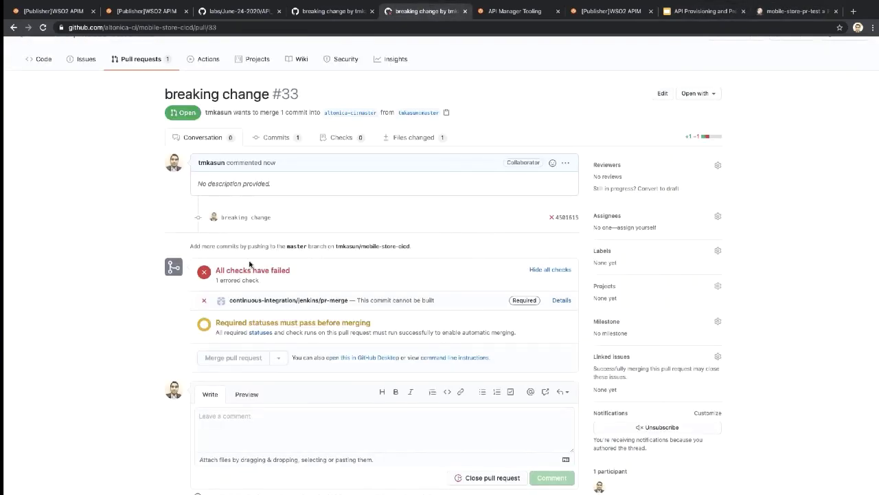
pyautogui.moveTo(215, 271); pyautogui.dragTo(303, 277)
pyautogui.click(318, 318)
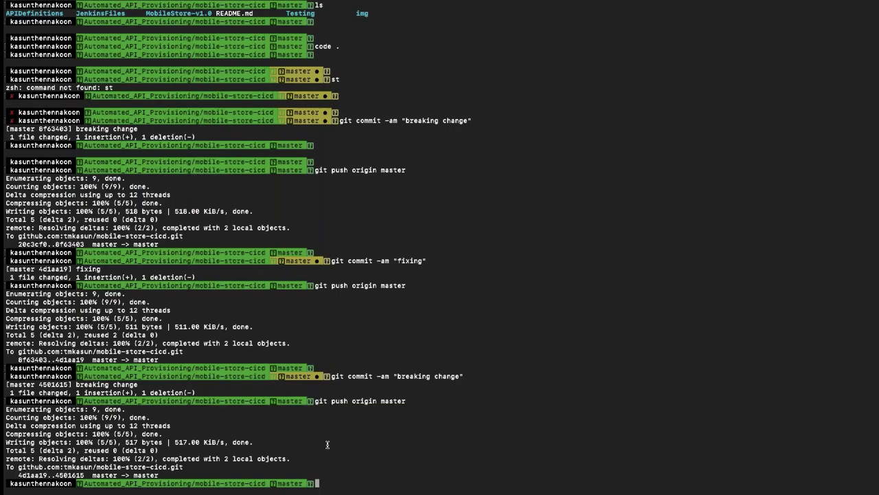
# Step: Rerun git commit -am "fixing" and git push origin master from command history
pyautogui.press('Return')
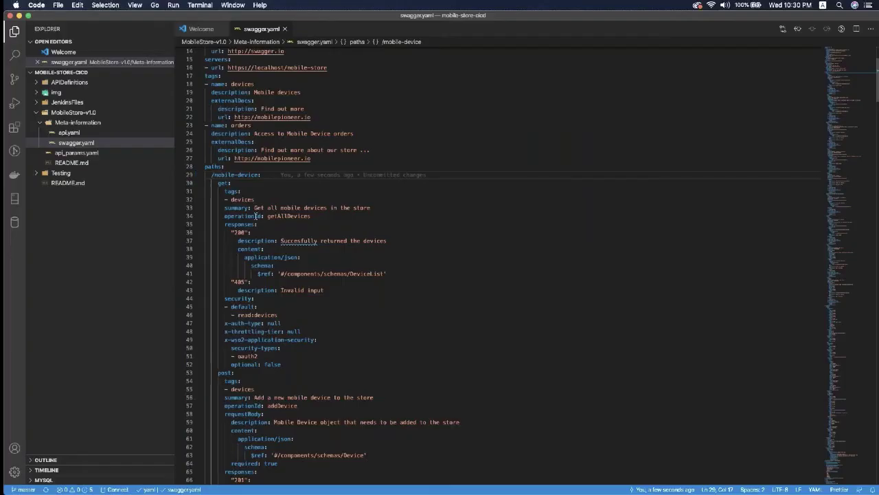
pyautogui.write('s')
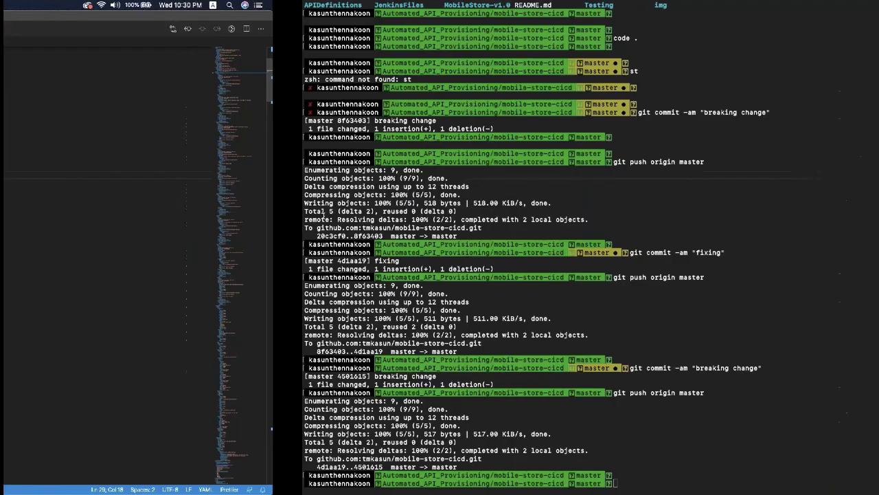
pyautogui.press('Up')
pyautogui.press('Up')
pyautogui.press('Down')
pyautogui.press('Up')
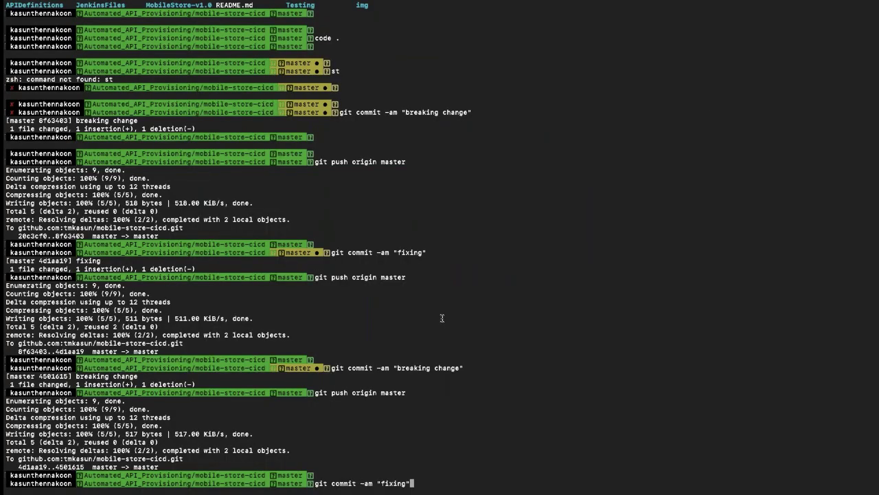
pyautogui.press('Return')
pyautogui.press('Up')
pyautogui.press('Up')
pyautogui.press('Return')
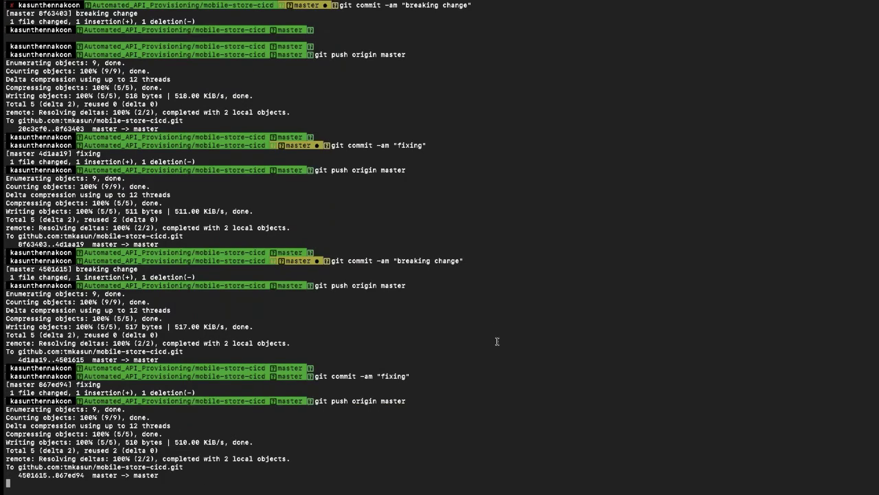
pyautogui.press('super+Tab')
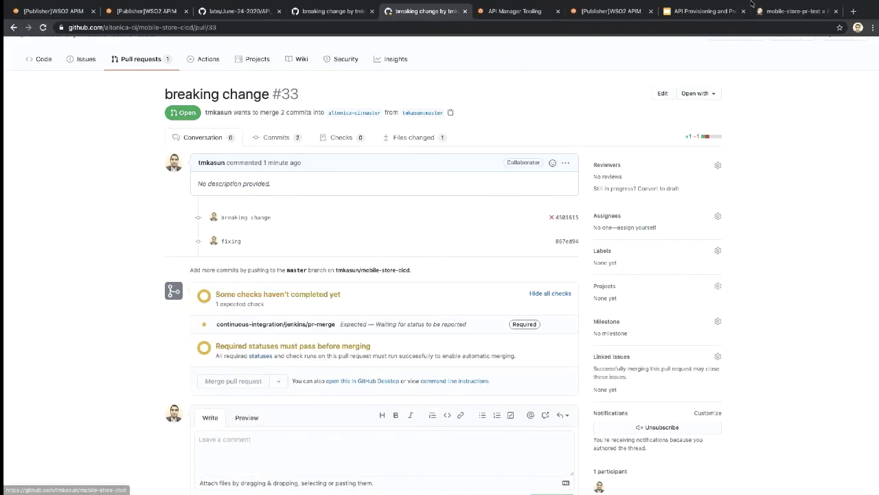
# Step: Watch the console output of PR-33 build #2 in mobile-store-pr-test pass
pyautogui.click(771, 16)
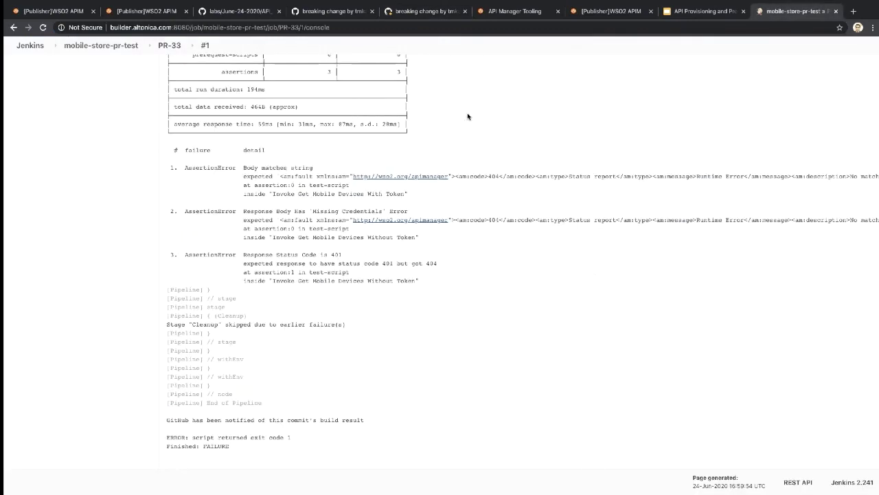
pyautogui.scroll(2, 296, 84)
pyautogui.scroll(8, 206, 76)
pyautogui.click(114, 51)
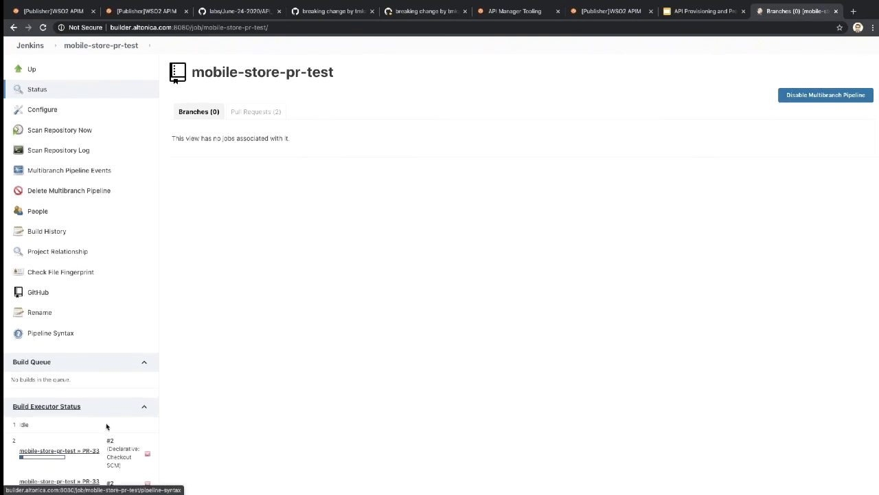
pyautogui.scroll(-1, 106, 424)
pyautogui.click(110, 398)
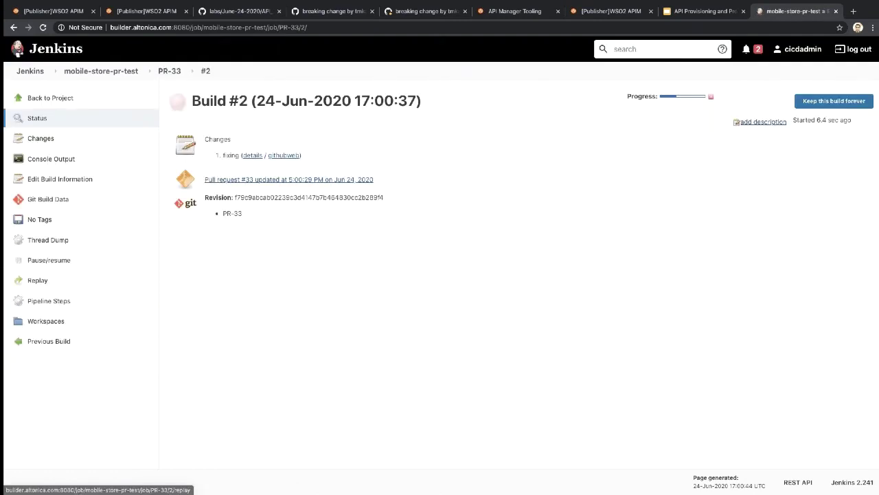
pyautogui.click(60, 158)
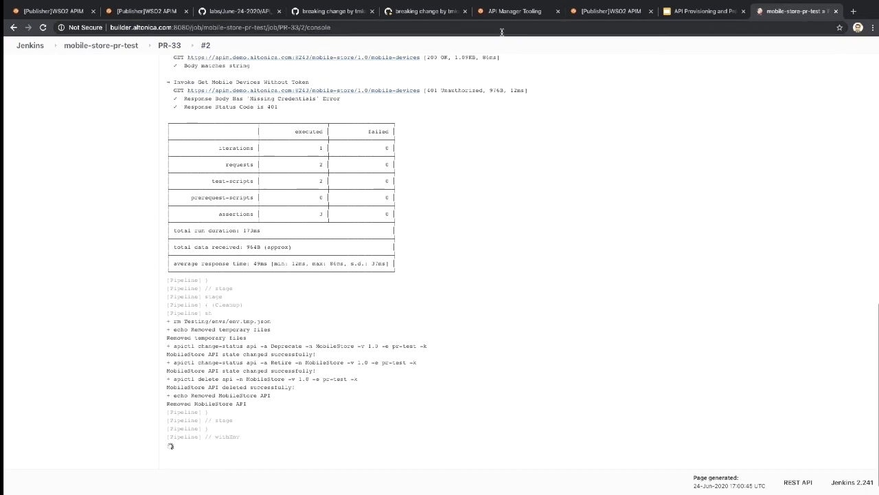
# Step: Merge pull request #33 on GitHub and confirm the merge
pyautogui.hotkey('ctrl', '5')
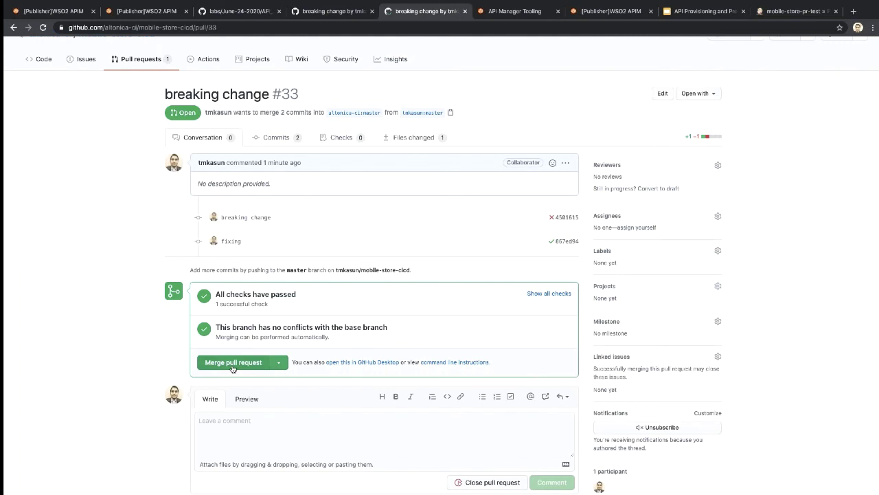
pyautogui.click(232, 368)
pyautogui.click(228, 379)
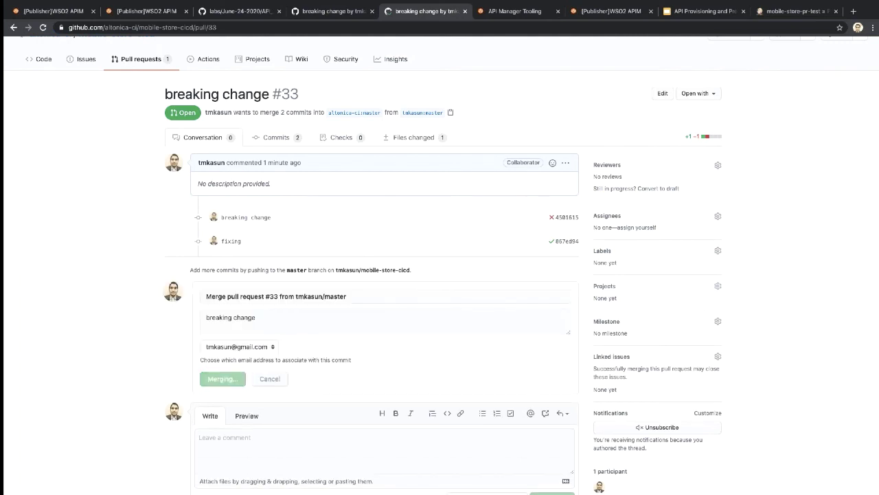